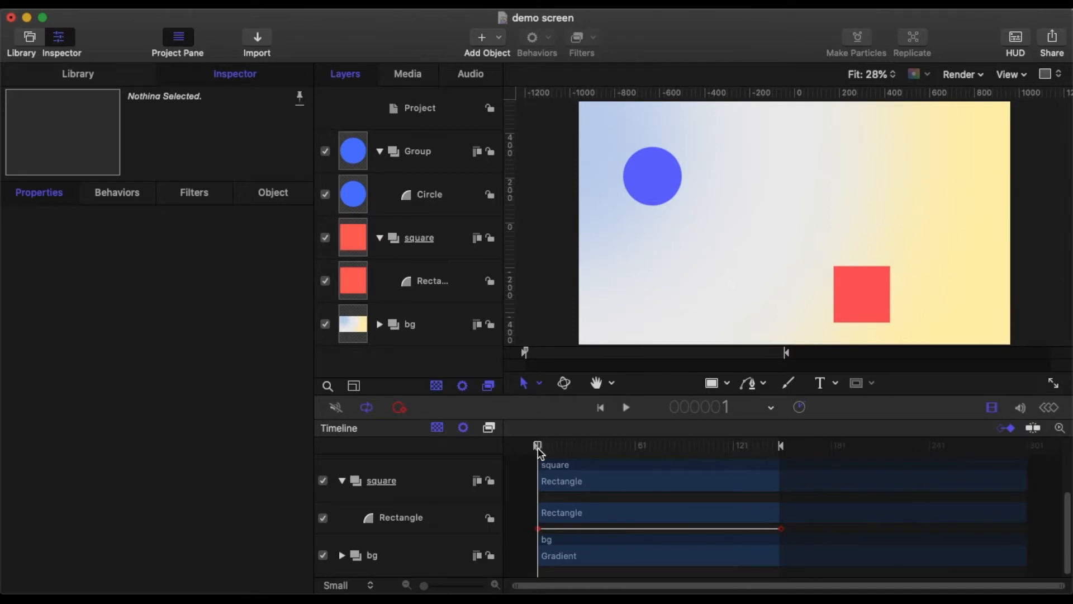
- Examine the red rectangle's opacity and fill colour keyframes while scrubbing through its existing animation
left_click_drag(541, 446, 490, 492)
left_click(425, 284)
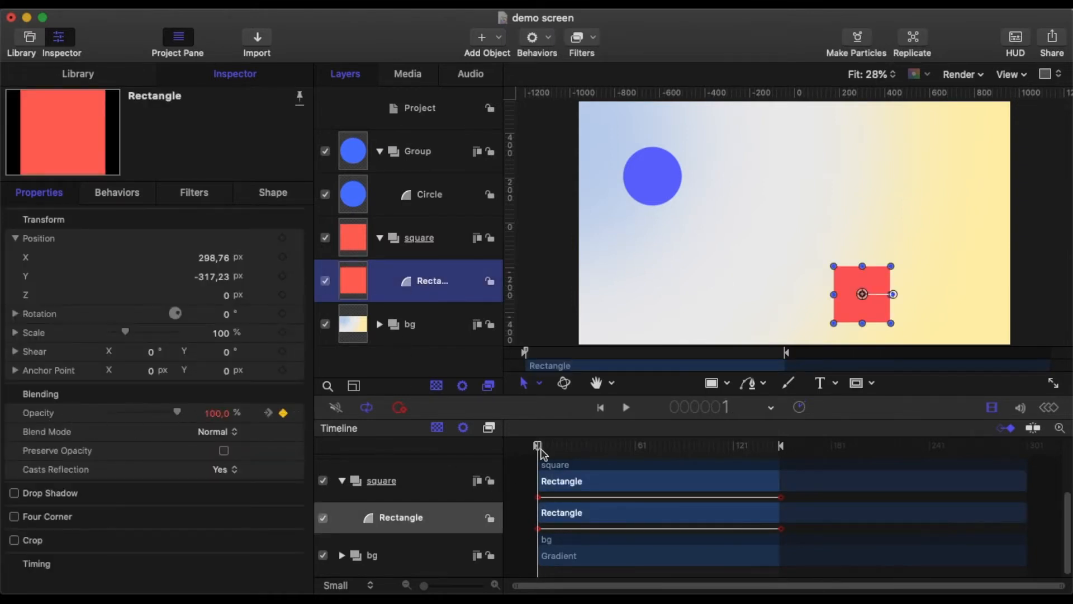
left_click_drag(539, 447, 537, 479)
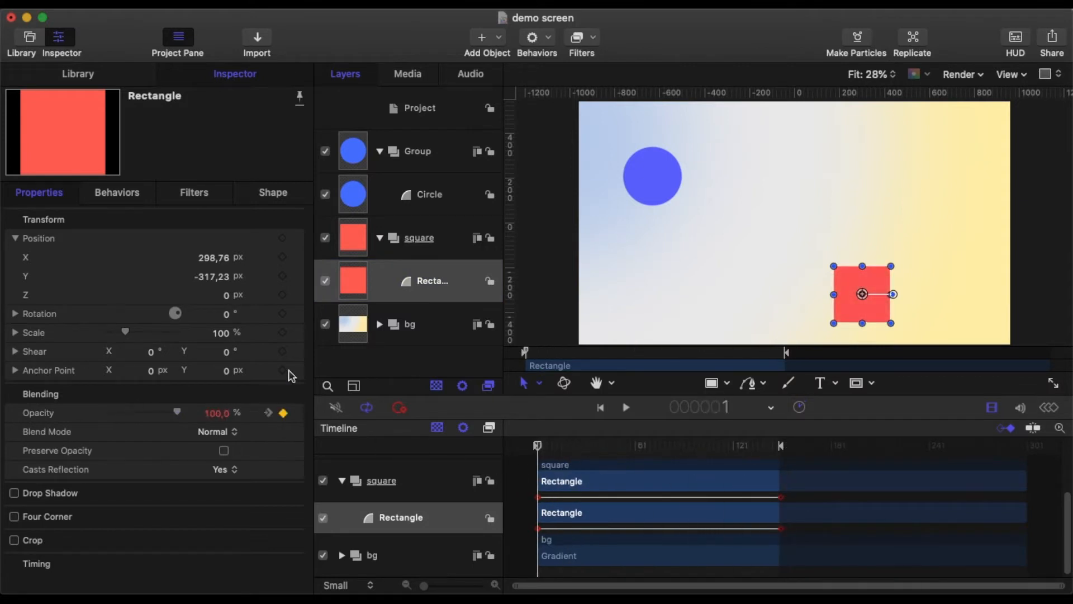
left_click(273, 193)
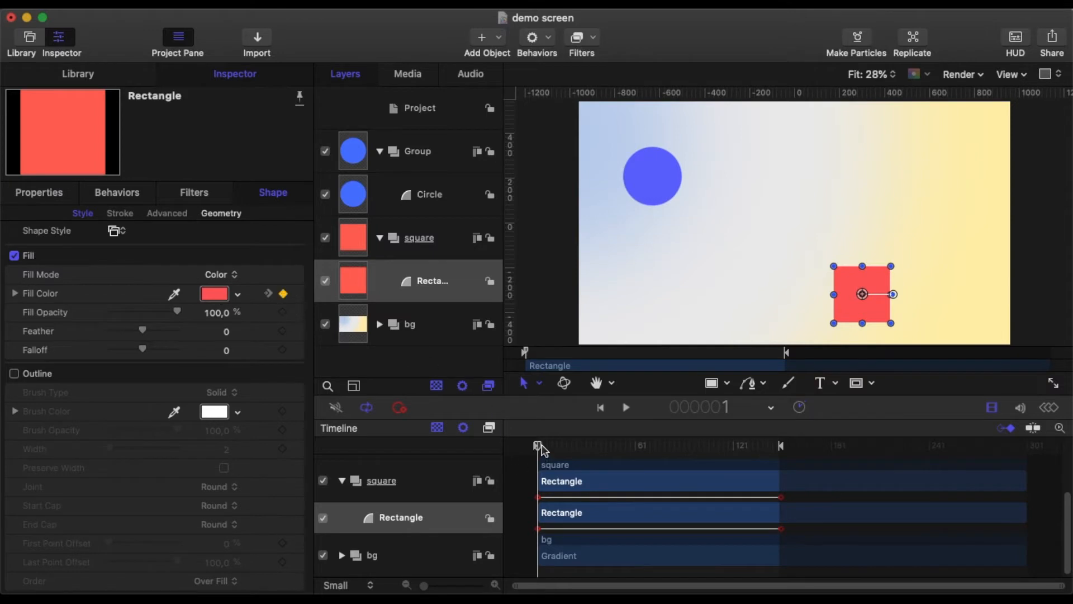
left_click_drag(538, 447, 394, 503)
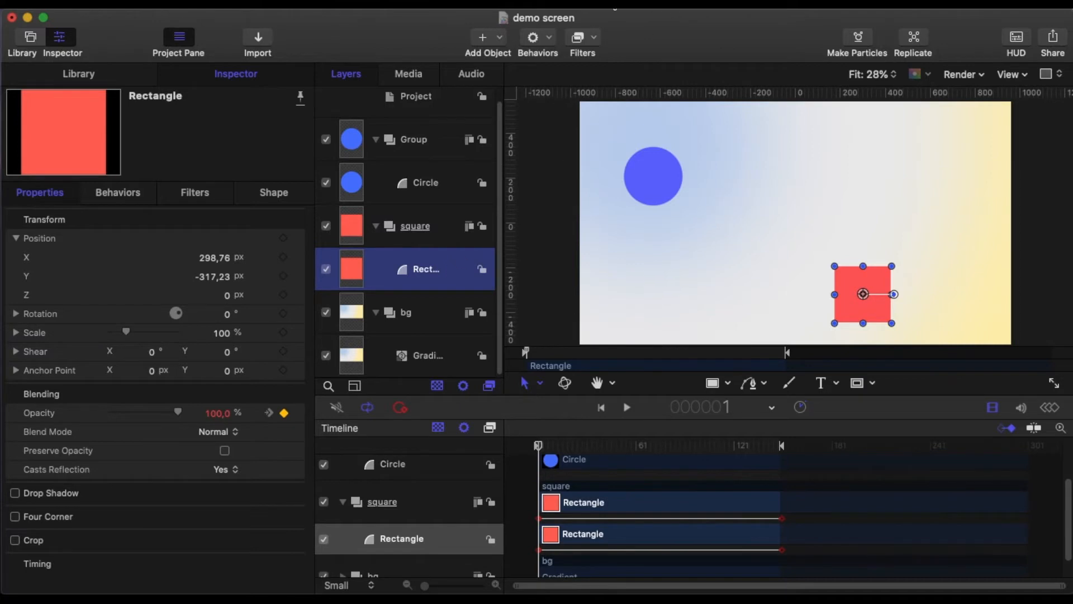
- Add a Basic Motion Move behavior to the red rectangle with its target position at about X 599, Y 282.8 px
left_click(548, 41)
mouse_move(556, 75)
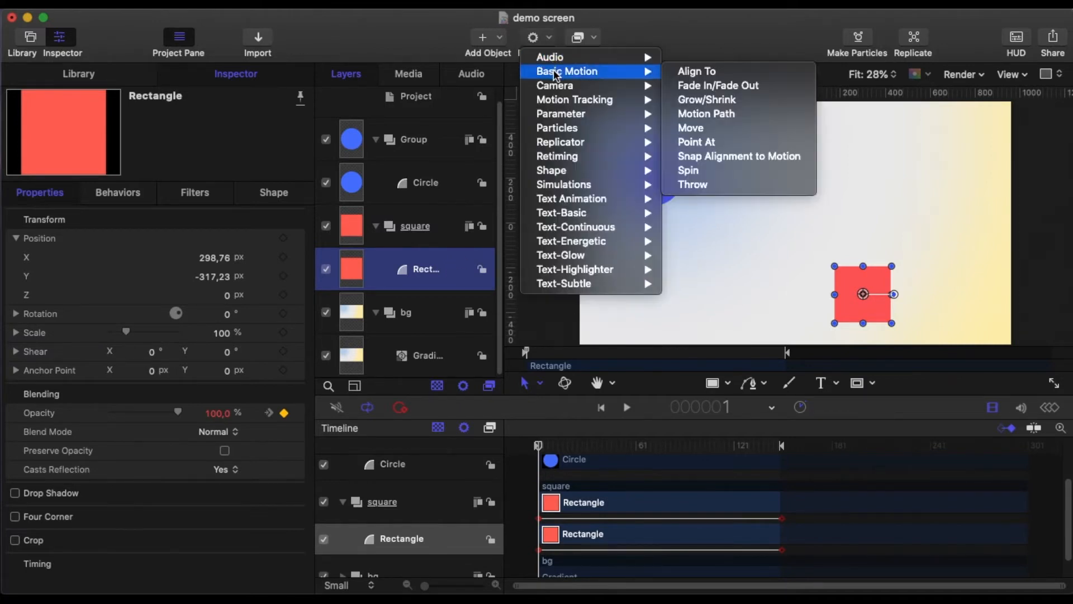
left_click(691, 128)
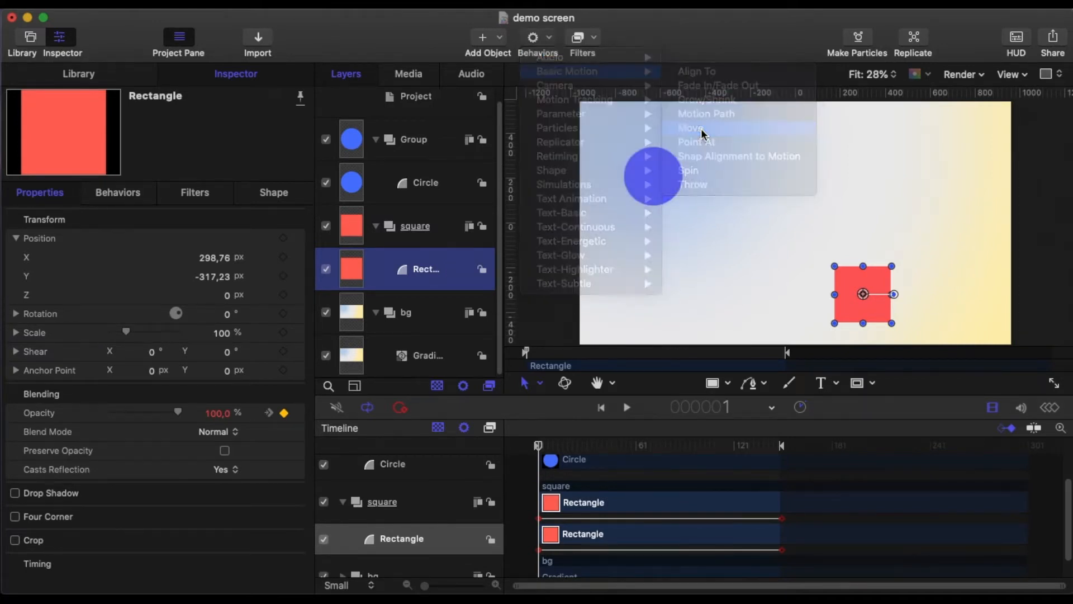
left_click_drag(818, 224, 940, 136)
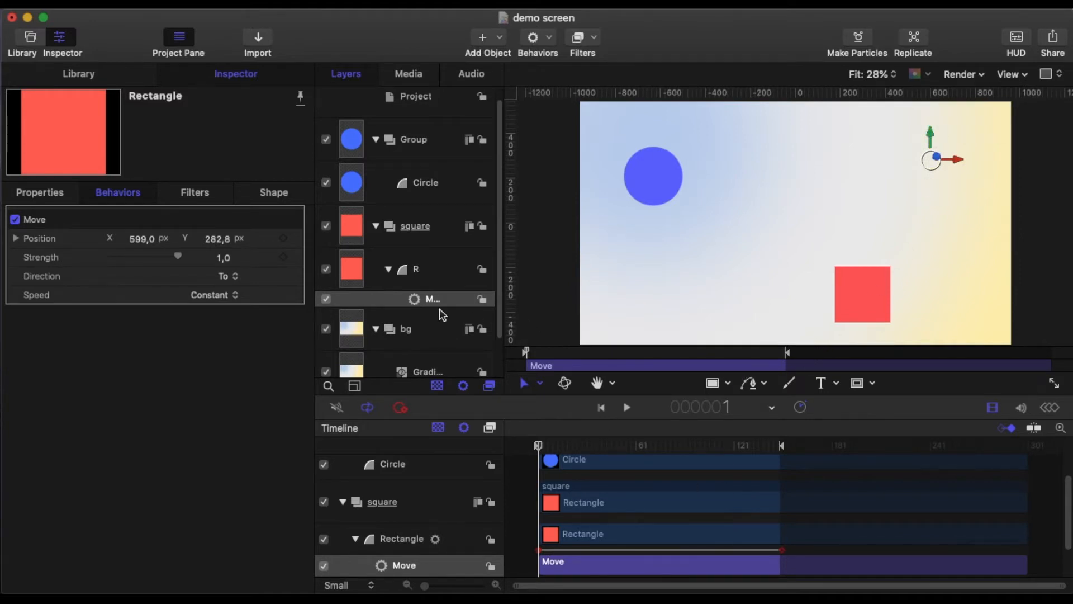
- Trim the rectangle's Move behavior to end at frame 150 and preview the motion from the start
left_click_drag(545, 448, 782, 454)
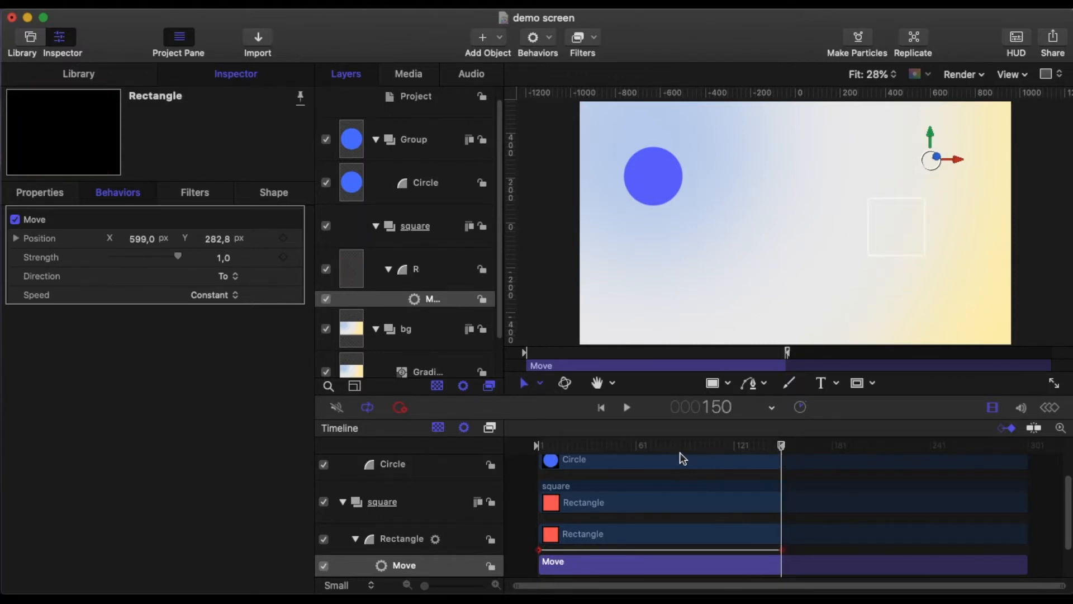
key("alt+bracketright")
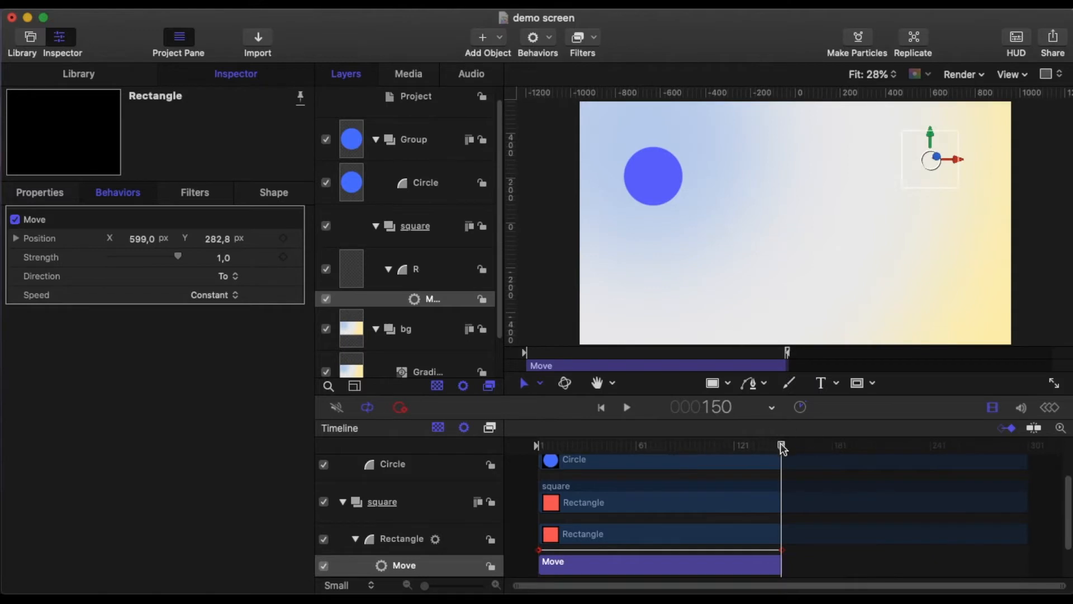
left_click_drag(782, 447, 508, 442)
left_click(626, 409)
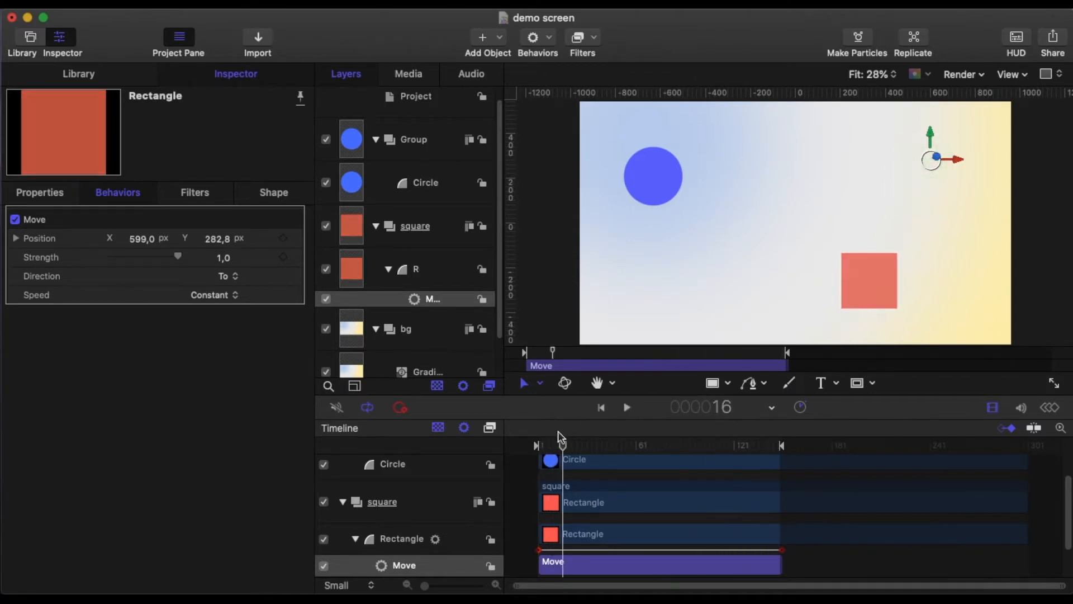
left_click_drag(564, 446, 538, 446)
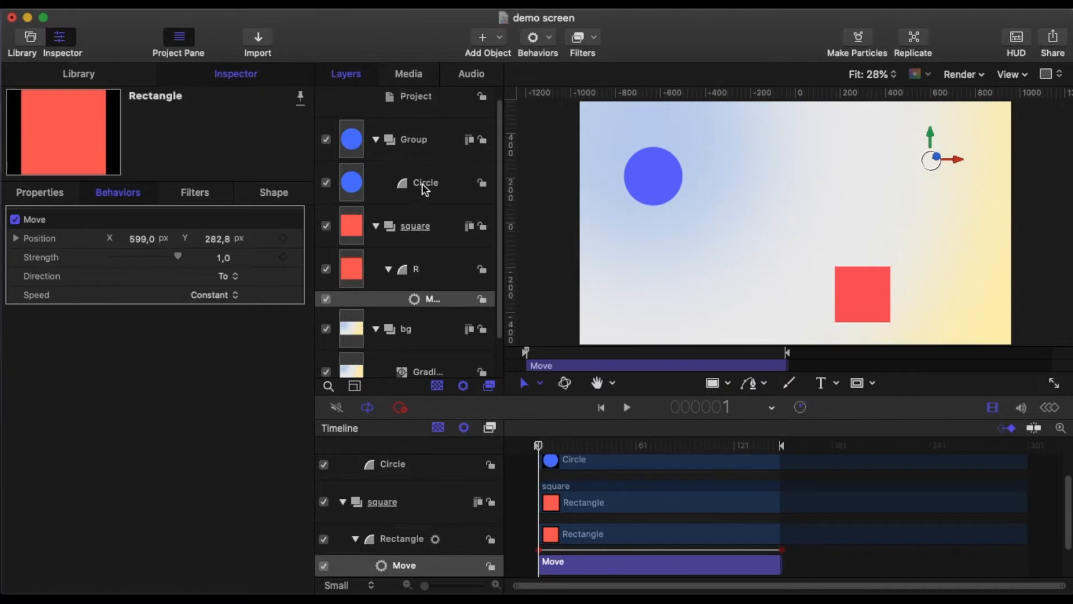
- Add a Basic Motion Move behavior to the blue circle with its target position at about X 547.9, Y -365.2 px
left_click(425, 189)
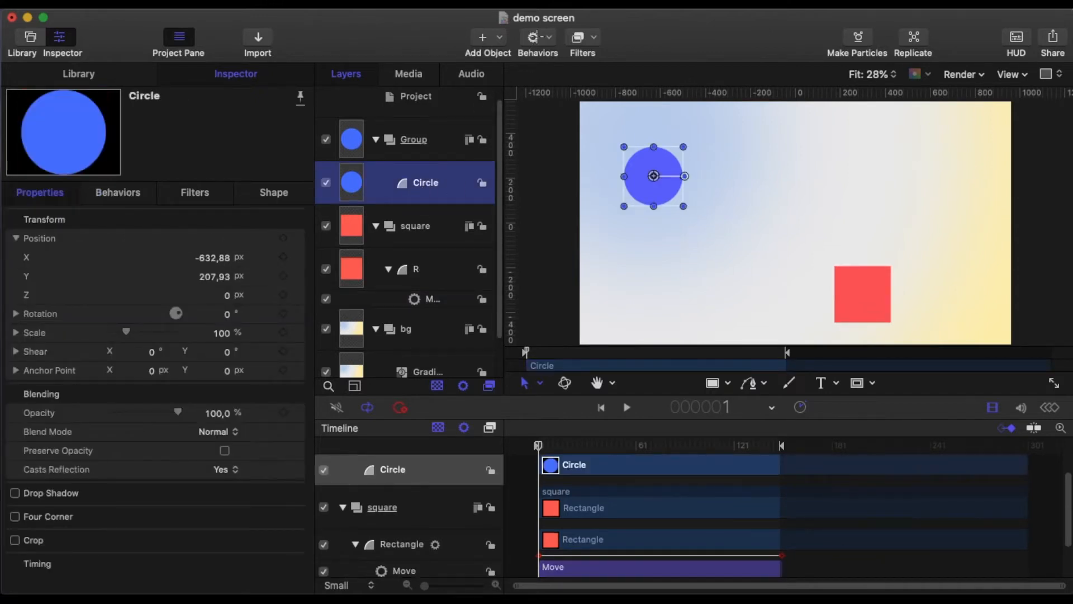
left_click(533, 37)
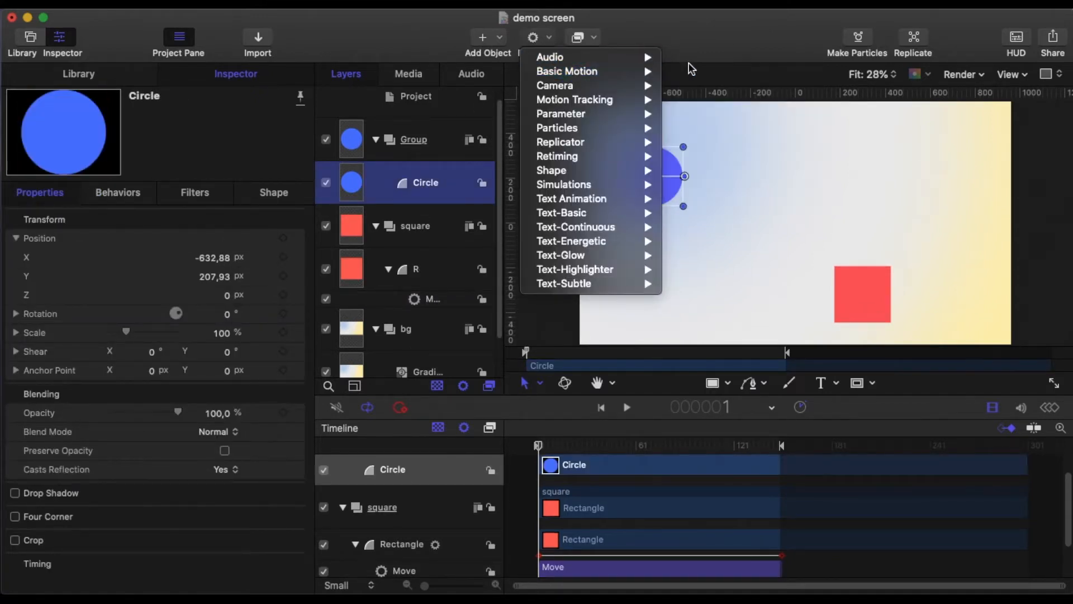
mouse_move(648, 71)
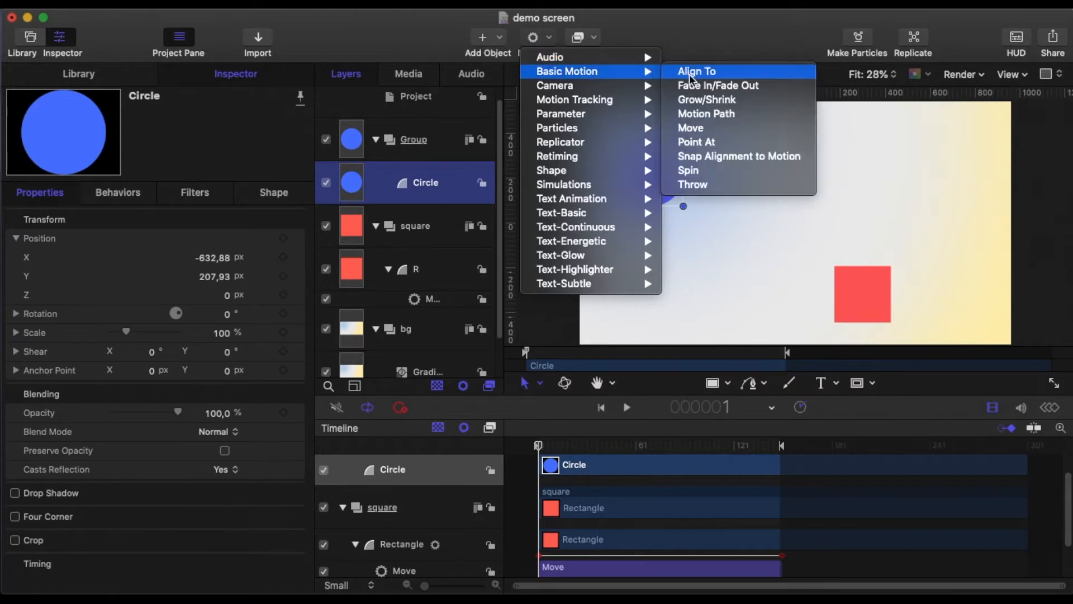
left_click(704, 130)
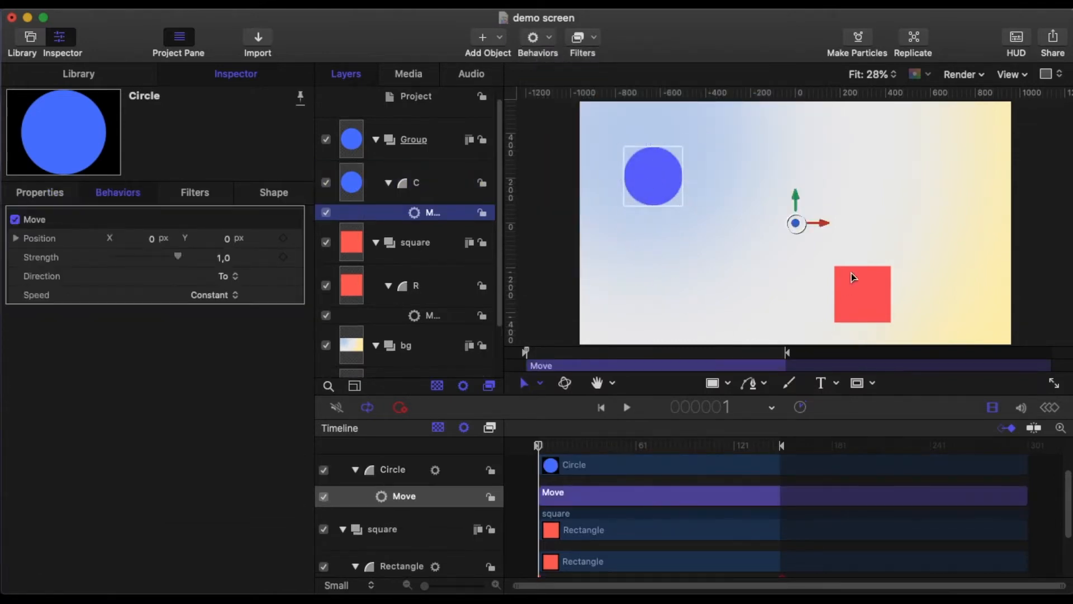
left_click_drag(824, 225, 924, 280)
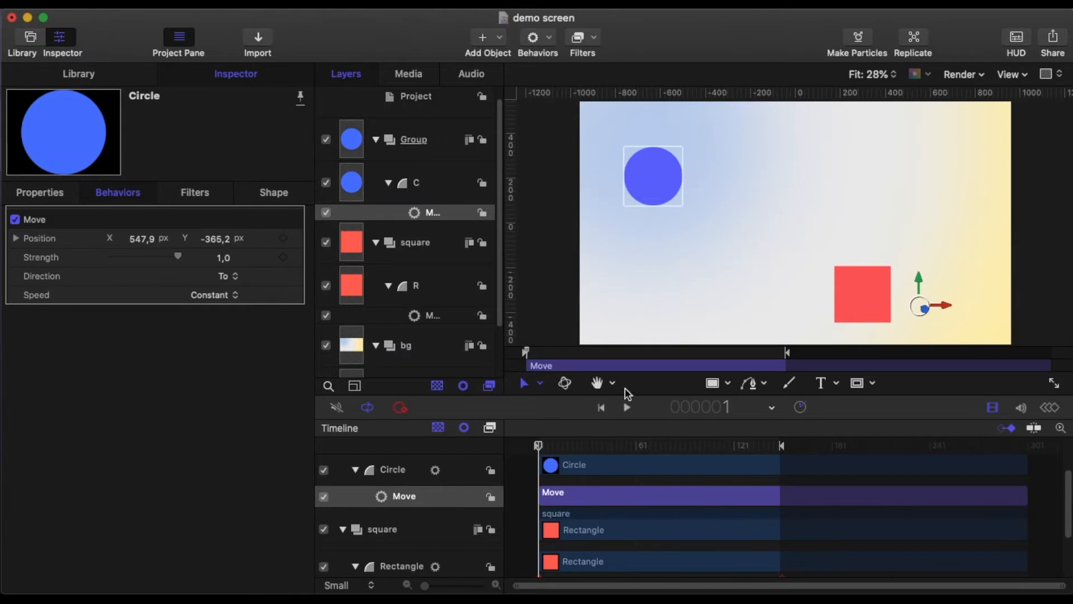
- Trim the circle's Move behavior to end at frame 150 and play back both shapes' motion from the start
left_click_drag(539, 447, 782, 454)
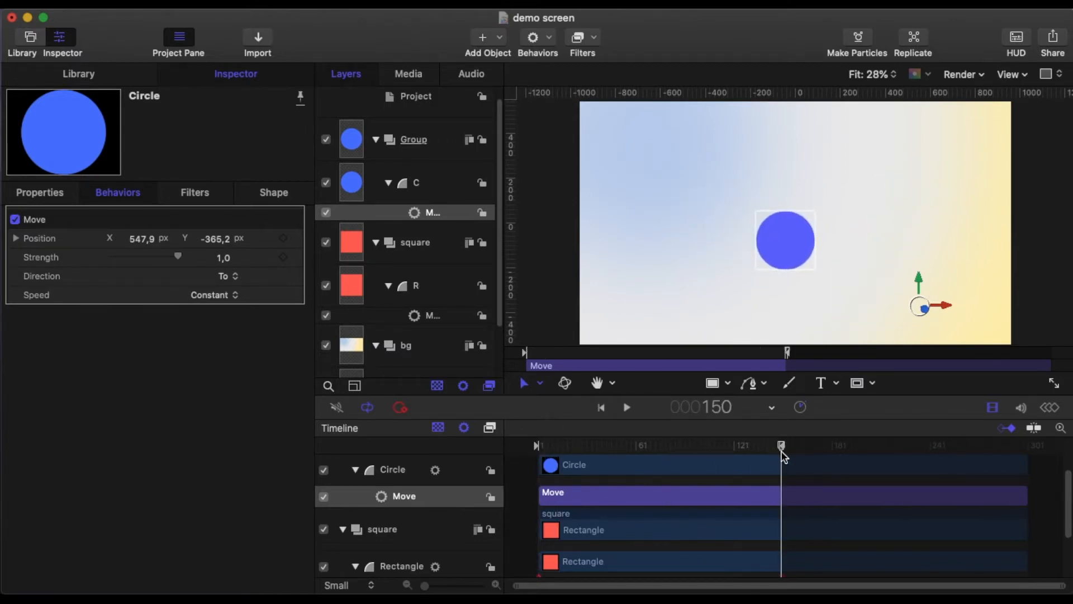
key("o")
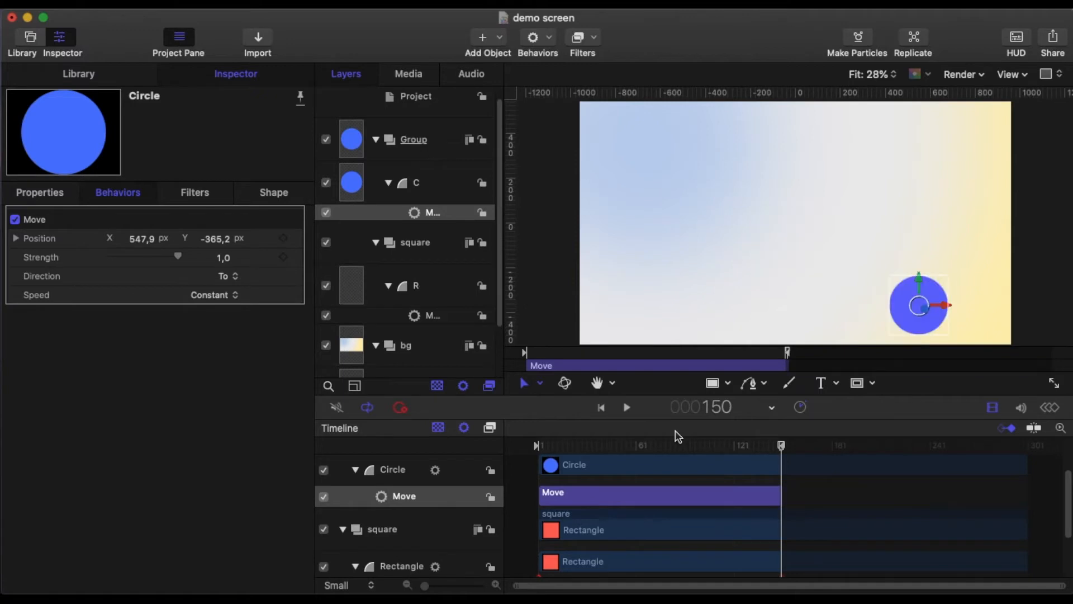
left_click(601, 408)
left_click(625, 408)
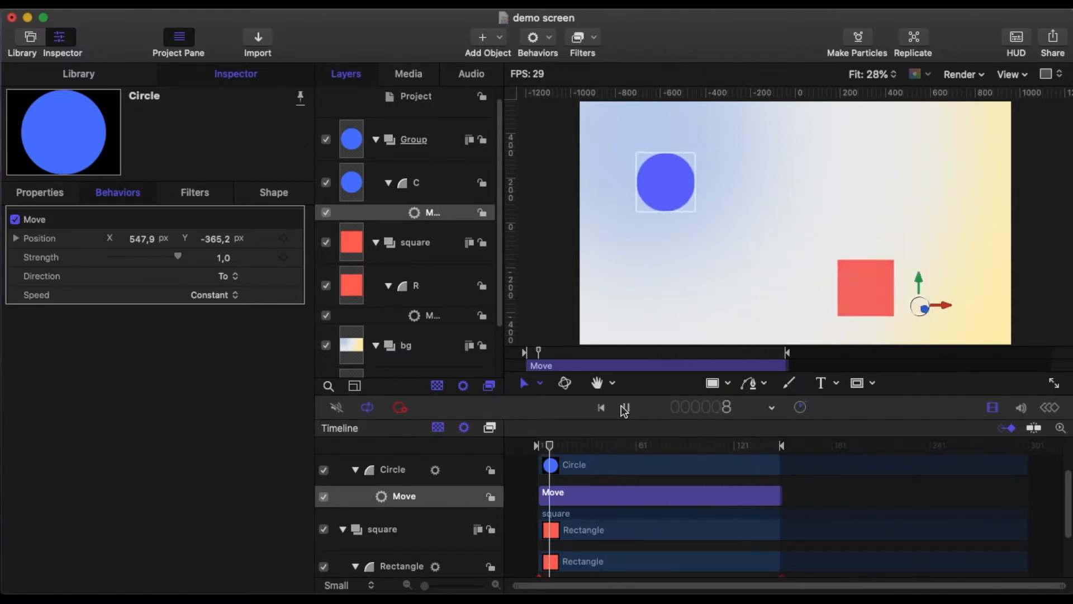
left_click(625, 408)
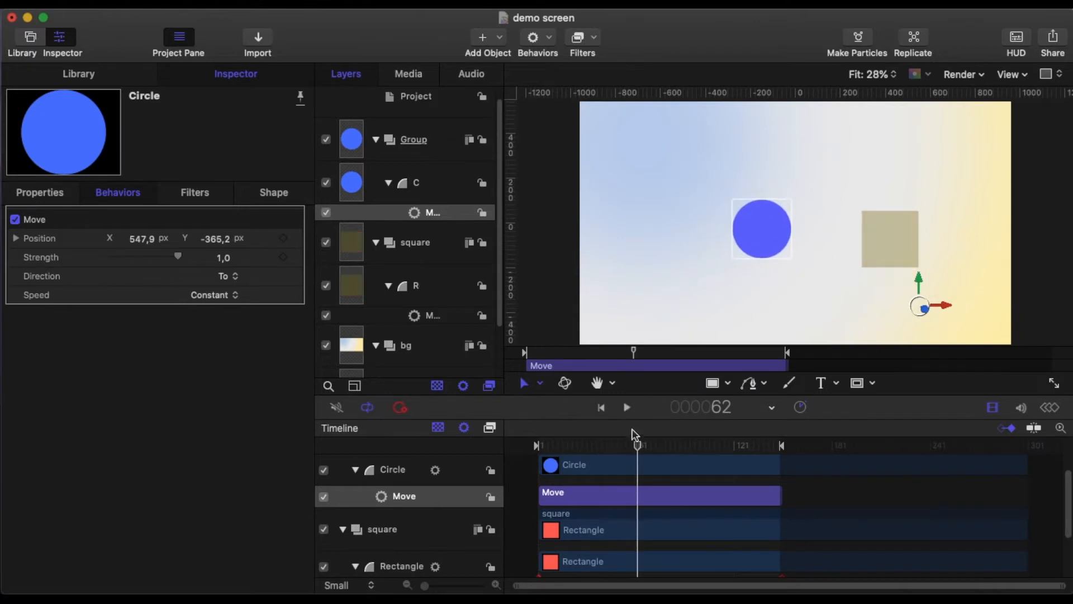
left_click_drag(633, 433, 496, 463)
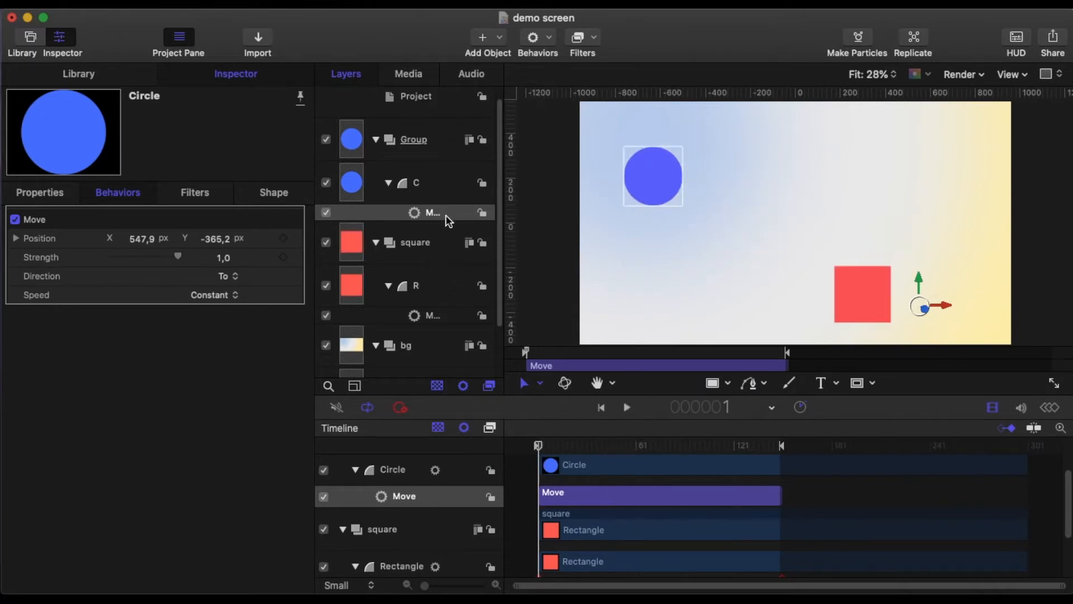
- Add a Link parameter behavior to the blue circle with the red rectangle as its source object
left_click(442, 189)
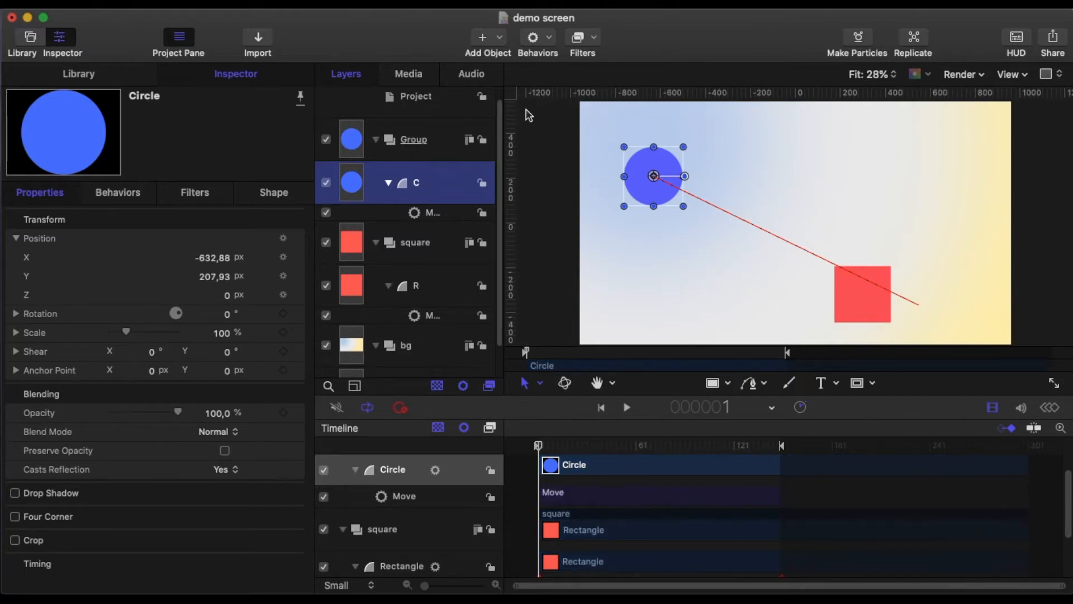
left_click(552, 34)
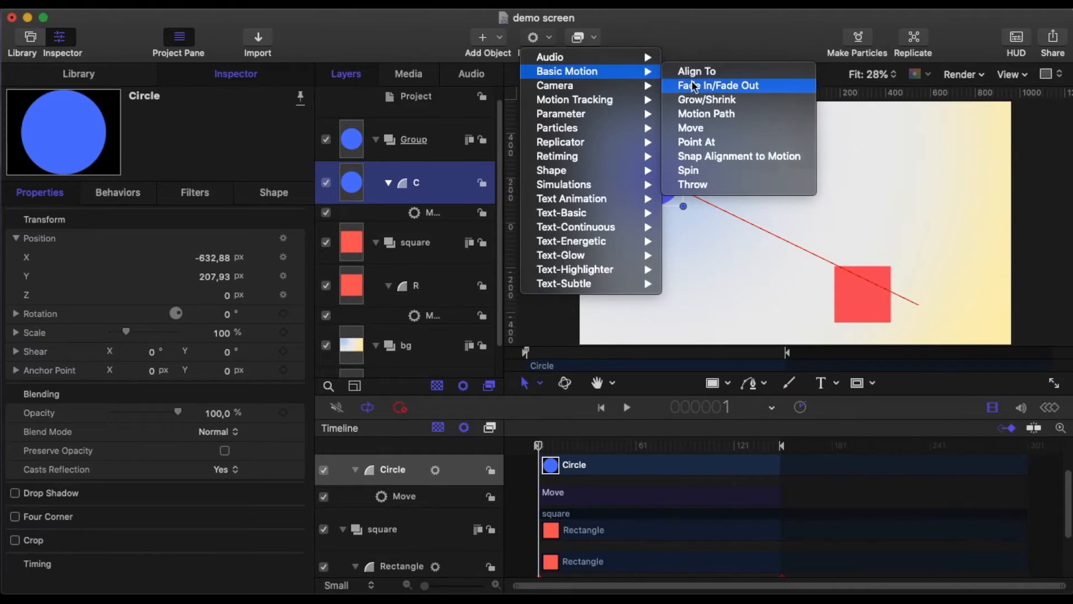
mouse_move(598, 113)
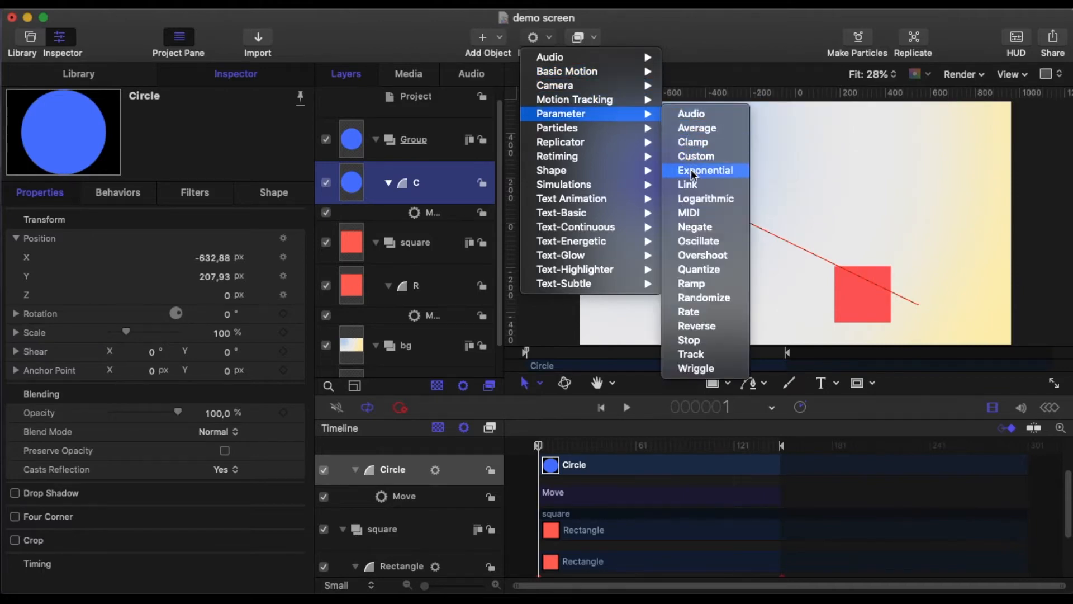
left_click(693, 184)
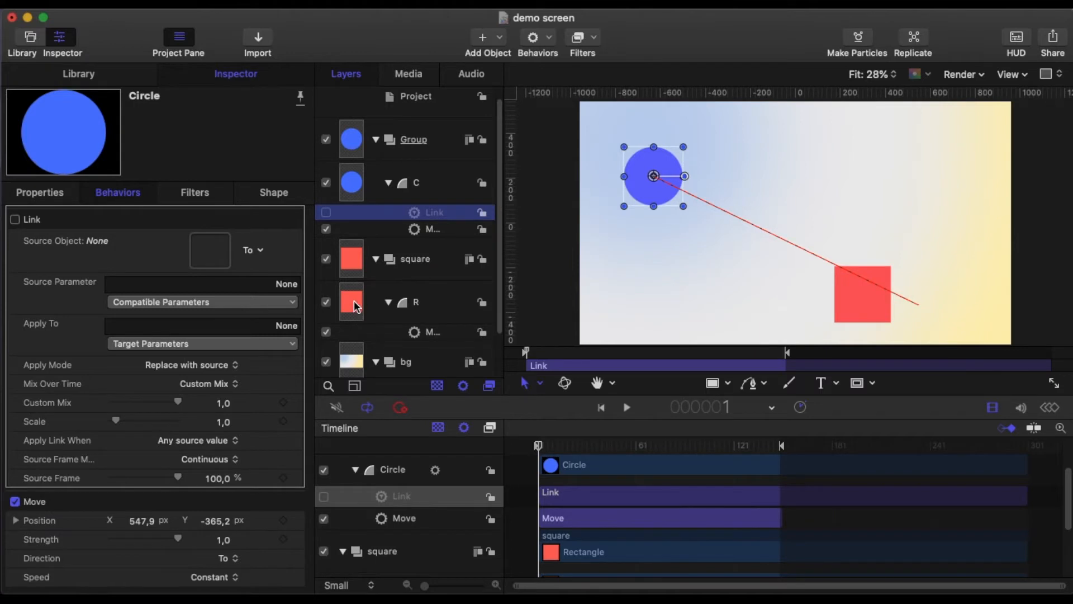
left_click_drag(200, 251, 205, 251)
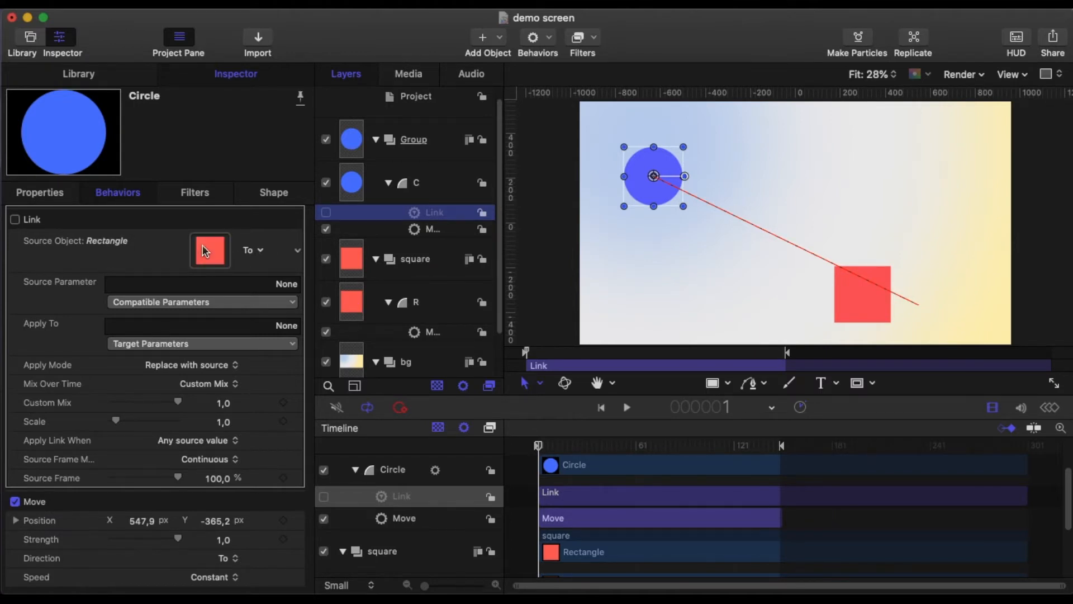
- Apply the circle's link to the position of its Move behavior (Behaviors.Move.Position)
left_click(291, 350)
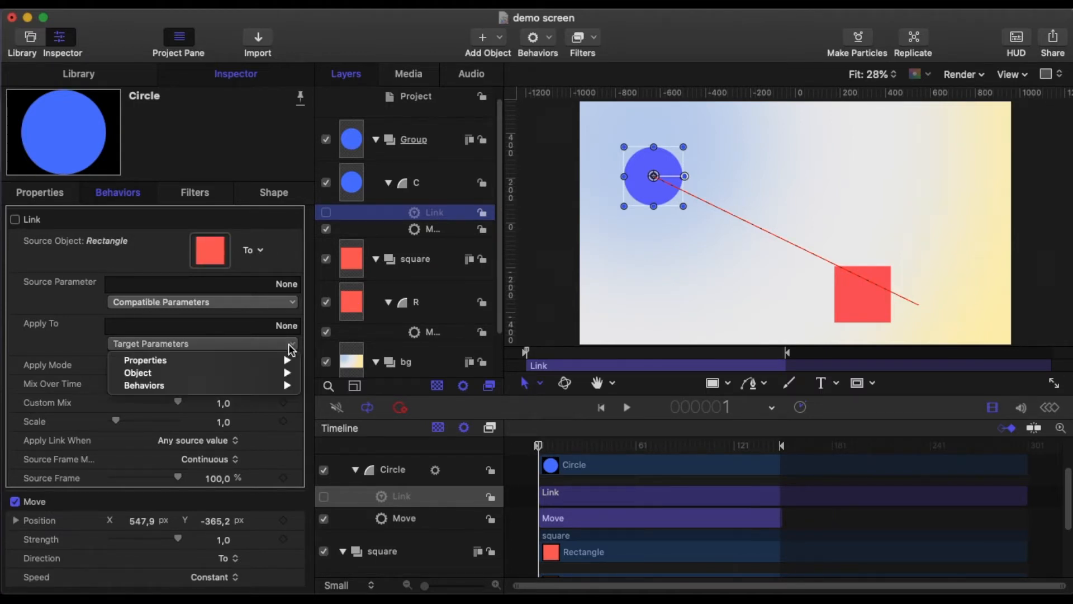
mouse_move(282, 385)
mouse_move(335, 385)
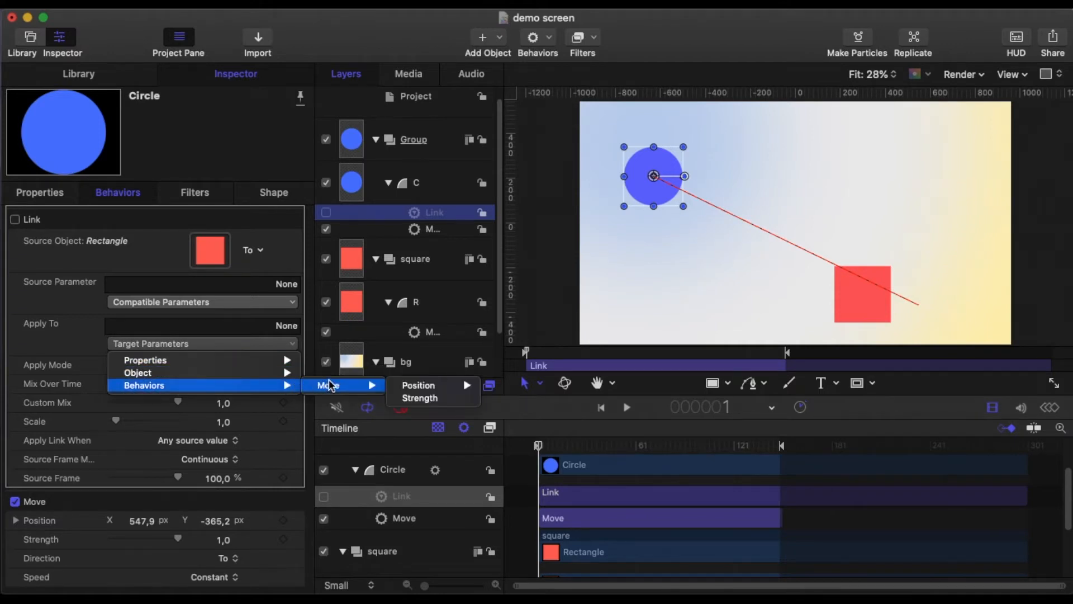
mouse_move(411, 389)
left_click(466, 387)
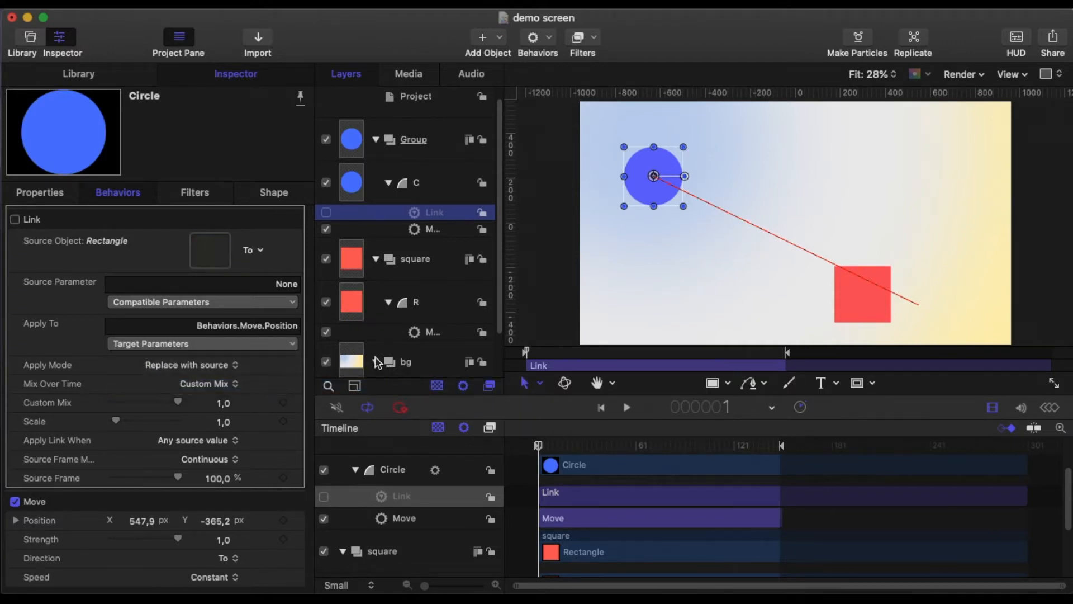
- Try the rectangle's Move behavior position (Behaviors.Move.Position) as the link's source parameter
left_click(291, 302)
mouse_move(290, 318)
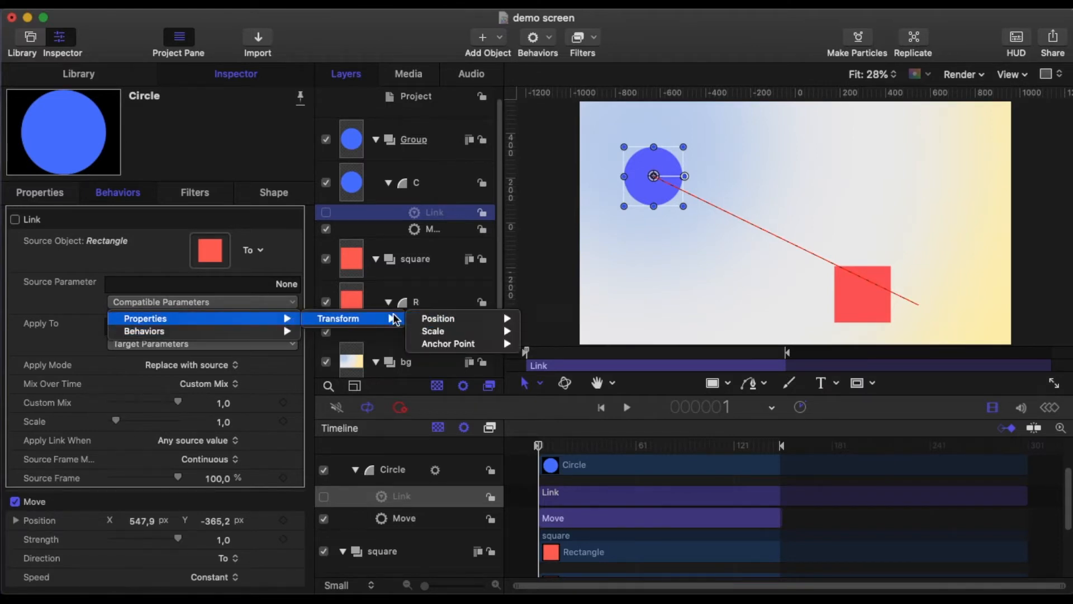
mouse_move(346, 330)
mouse_move(419, 330)
left_click(506, 331)
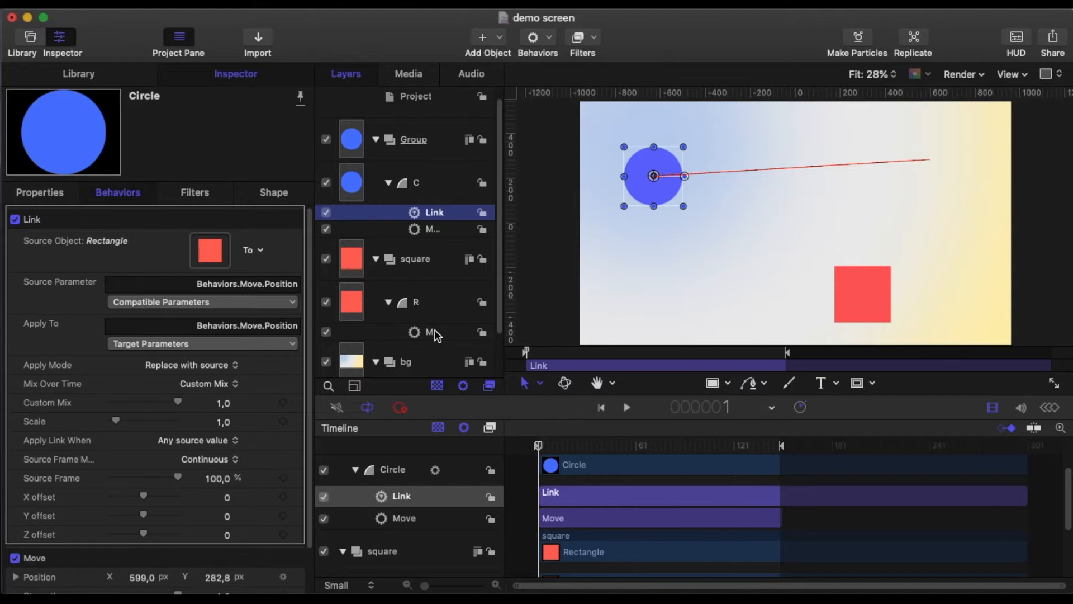
- Set the link's source parameter to the rectangle's Properties.Transform.Position and play back the circle's motion
left_click(291, 303)
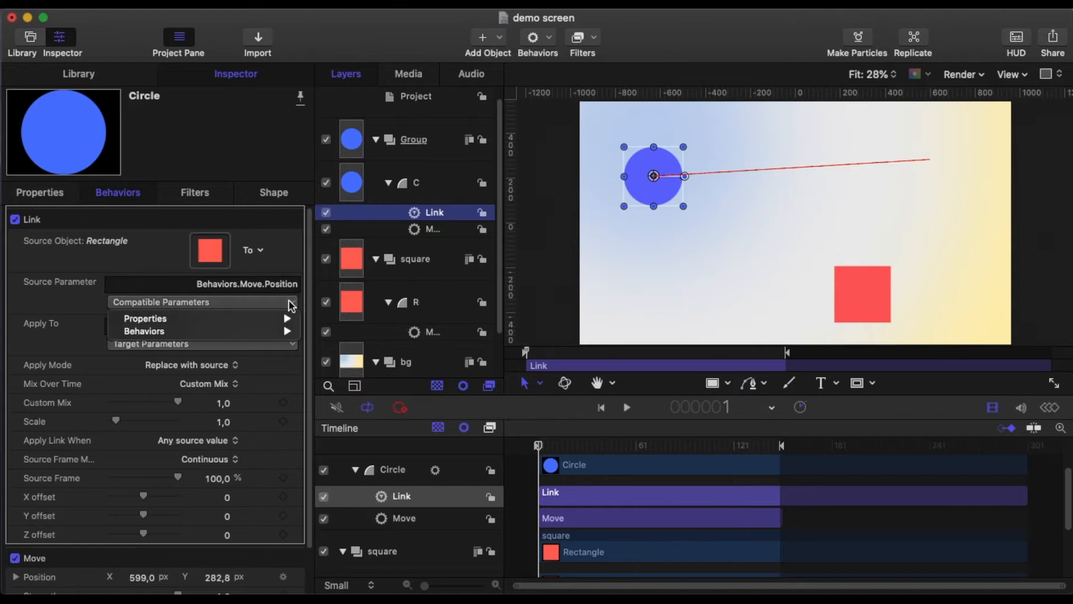
mouse_move(285, 318)
mouse_move(386, 318)
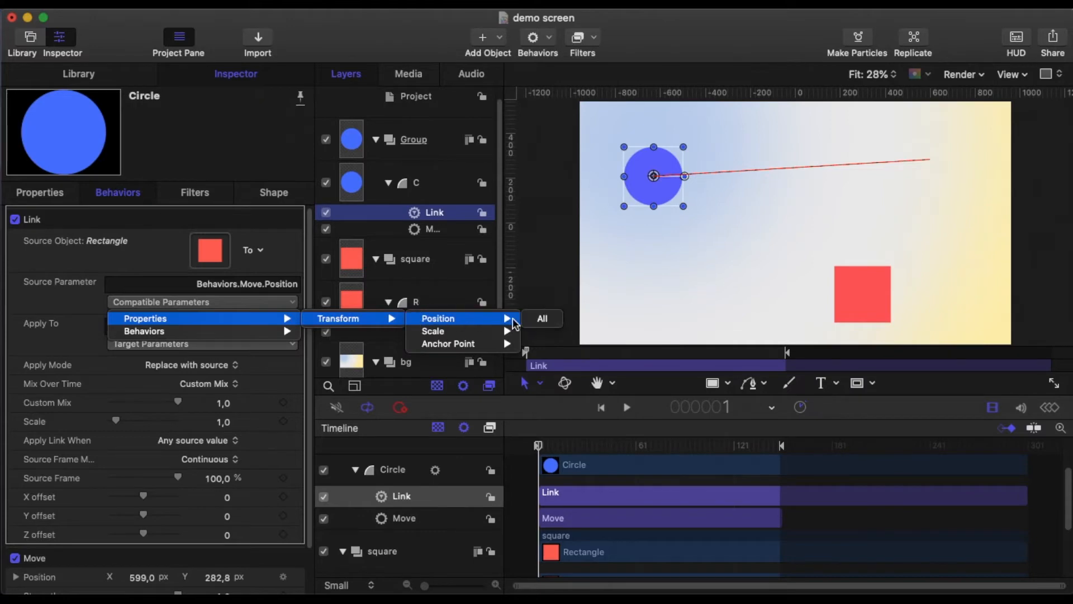
left_click(541, 320)
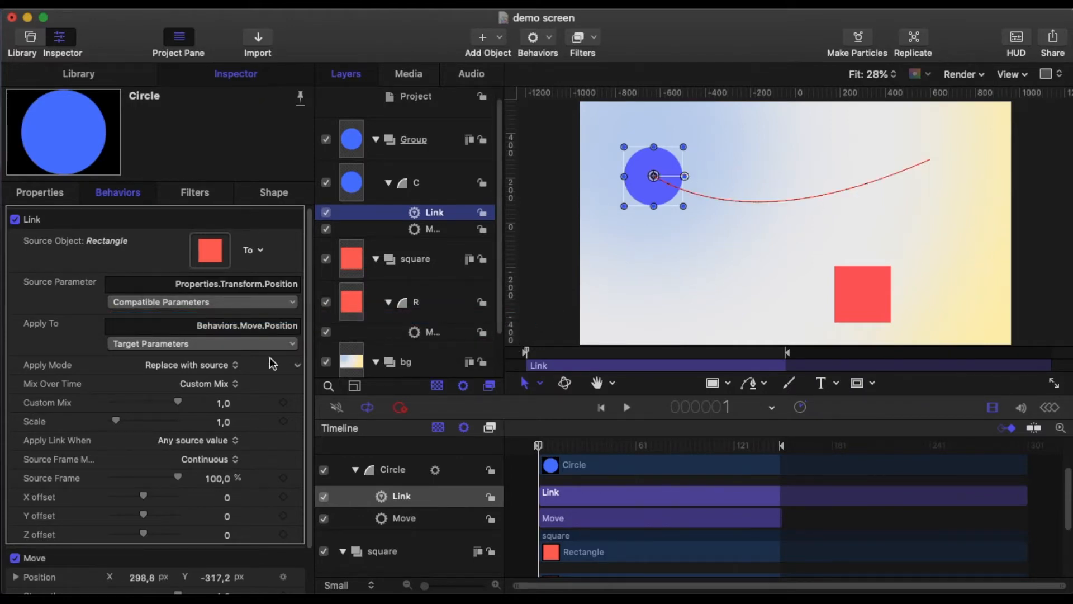
left_click(627, 411)
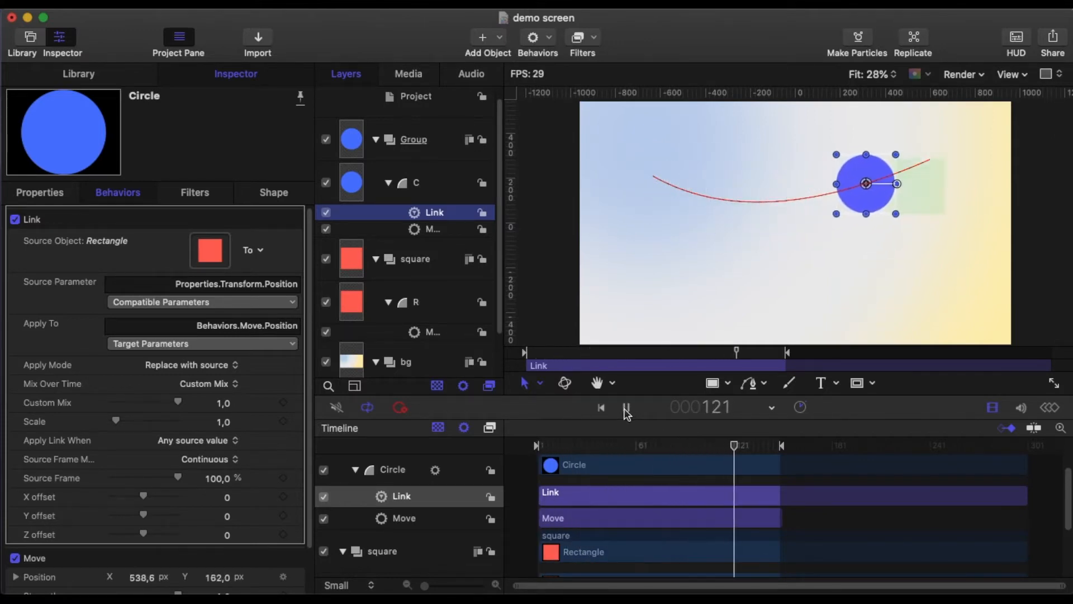
- Try a Custom Mix of 0.8 and a Scale of 0.86 on the circle's position Link behavior
left_click(527, 471)
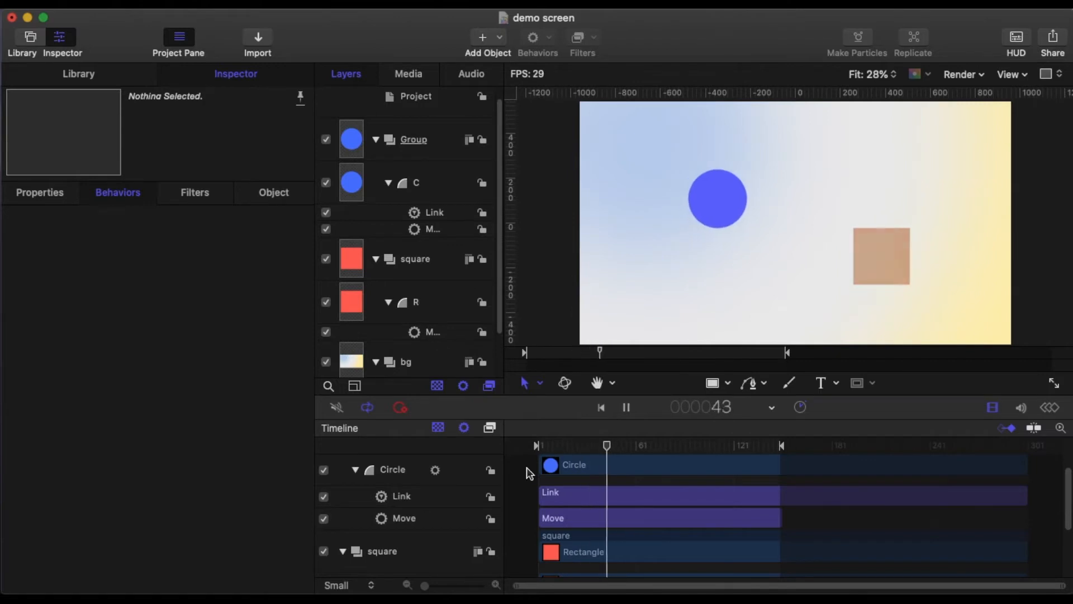
left_click(335, 212)
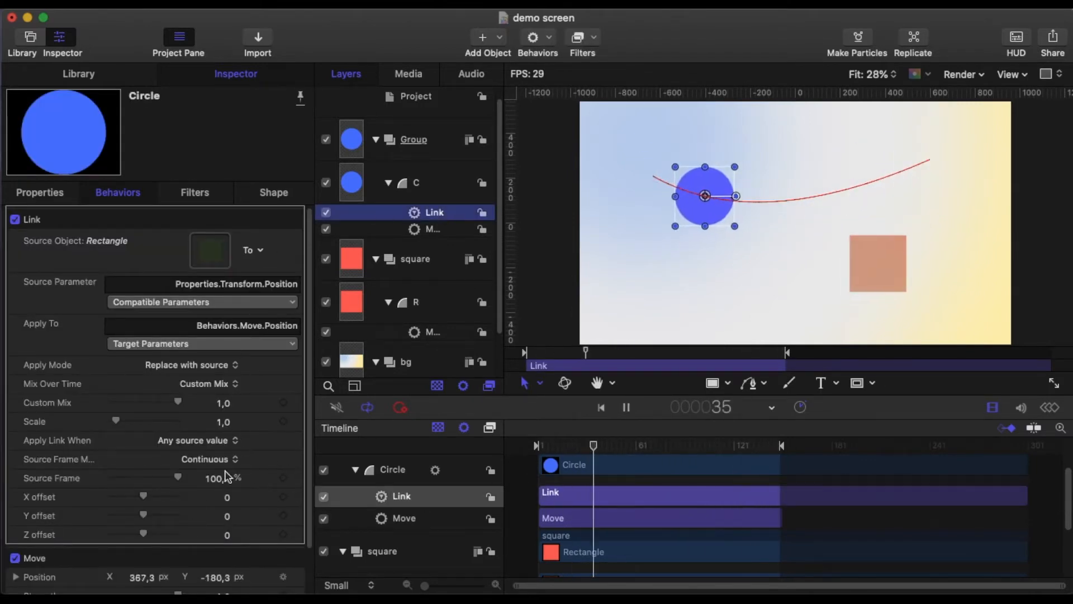
mouse_move(176, 406)
left_mouse_down()
mouse_move(117, 407)
mouse_move(163, 402)
left_mouse_up()
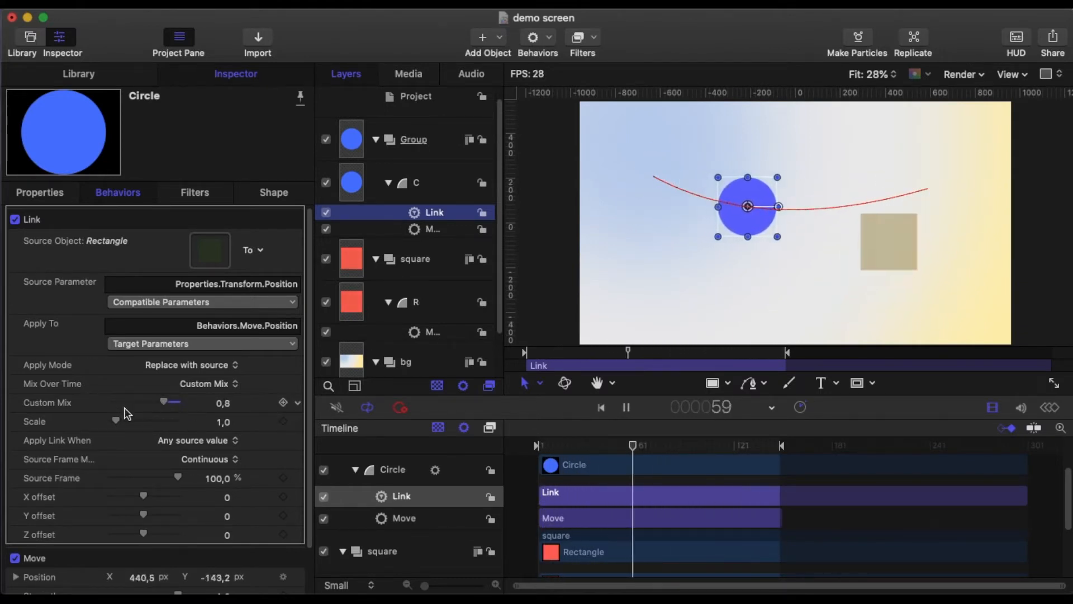
left_click_drag(117, 420, 117, 422)
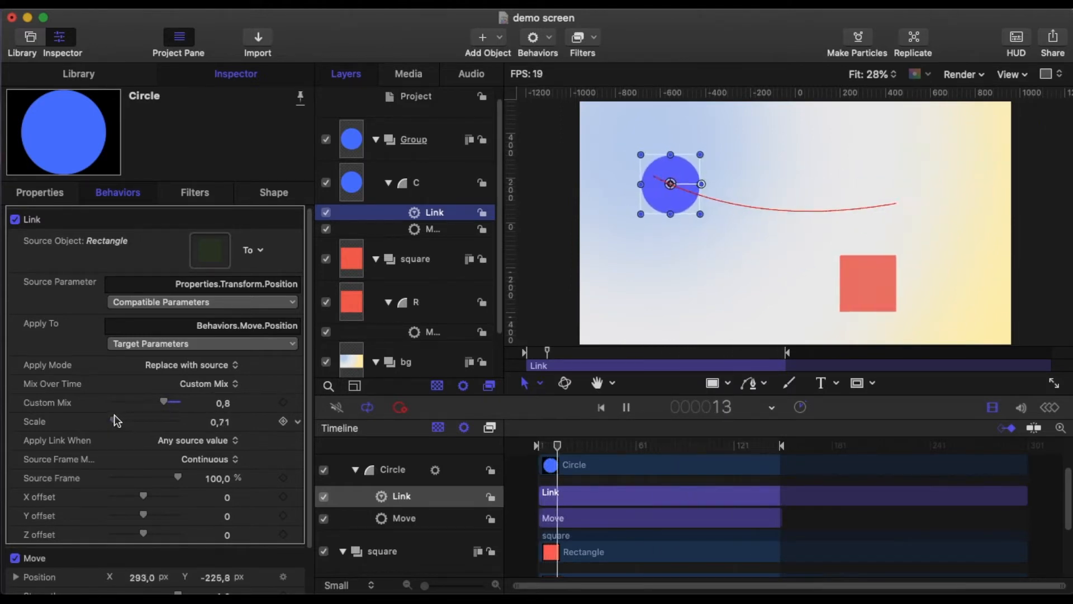
- Reset the Custom Mix and Scale parameters of the circle's position Link behavior
right_click(293, 402)
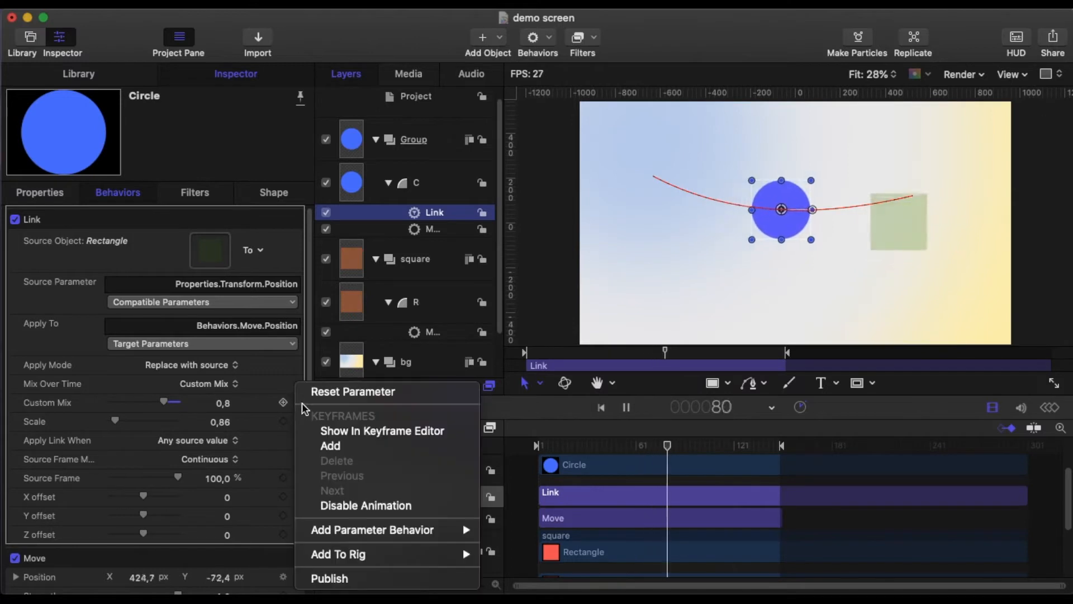
left_click(324, 391)
right_click(285, 402)
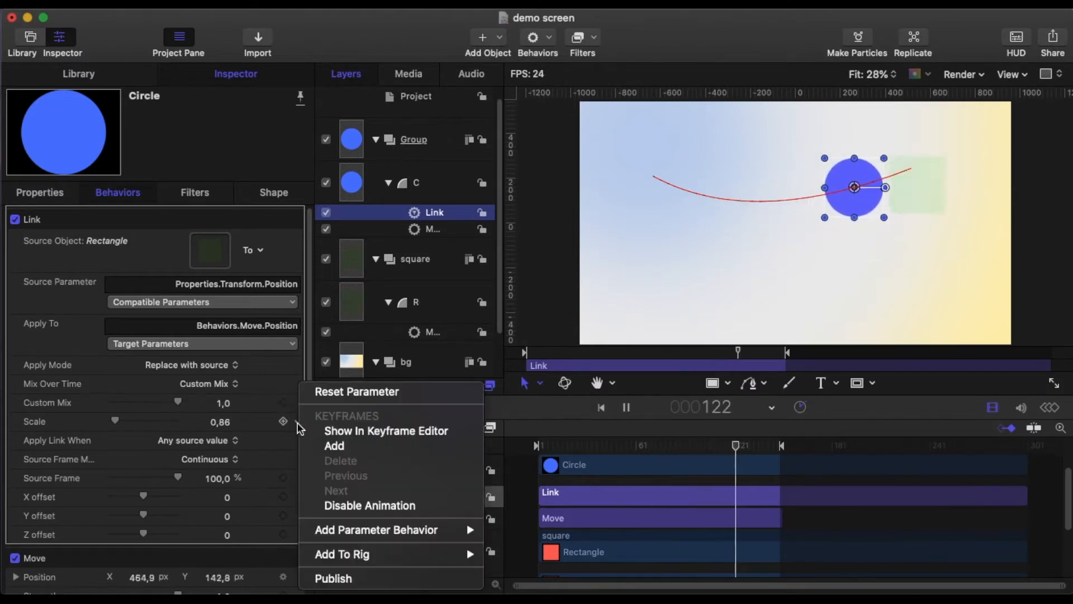
left_click(341, 393)
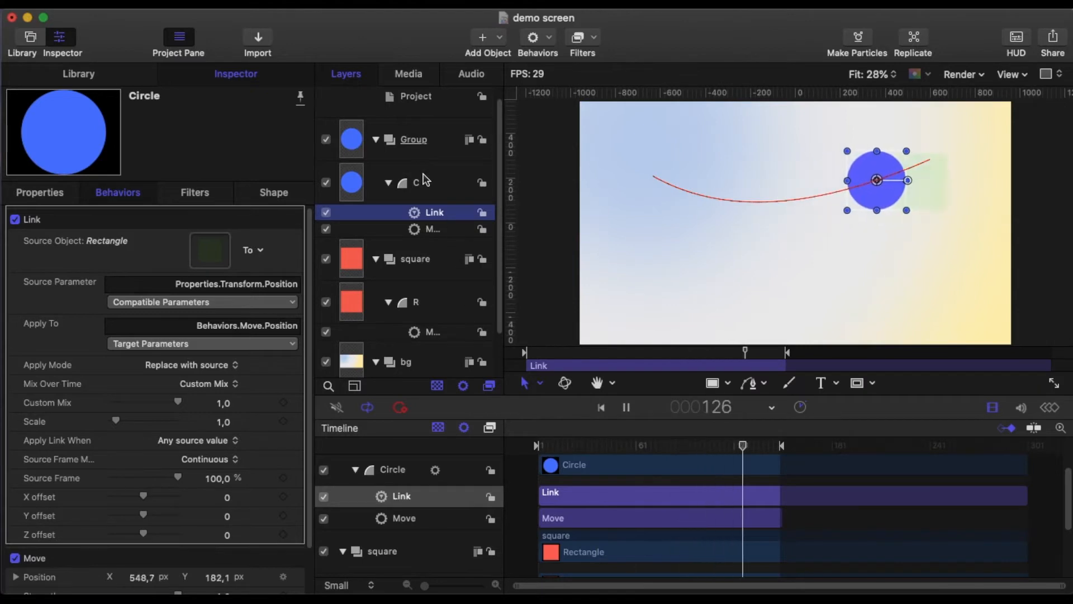
- Add a Link parameter behavior to the circle's Fill Color with the red rectangle as its source object
left_click(433, 190)
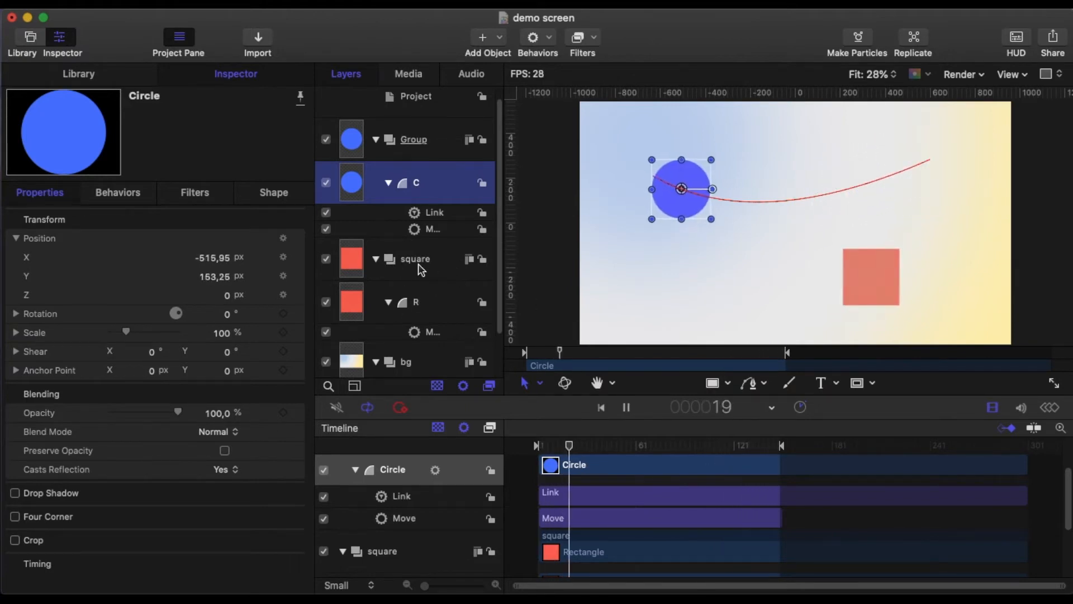
left_click(270, 192)
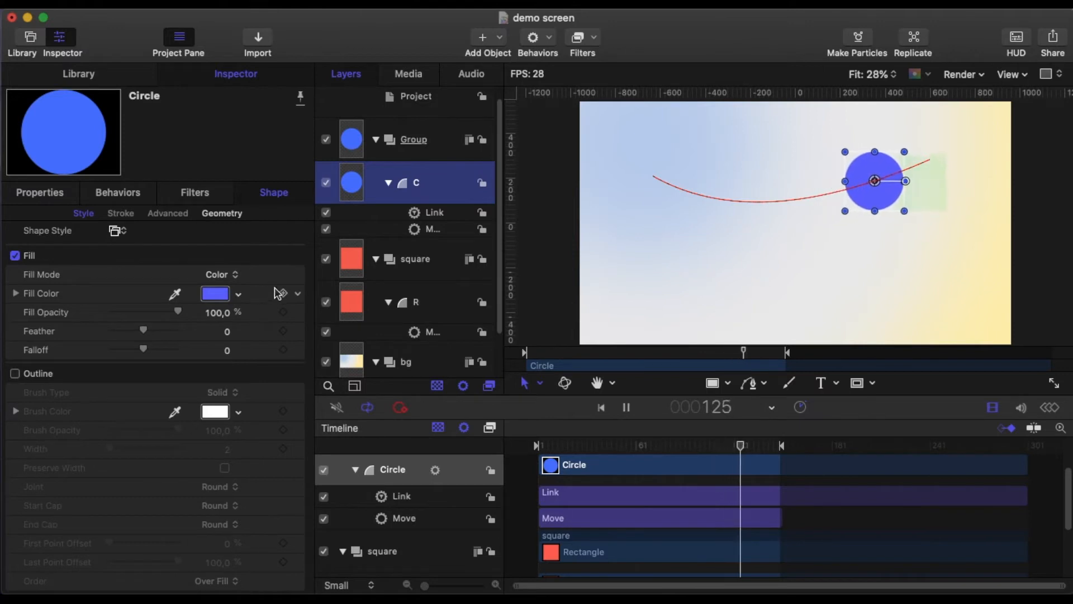
left_click(297, 293)
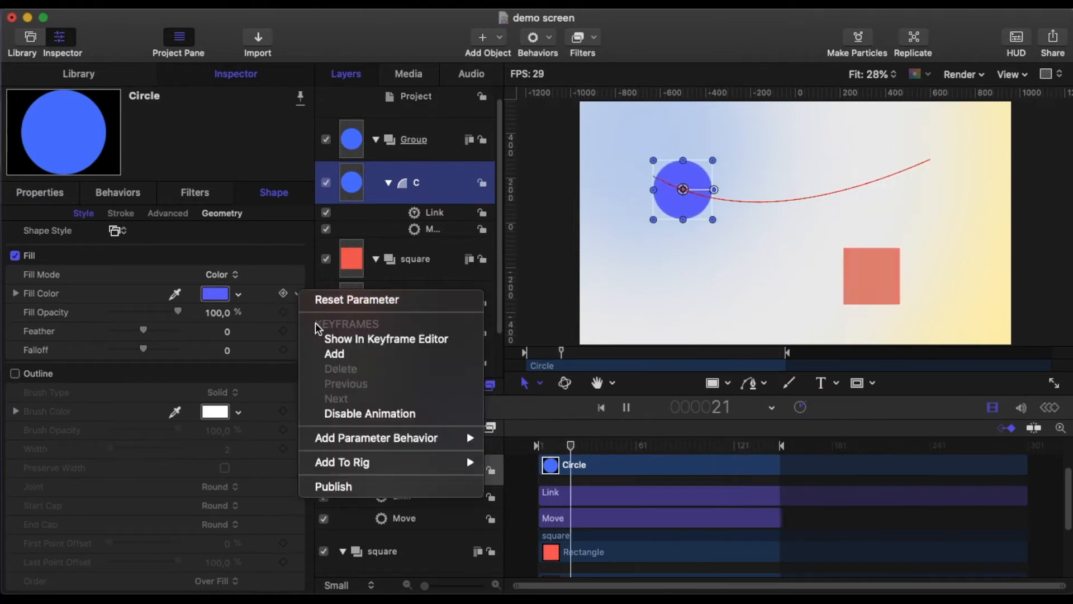
mouse_move(407, 437)
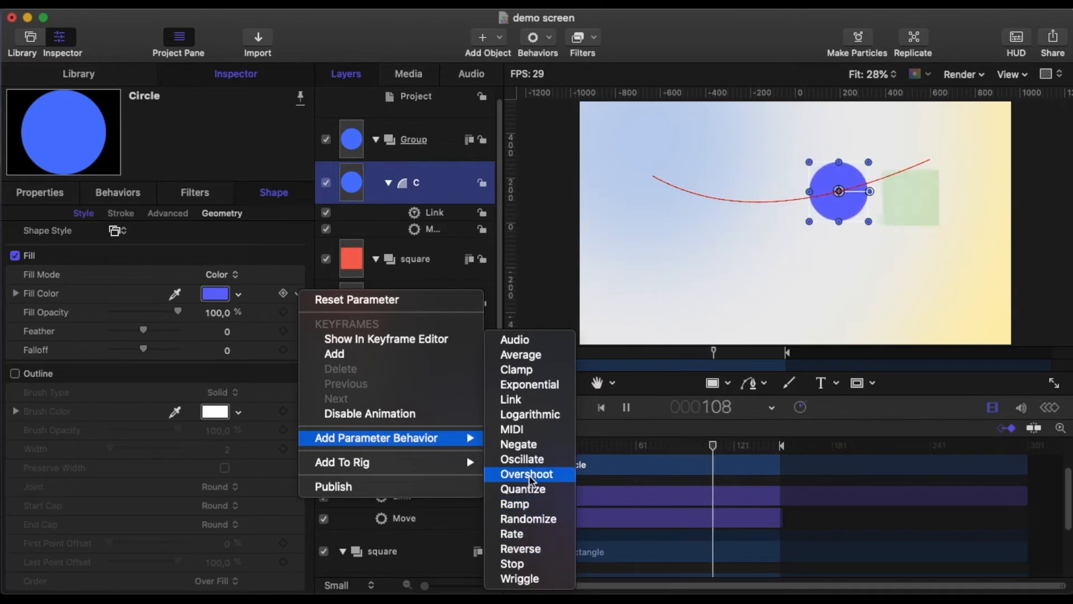
left_click(532, 400)
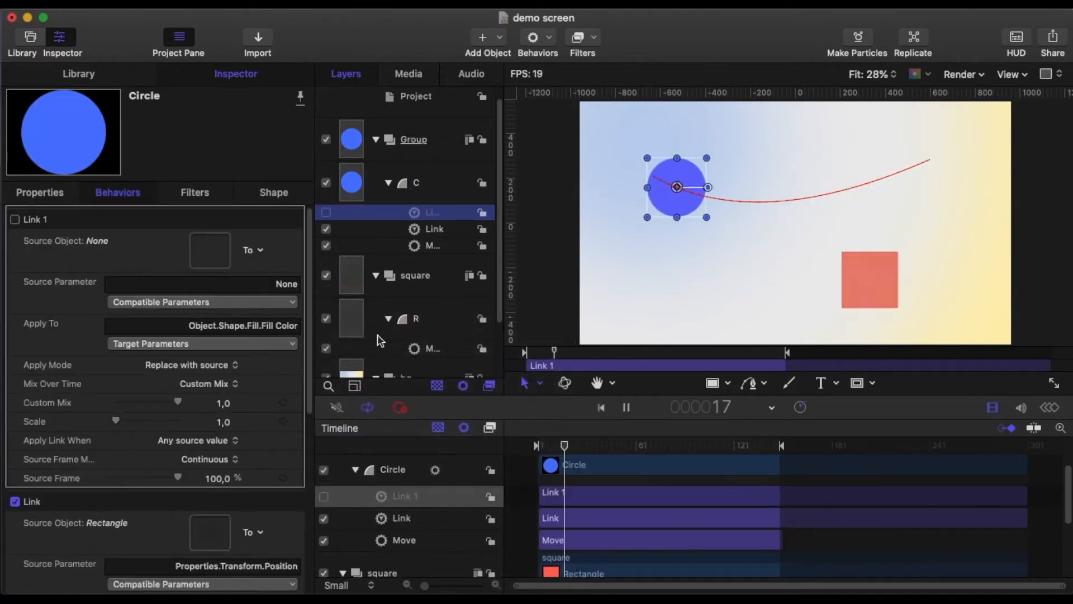
scroll(420, 297, "down", 2)
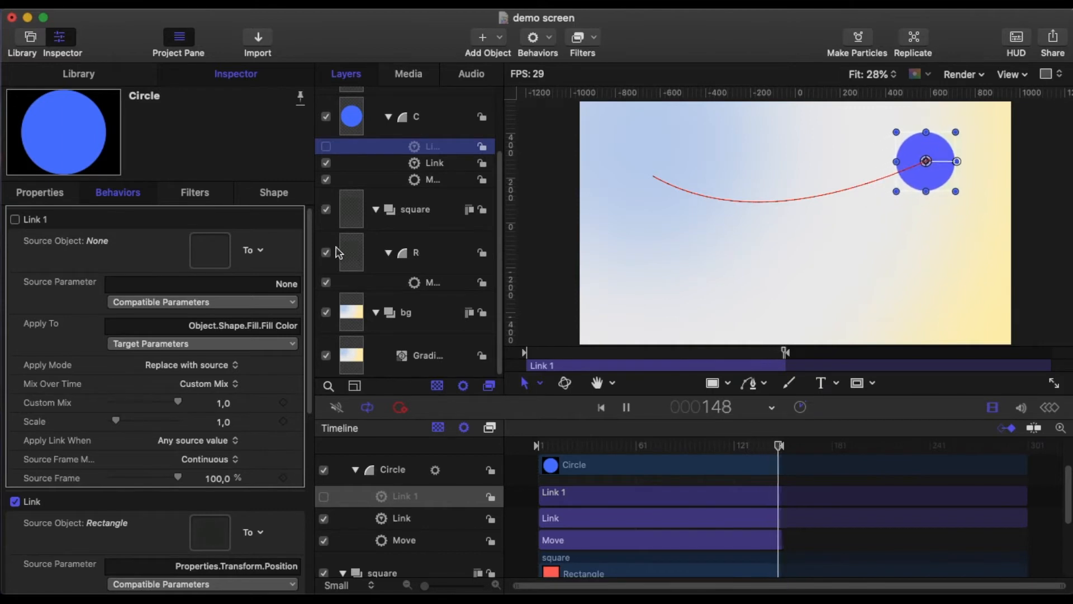
left_click_drag(355, 251, 205, 247)
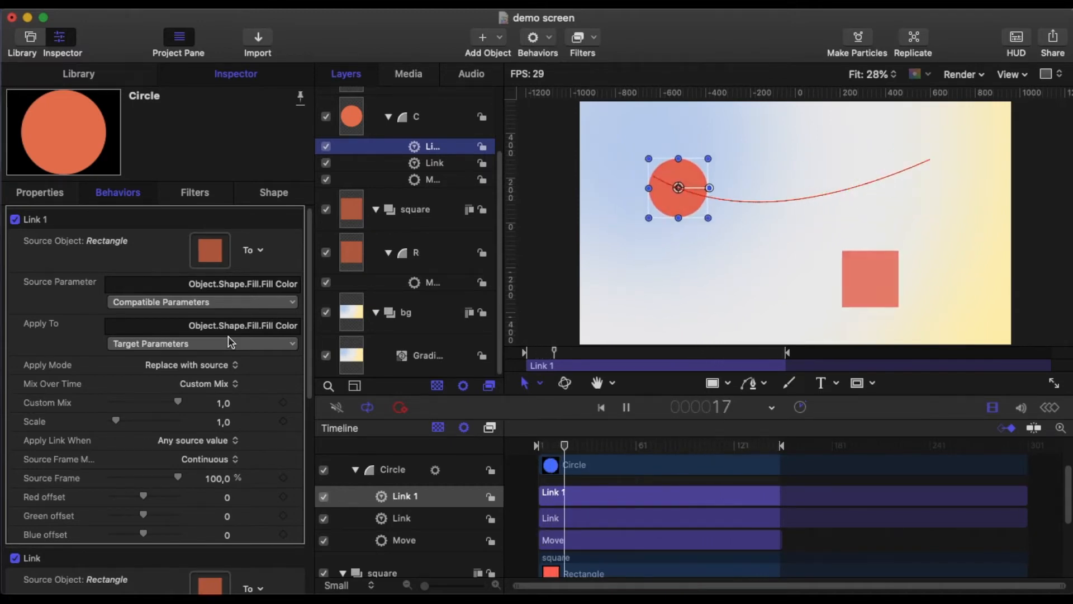
- Add a Link parameter behavior to the circle's Opacity with the rectangle as its source object
left_click(38, 193)
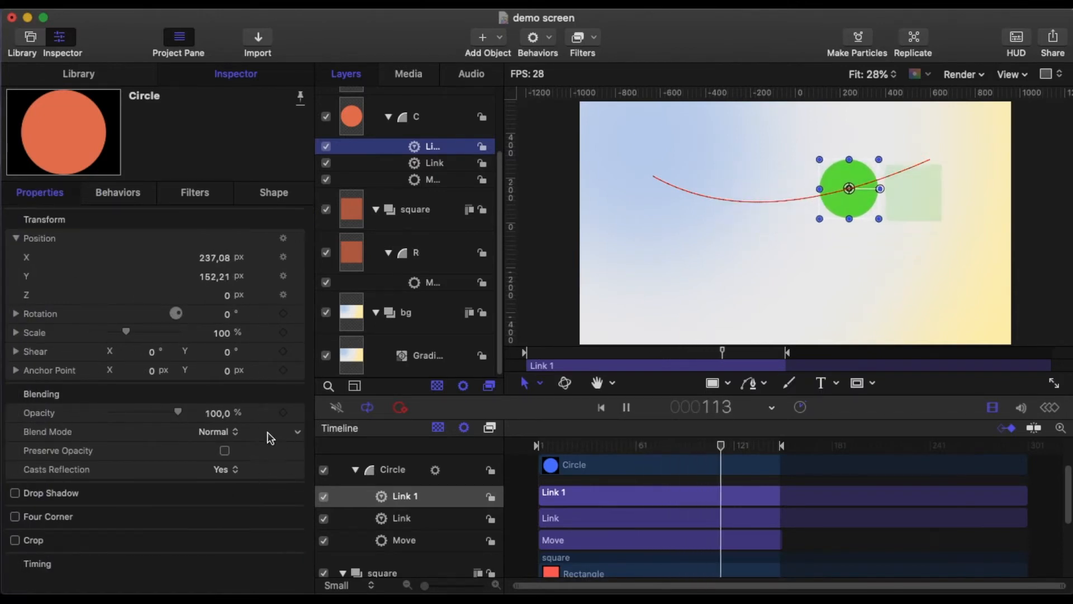
left_click(296, 413)
mouse_move(480, 528)
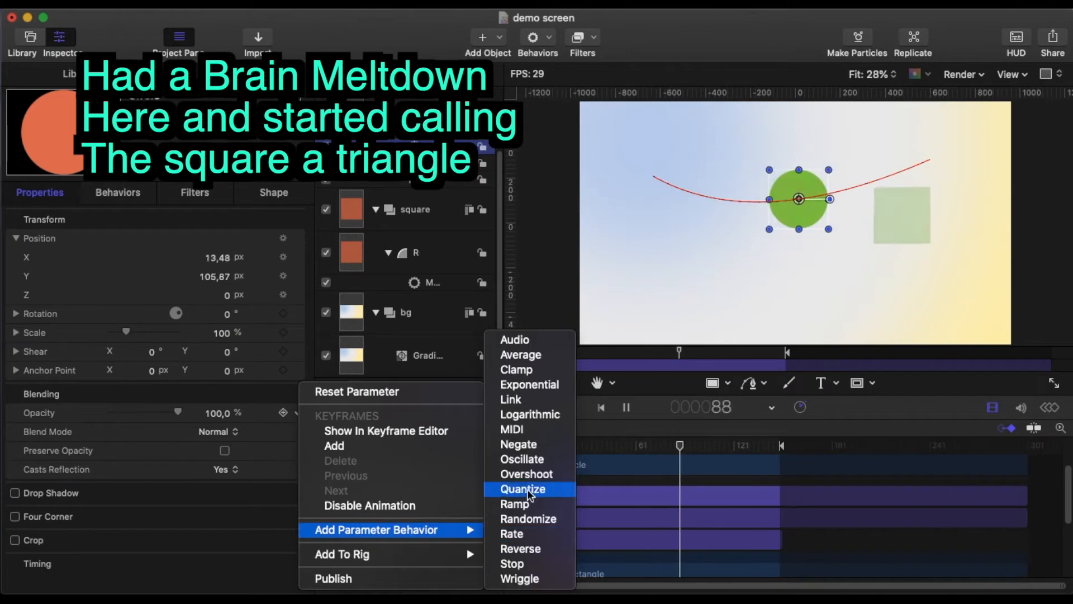
left_click(510, 399)
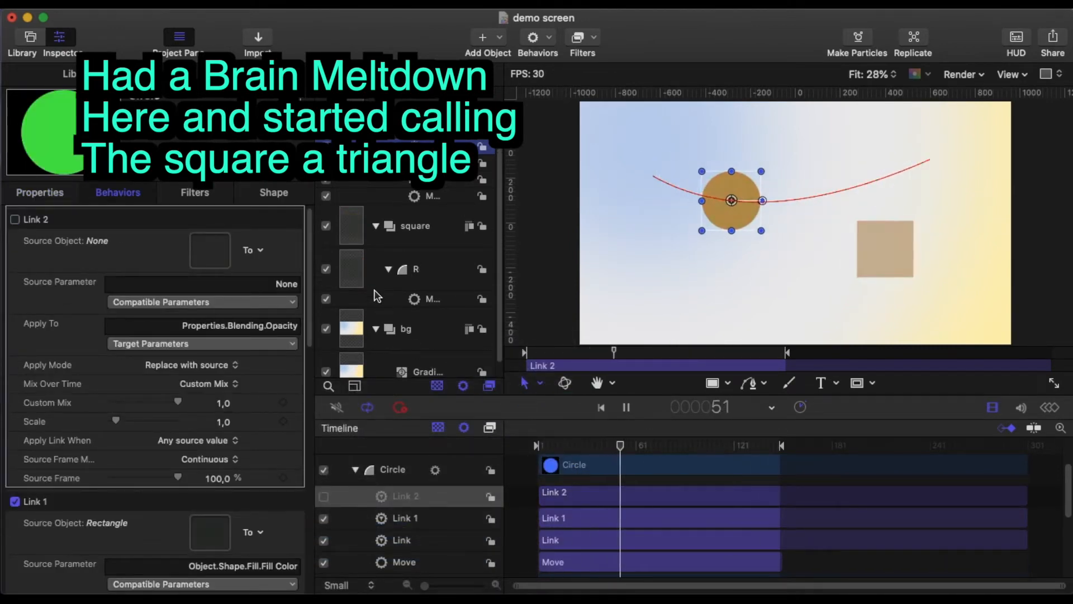
left_click_drag(393, 278, 207, 255)
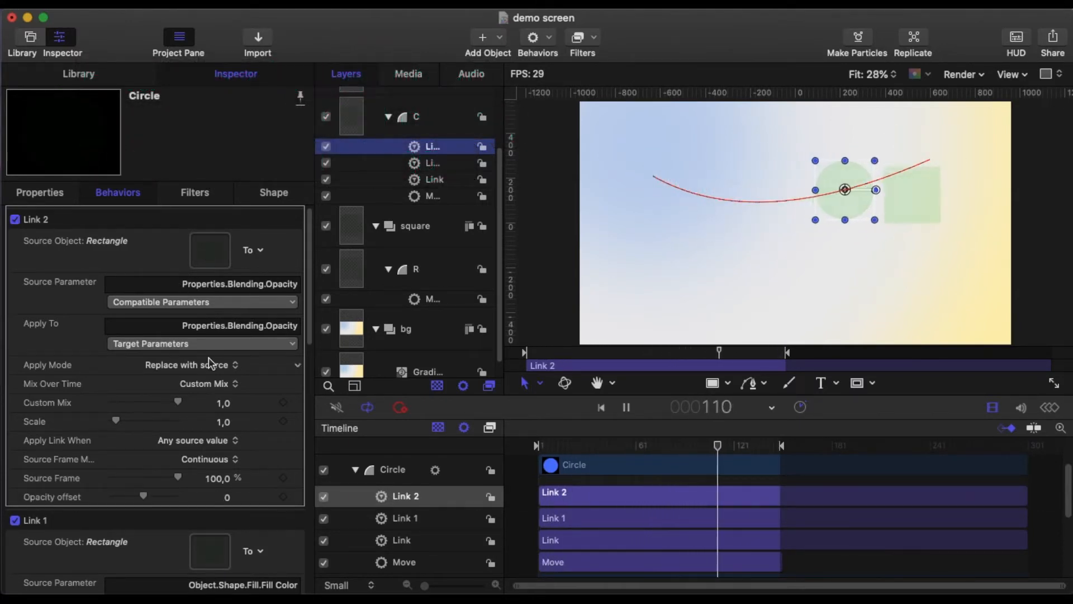
- Hide and collapse the square group, then deselect the circle to play back its linked animation alone
scroll(385, 291, "up", 3)
scroll(385, 295, "down", 4)
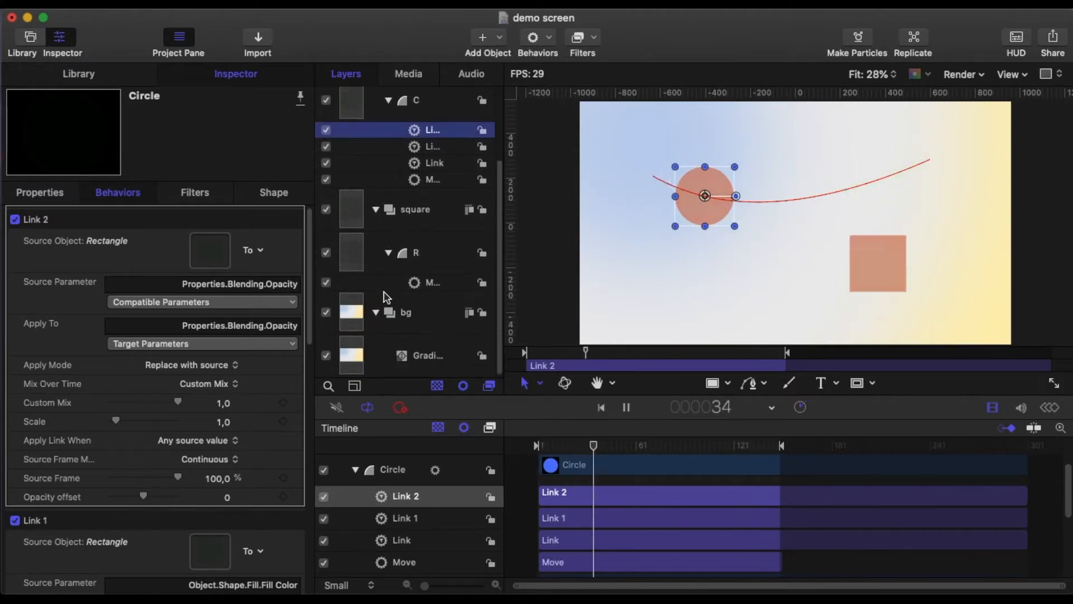
left_click(326, 209)
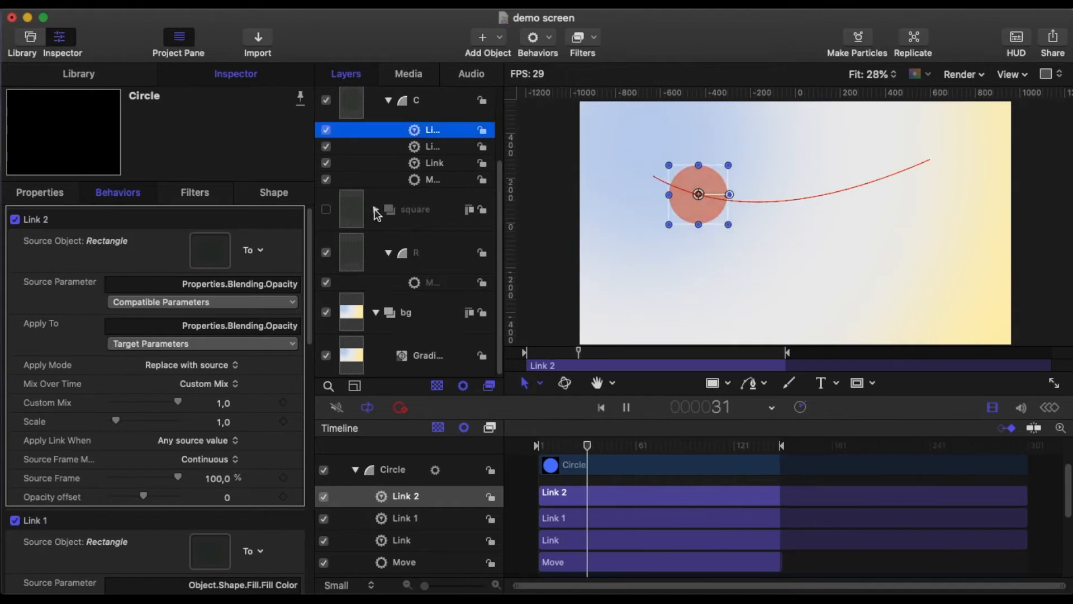
left_click(375, 210)
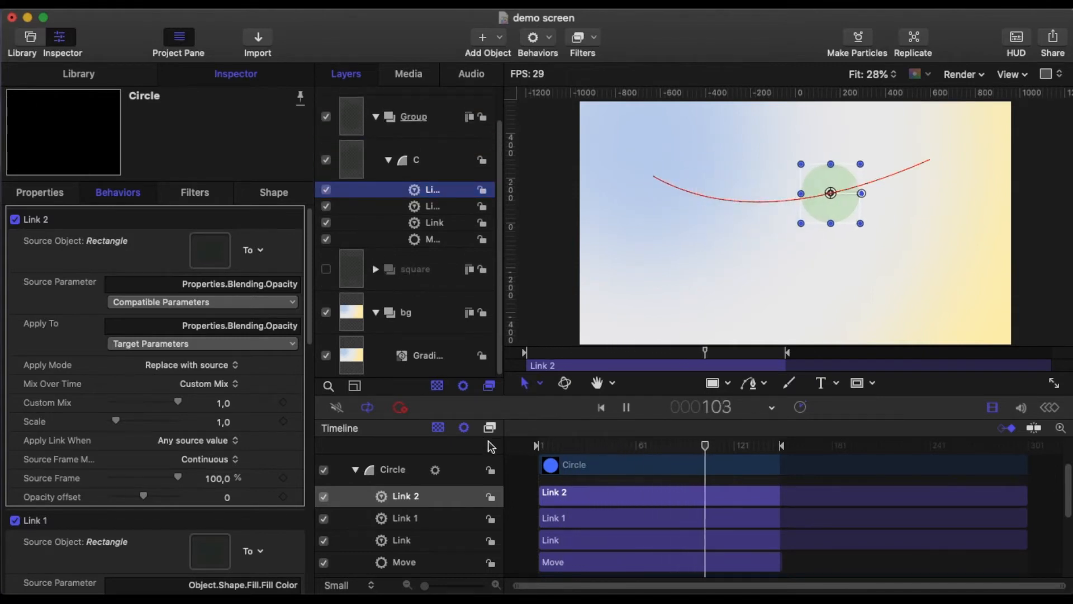
left_click(514, 475)
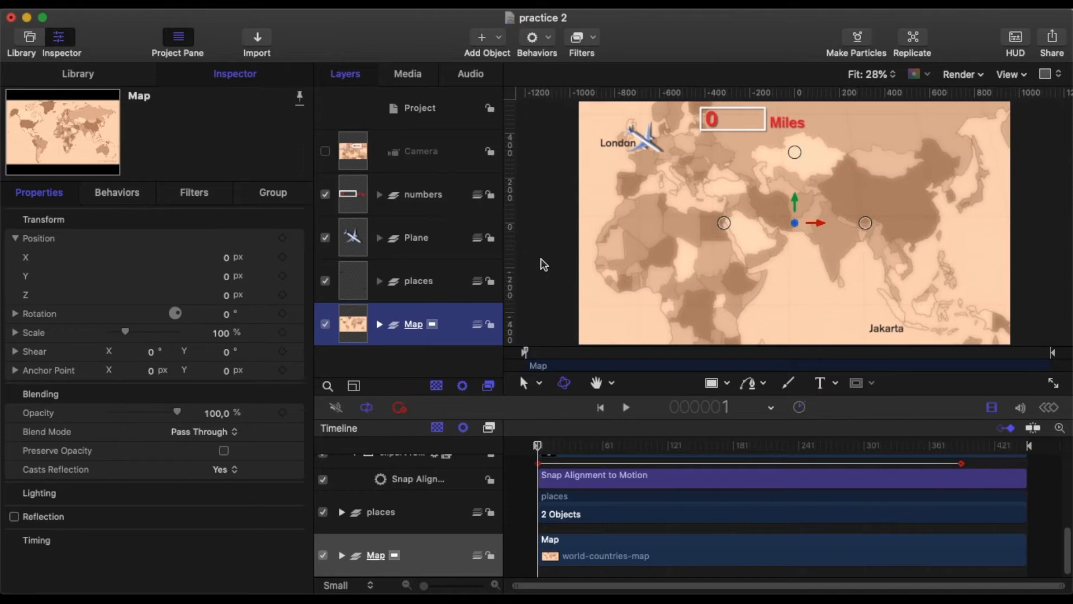
- Expand the Map group in the practice 2 project and examine the Soft Focus, Sepia and Colorize filters on the world-countries-map image
left_click(541, 259)
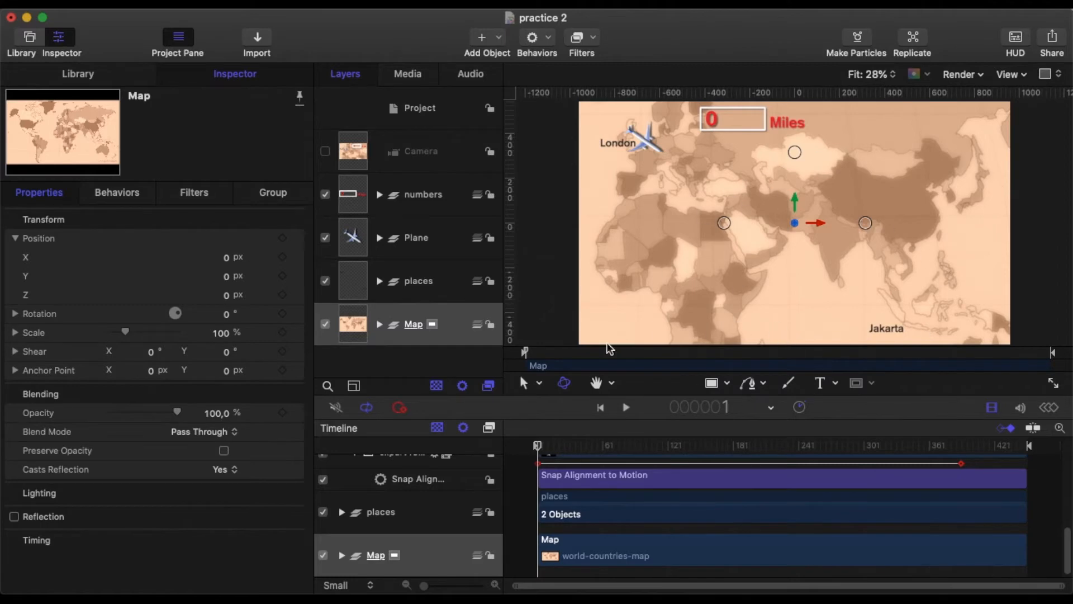
left_click(378, 326)
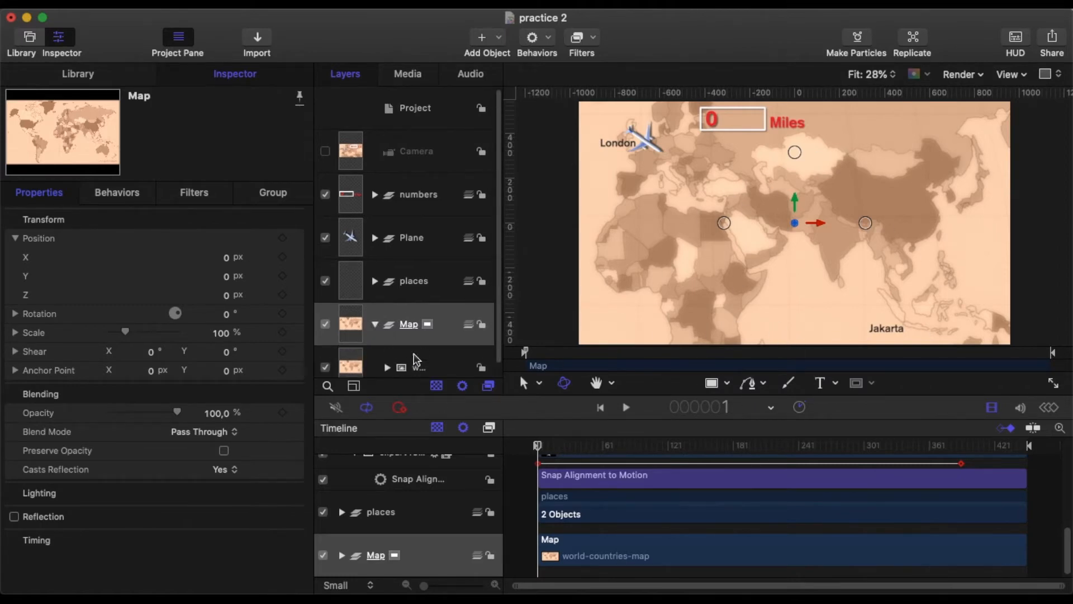
scroll(416, 344, "down", 1)
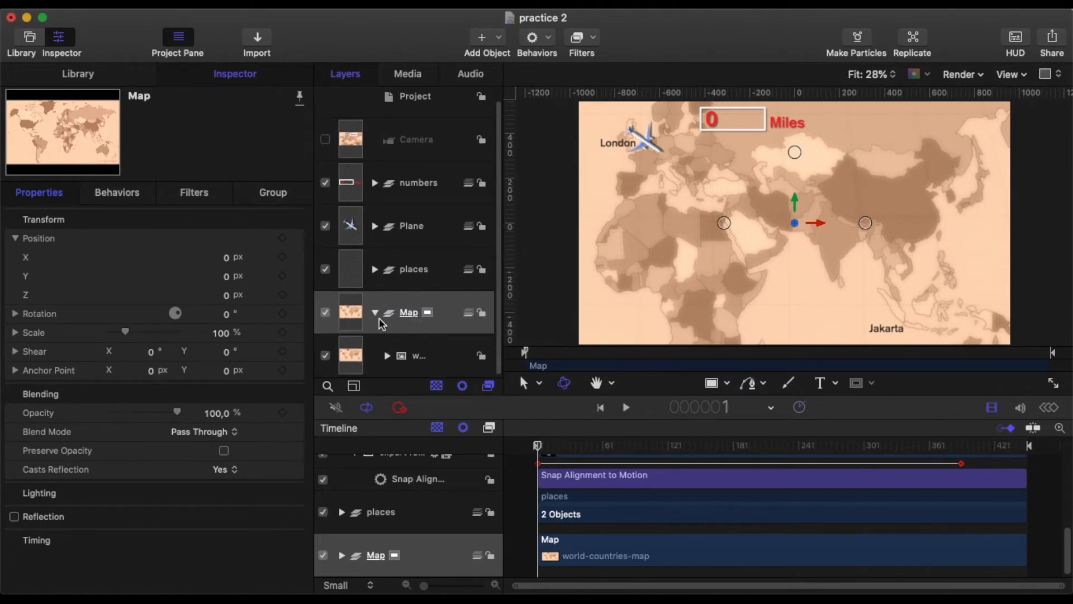
left_click(388, 355)
scroll(414, 349, "down", 4)
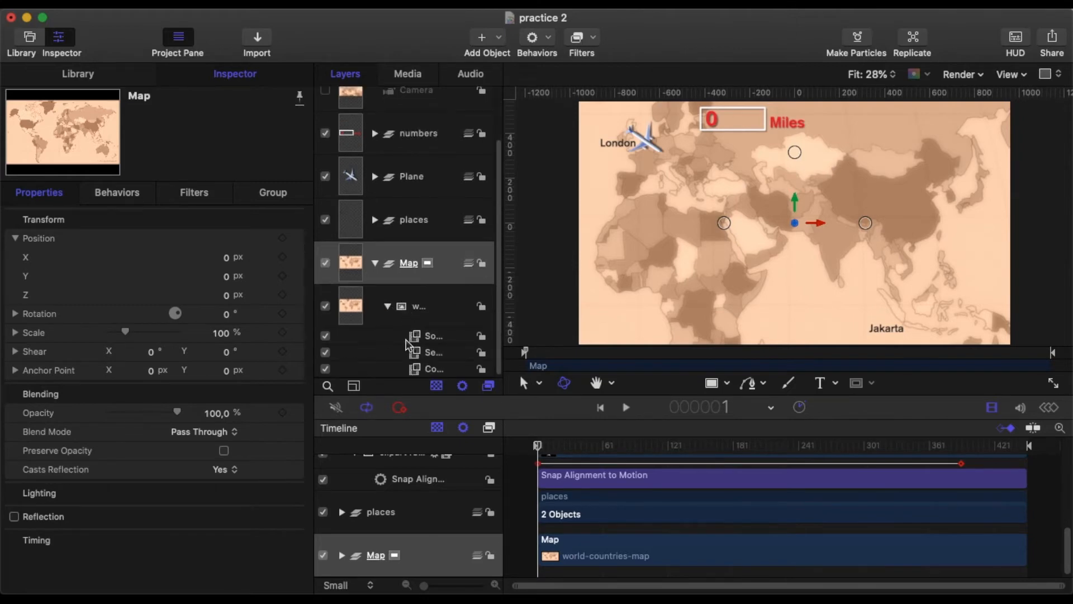
left_click(436, 338)
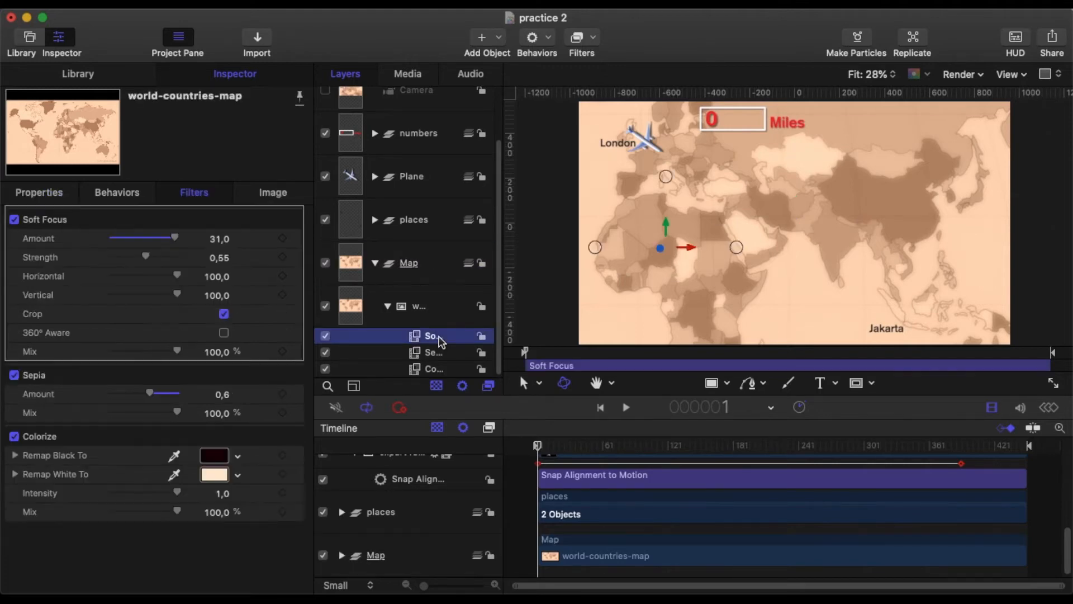
left_click(217, 239)
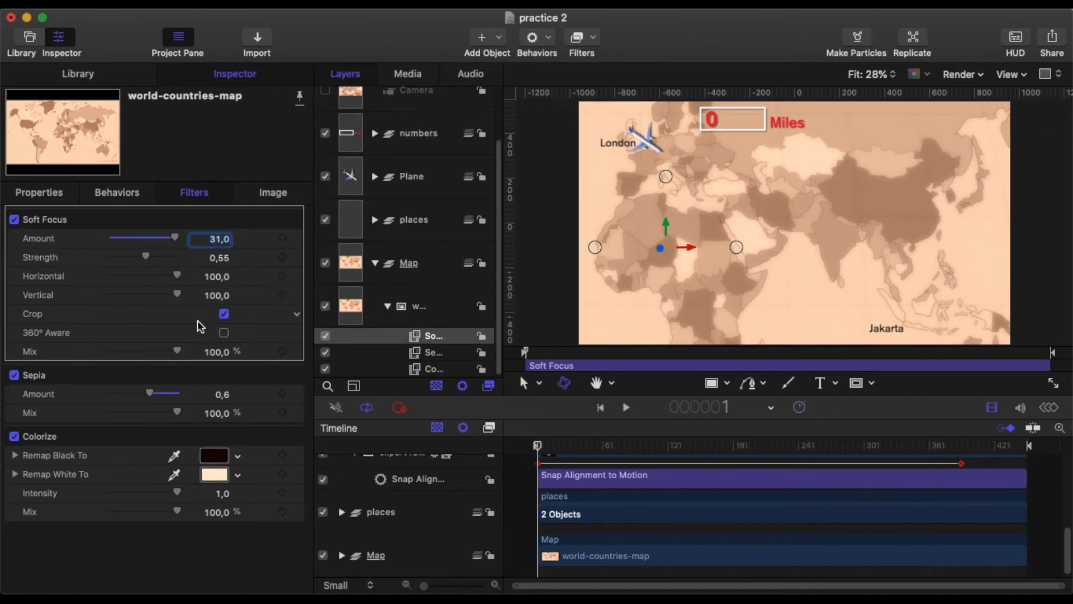
left_click(134, 374)
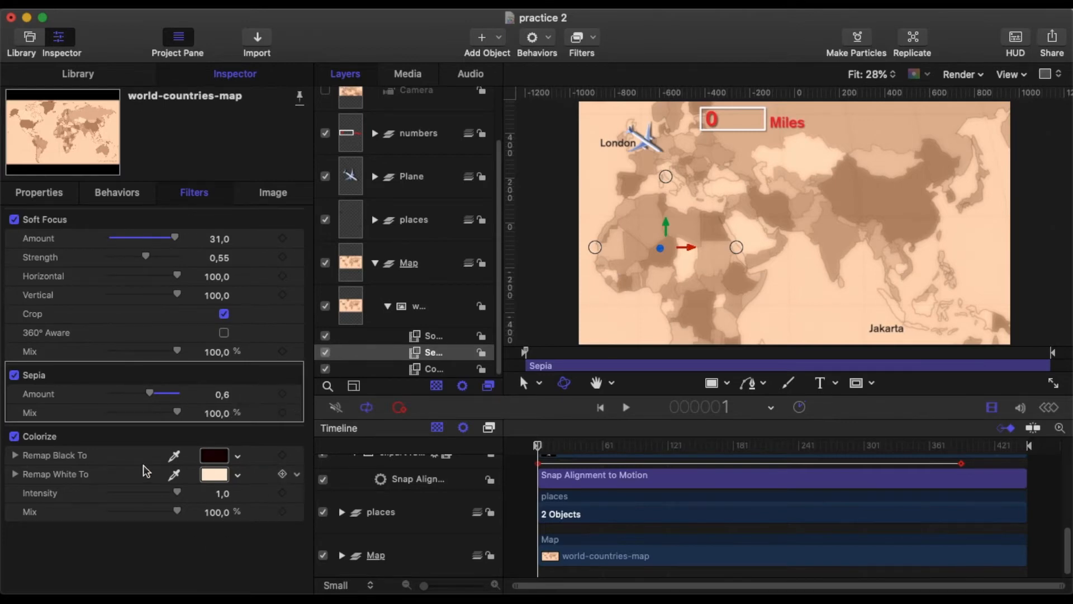
left_click(110, 443)
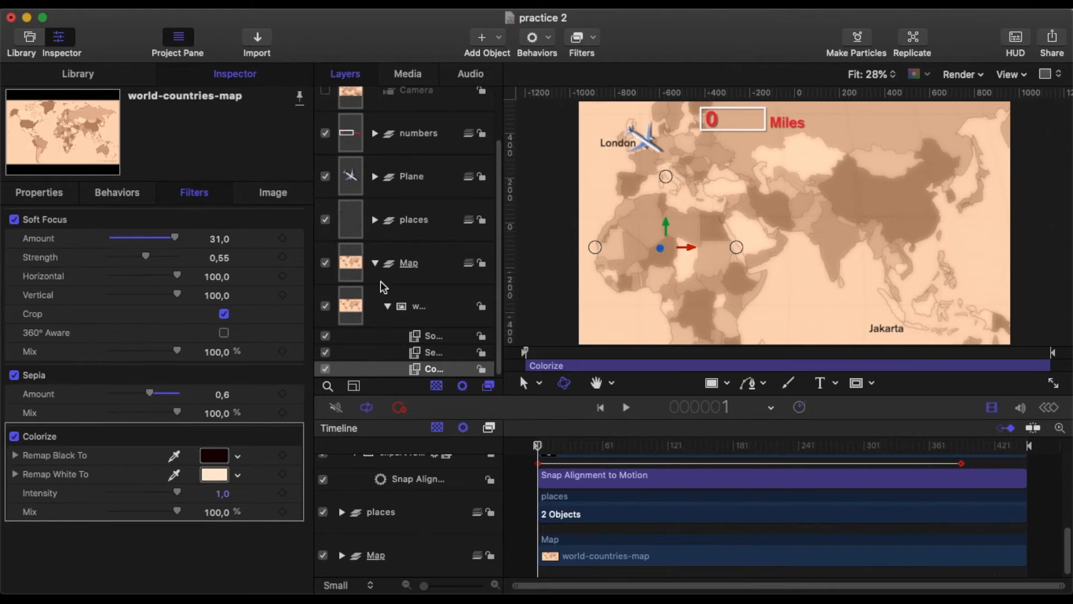
- Collapse the Map group and inspect the Jakarta text layer inside the places group
left_click(375, 263)
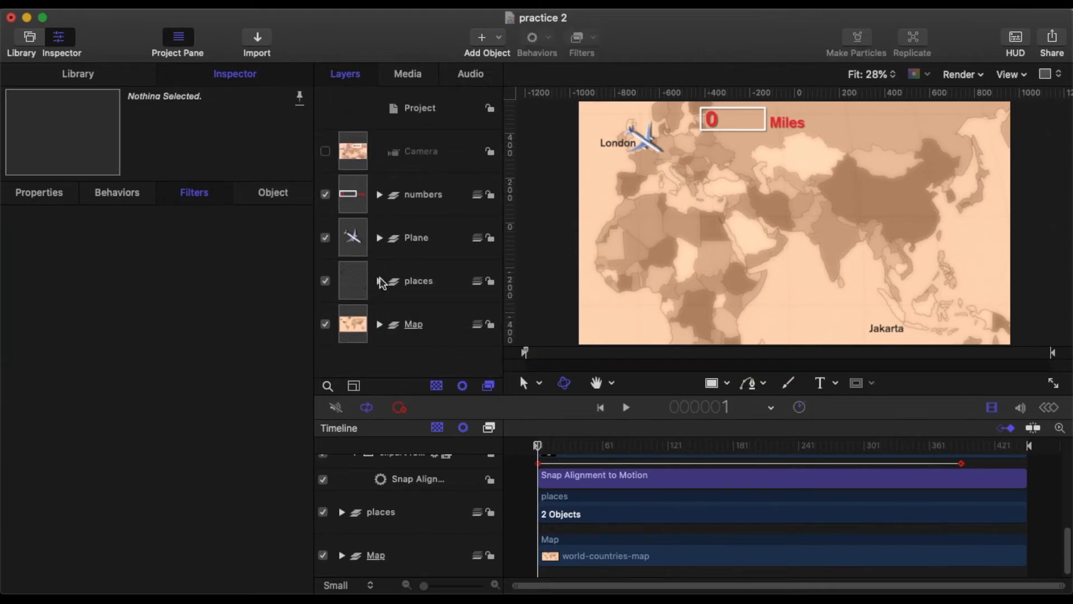
left_click(380, 281)
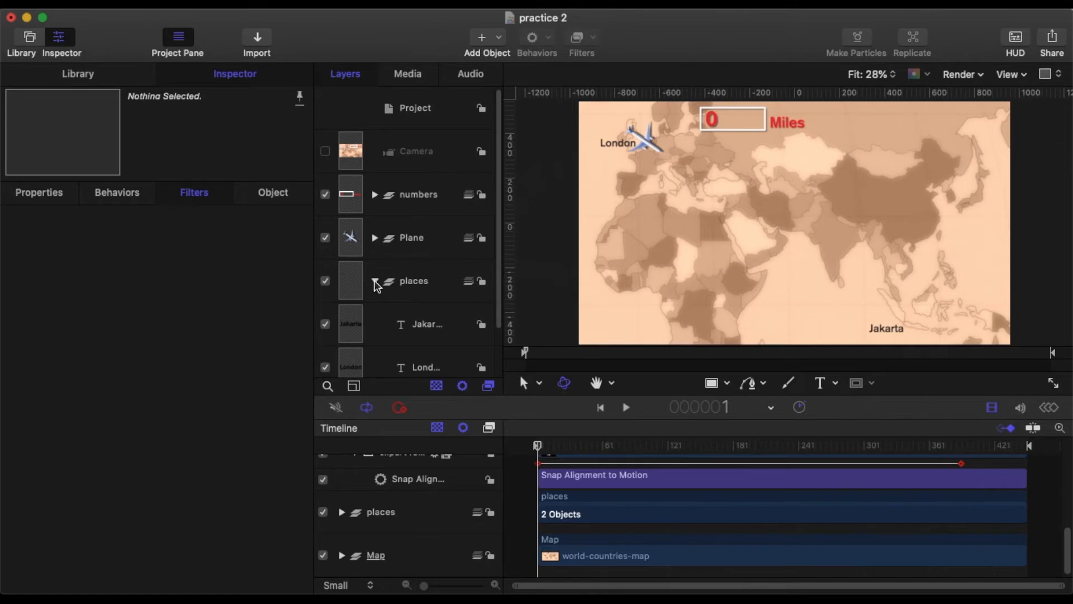
left_click(436, 331)
left_click(375, 281)
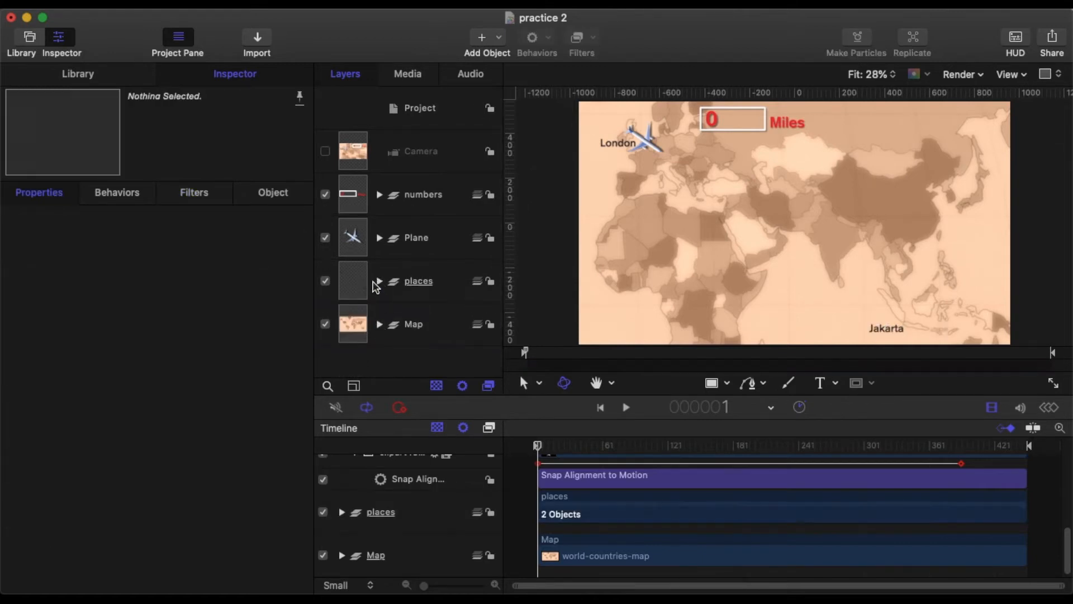
- Expand the Plane group and examine the plane clipart's Color Wheels filter and Snap Alignment to Motion behavior
left_click(379, 238)
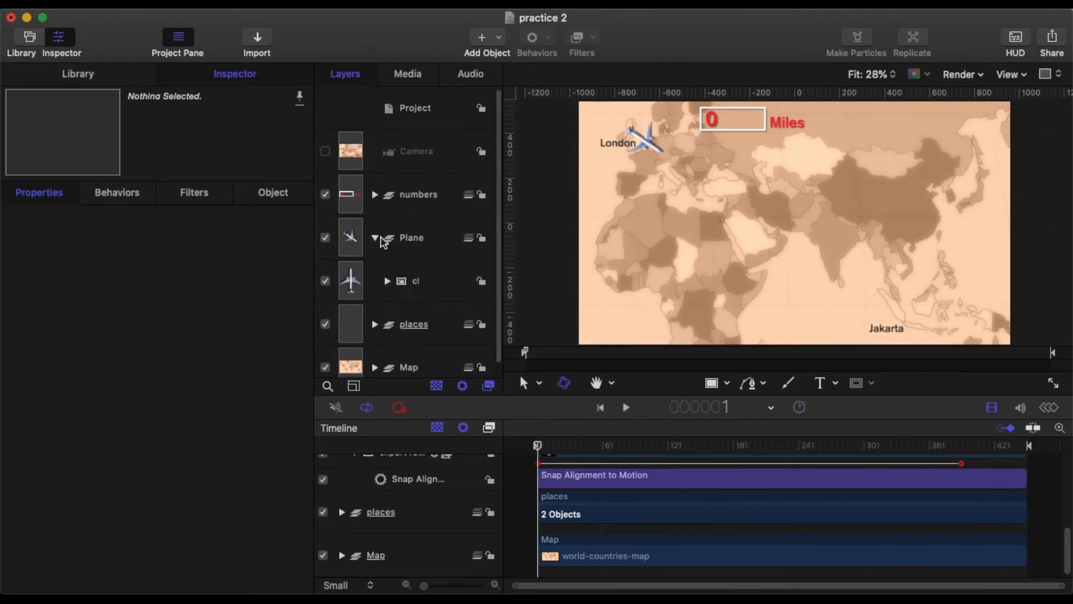
left_click(387, 281)
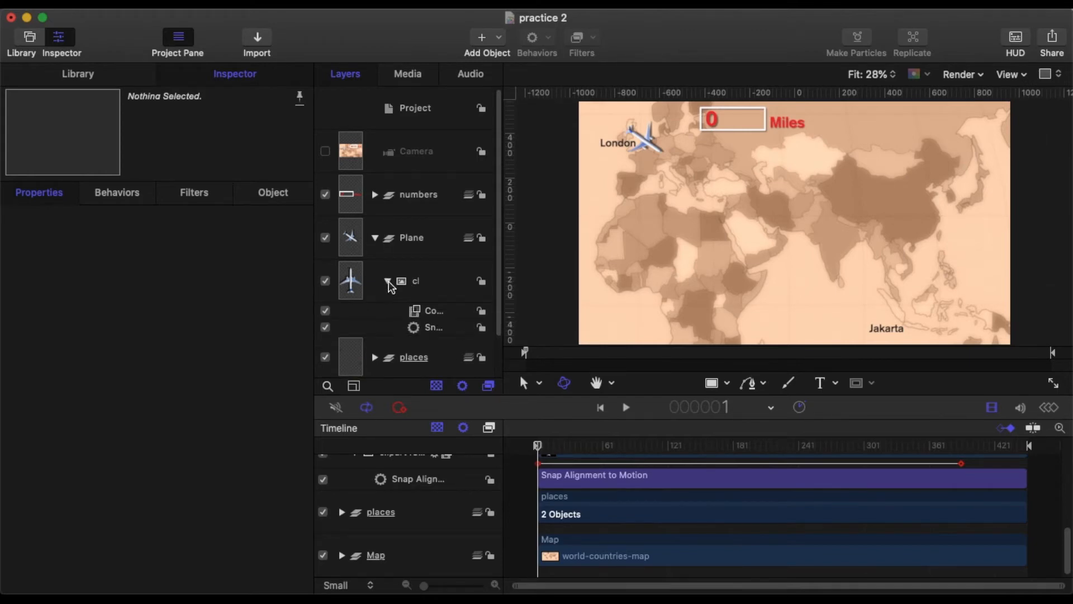
left_click(438, 314)
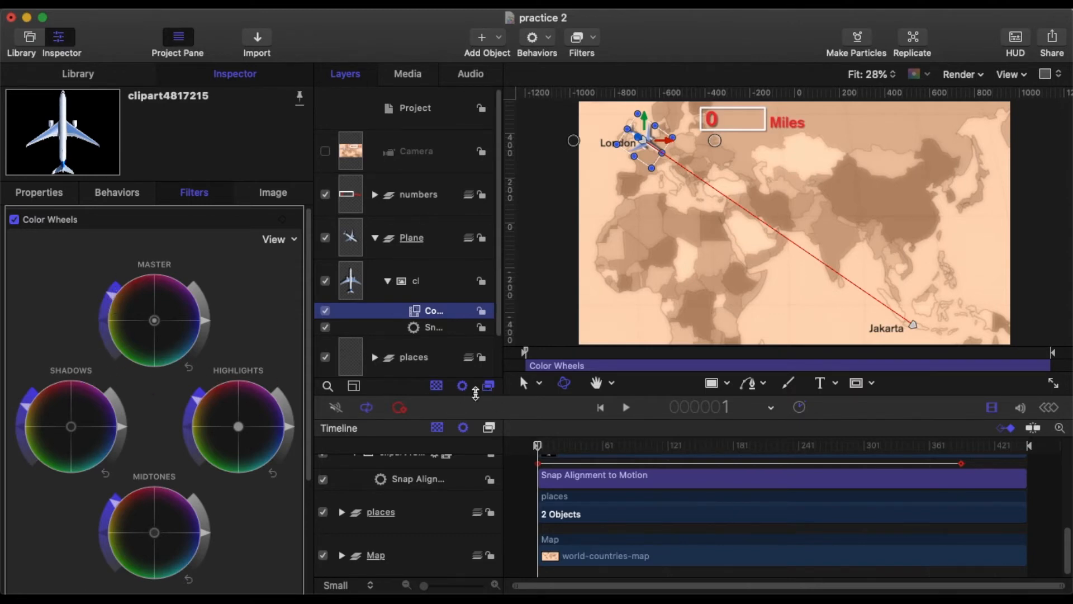
left_click(431, 330)
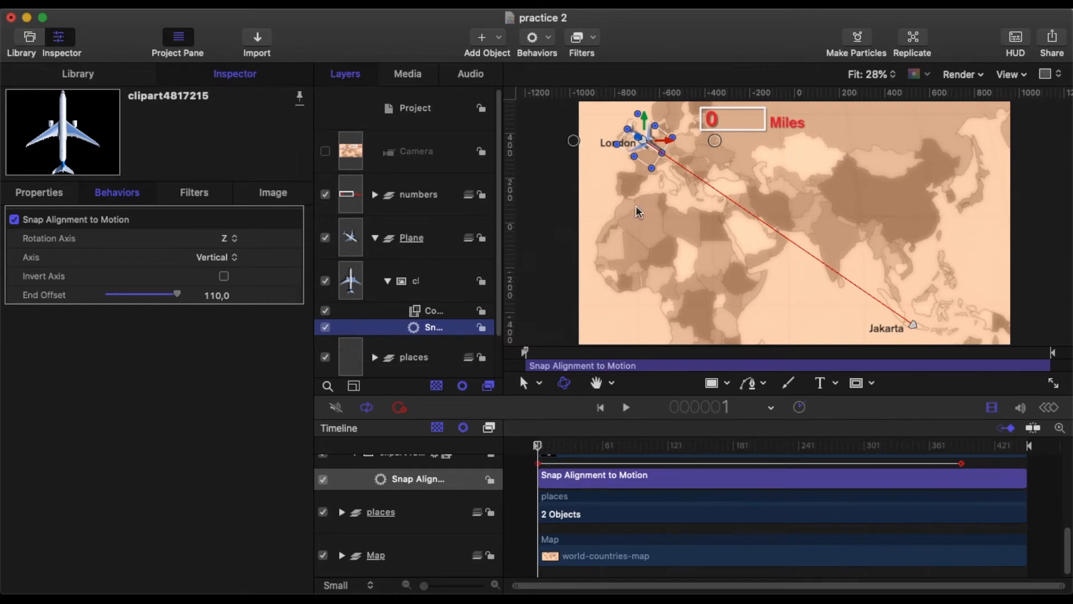
- Review the plane's position keyframes at frames 1 and 390 and its Snap Alignment behavior, and collapse the Plane group
left_click(437, 282)
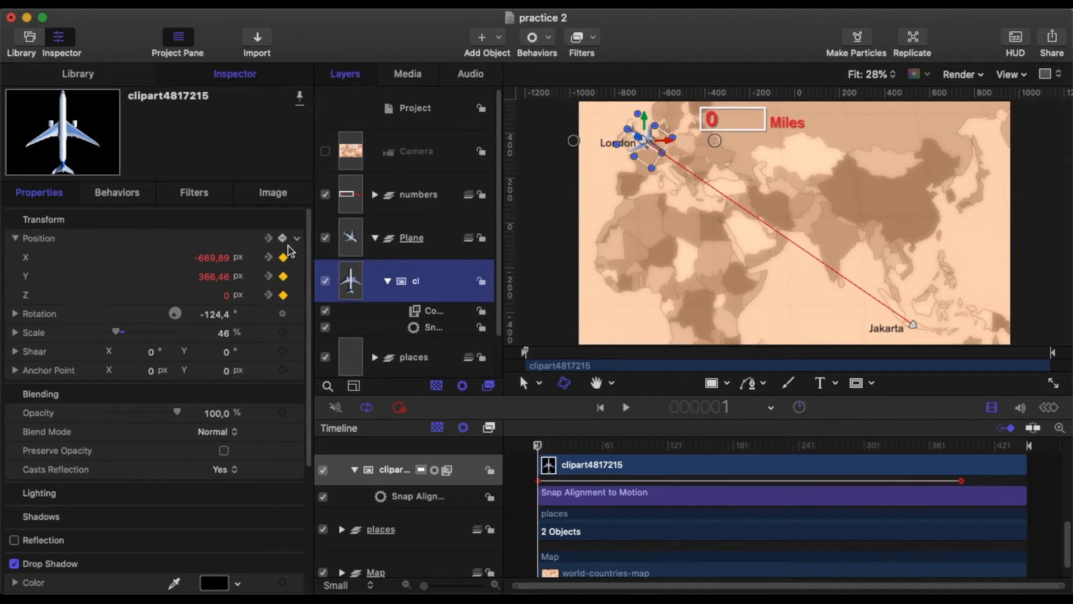
left_click_drag(541, 451, 960, 495)
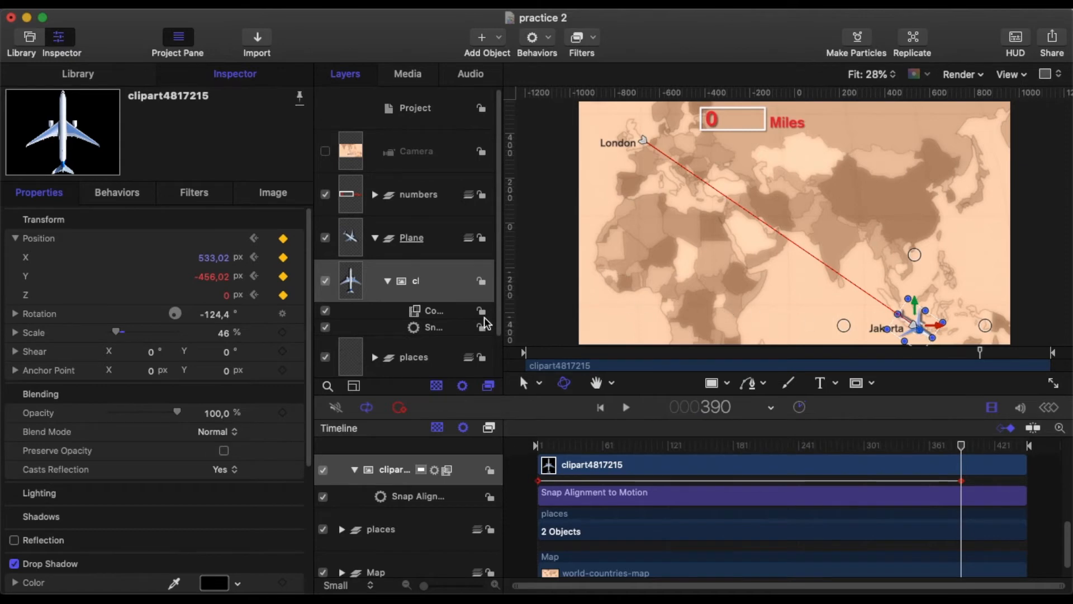
left_click(432, 330)
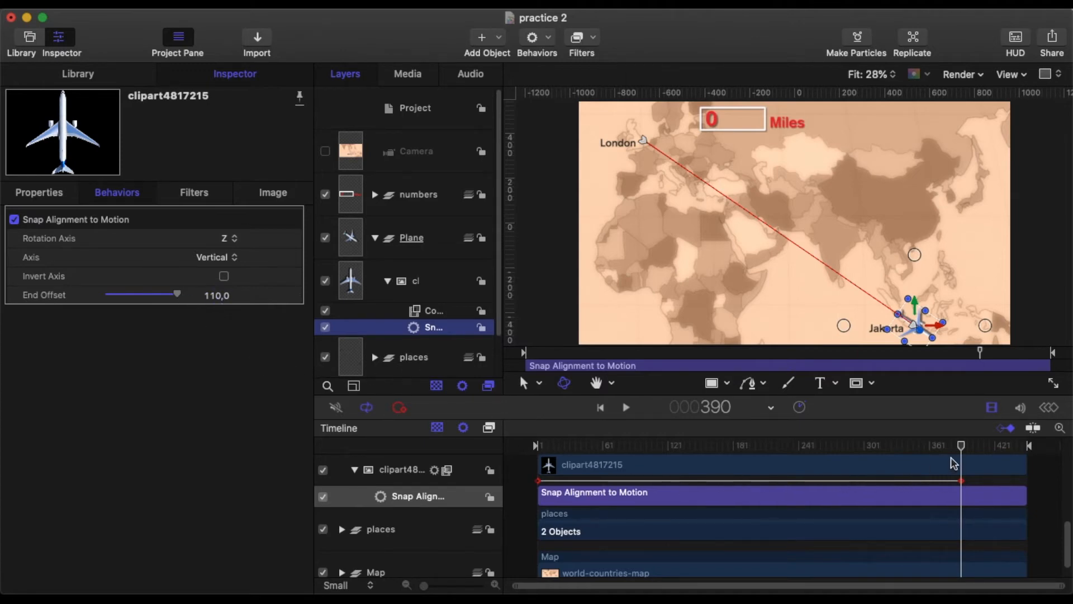
left_click_drag(962, 449, 534, 449)
left_click(388, 280)
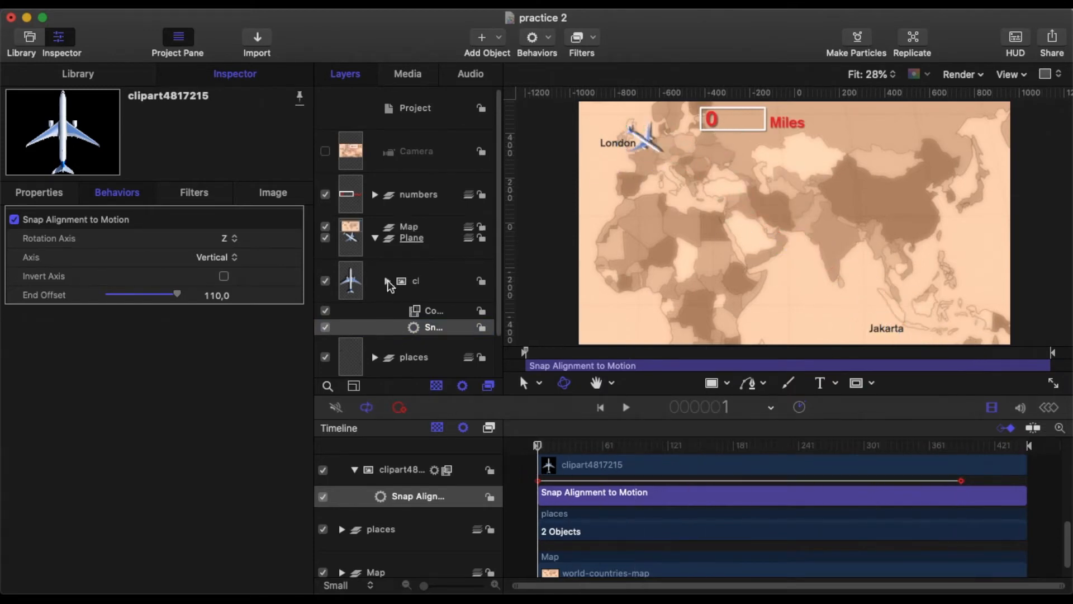
left_click(378, 238)
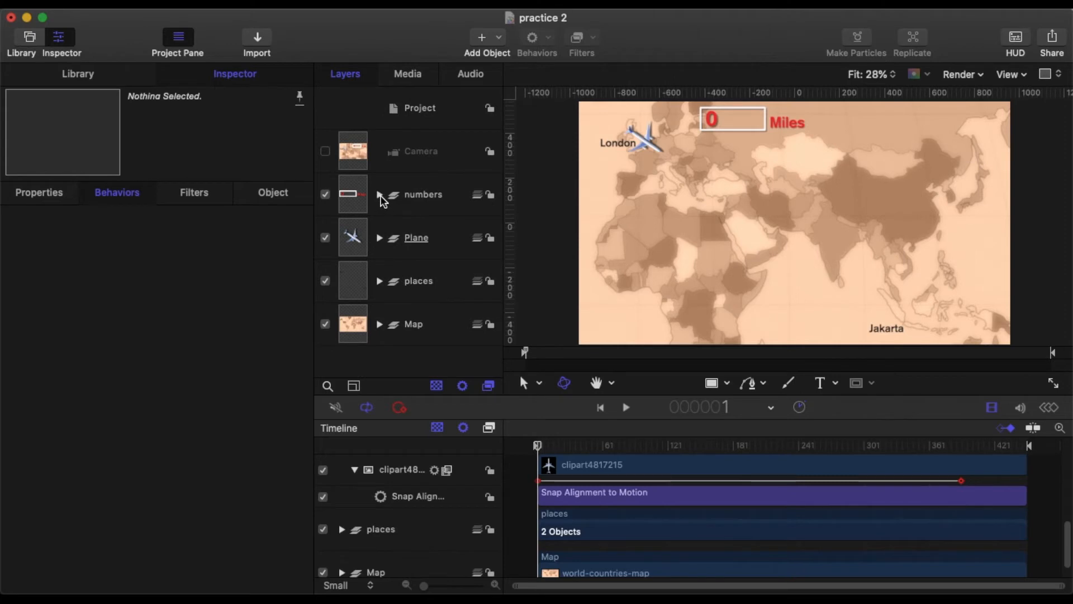
- Expand the numbers group, select the Numbers layer and locate the Text Generators category in the library
left_click(380, 195)
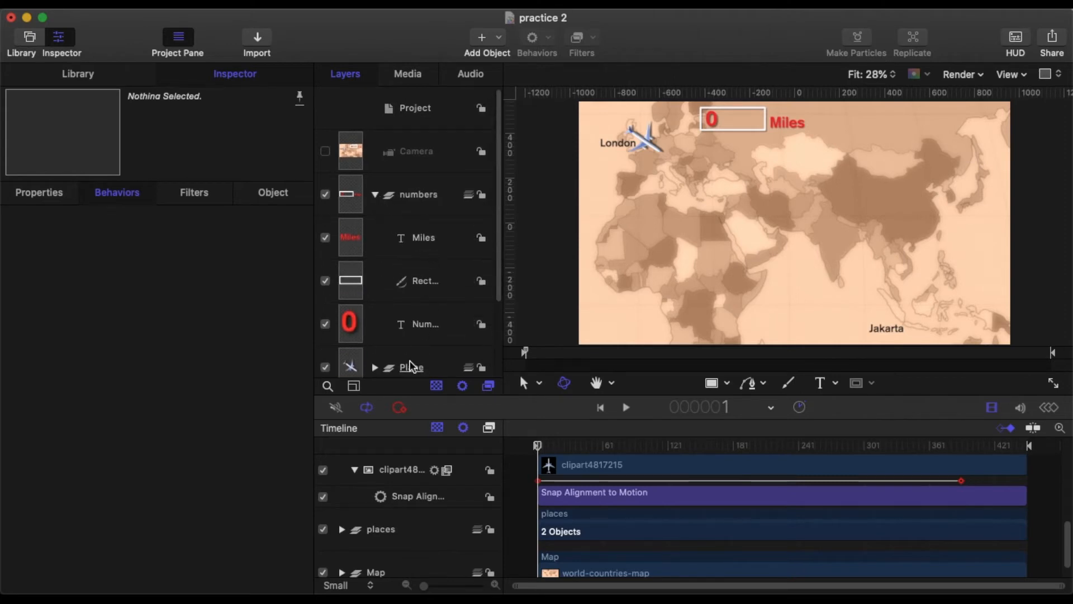
left_click(442, 331)
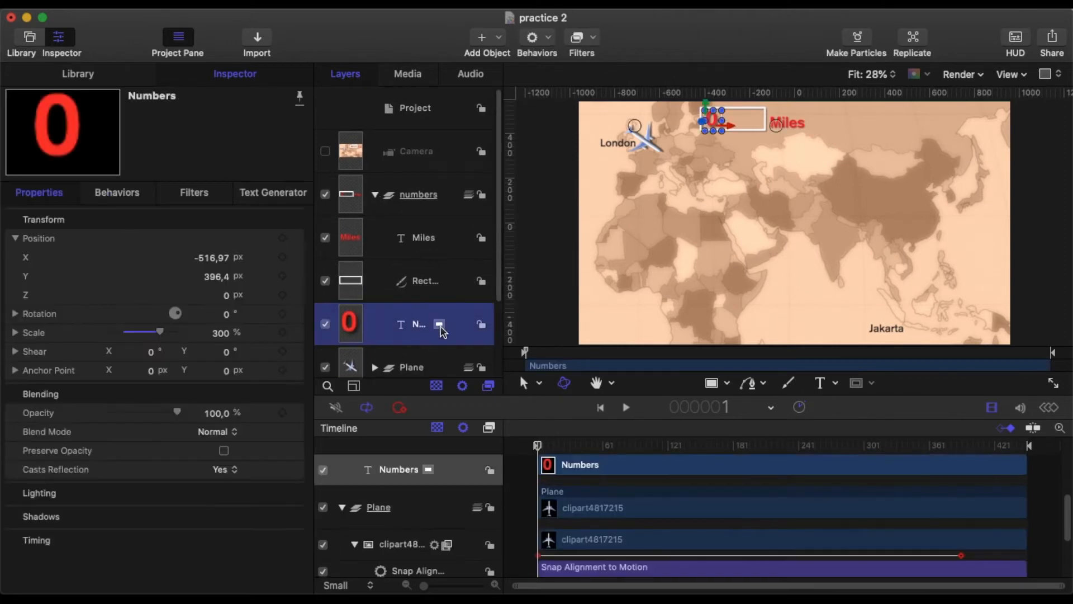
left_click(110, 82)
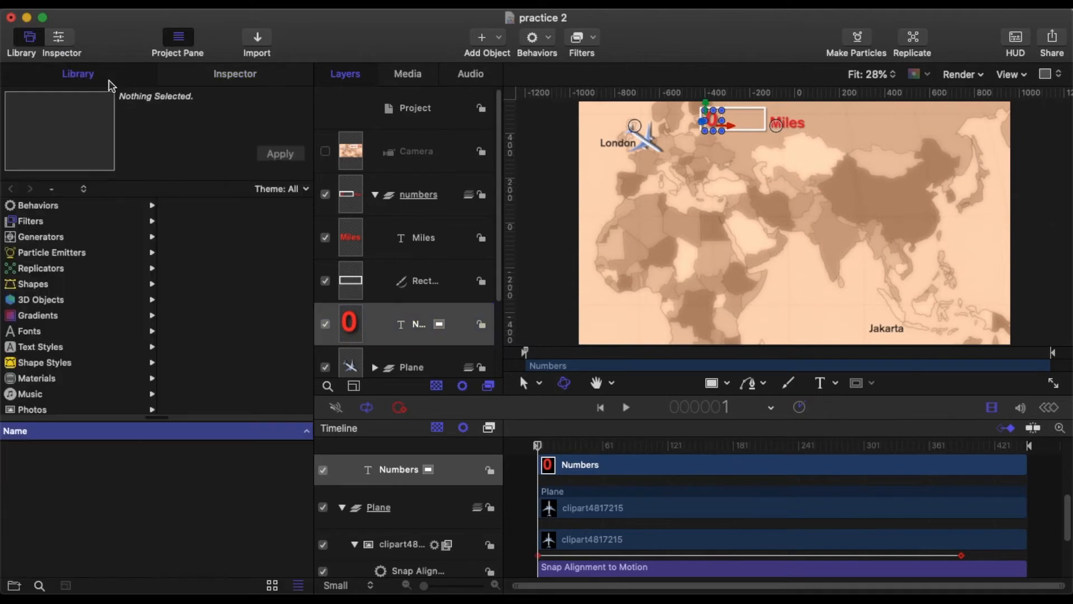
left_click(53, 239)
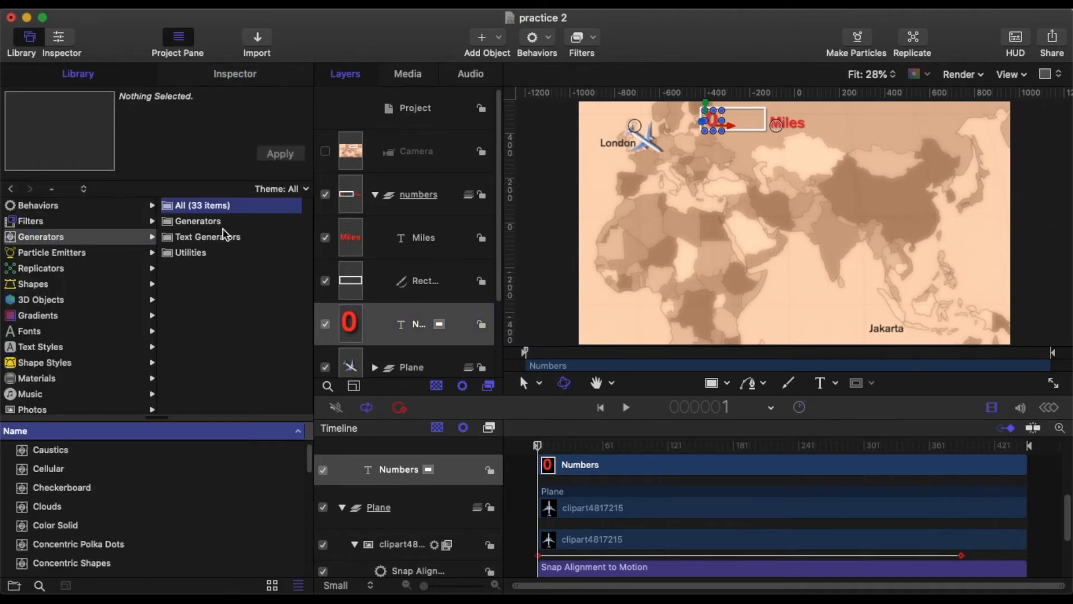
left_click(208, 237)
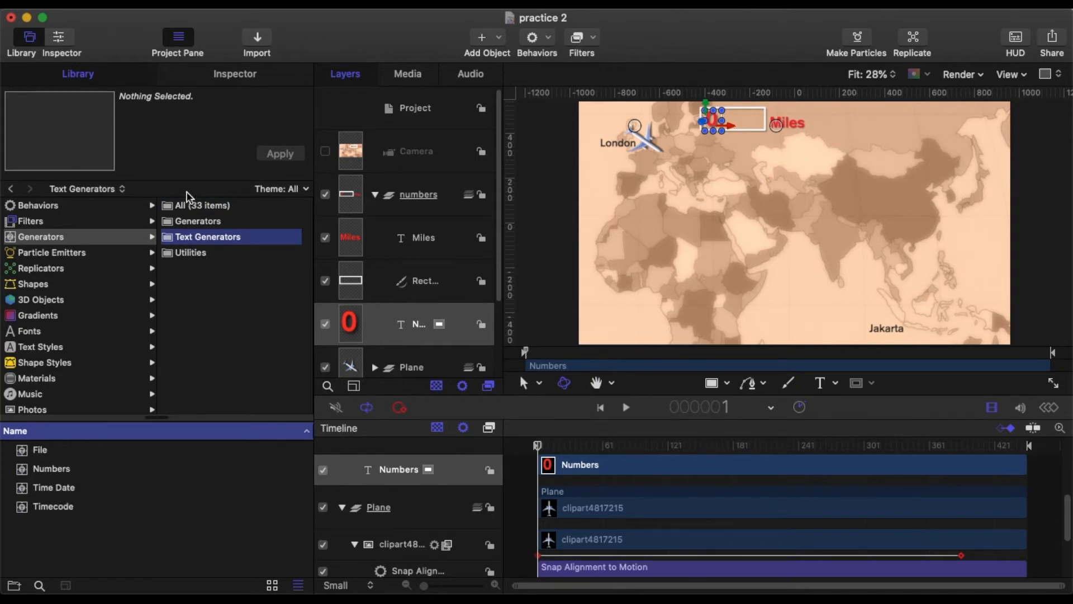
left_click(235, 76)
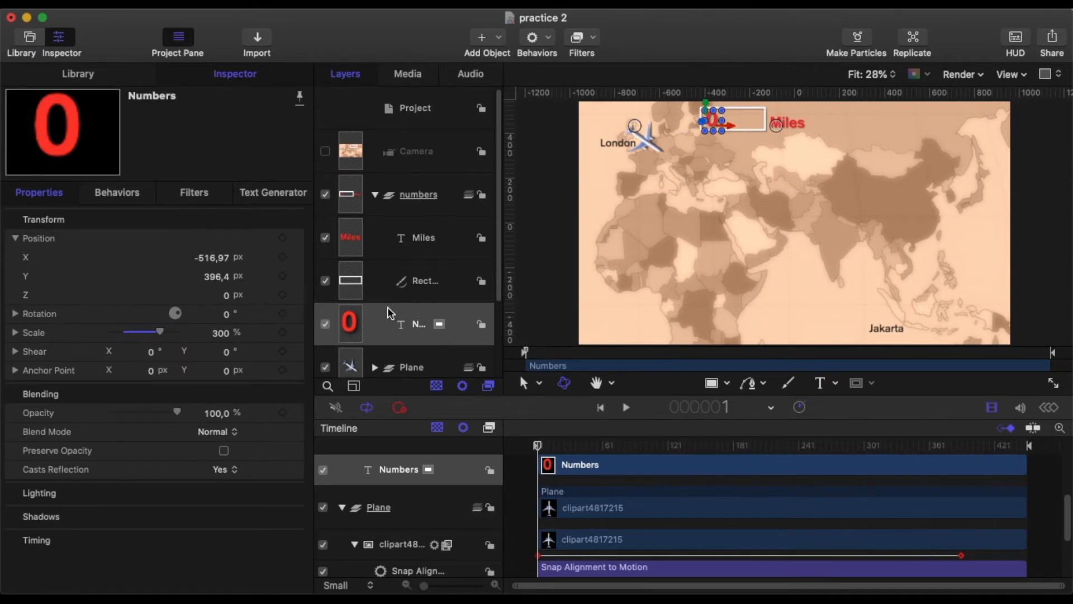
- Inspect the Numbers counter's text format, face color and drop shadow settings
left_click(427, 285)
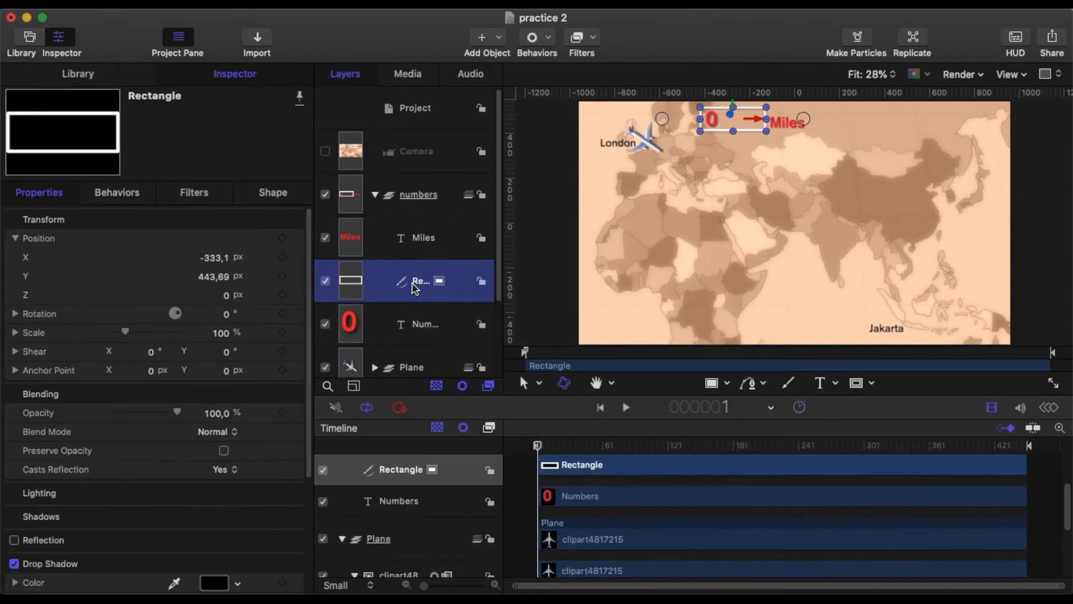
left_click(417, 331)
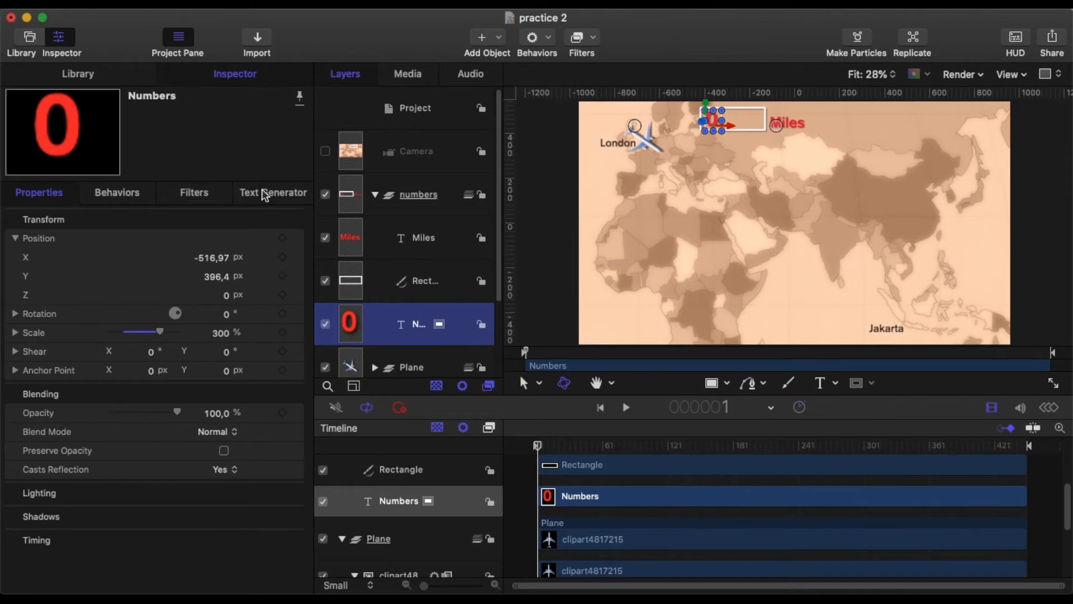
left_click(265, 195)
left_click(79, 213)
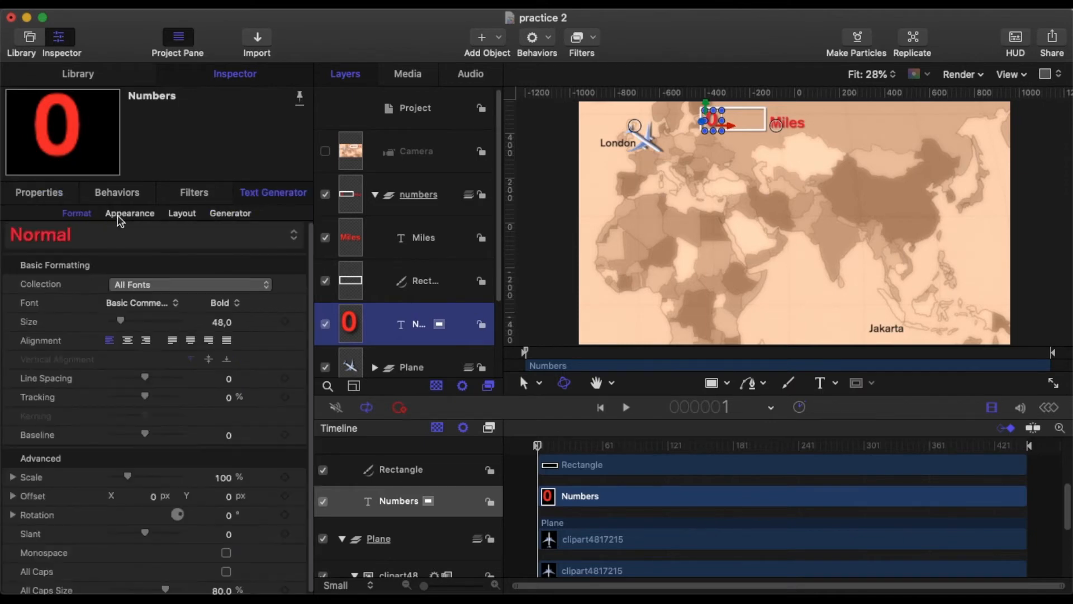
left_click(119, 218)
scroll(124, 380, "down", 2)
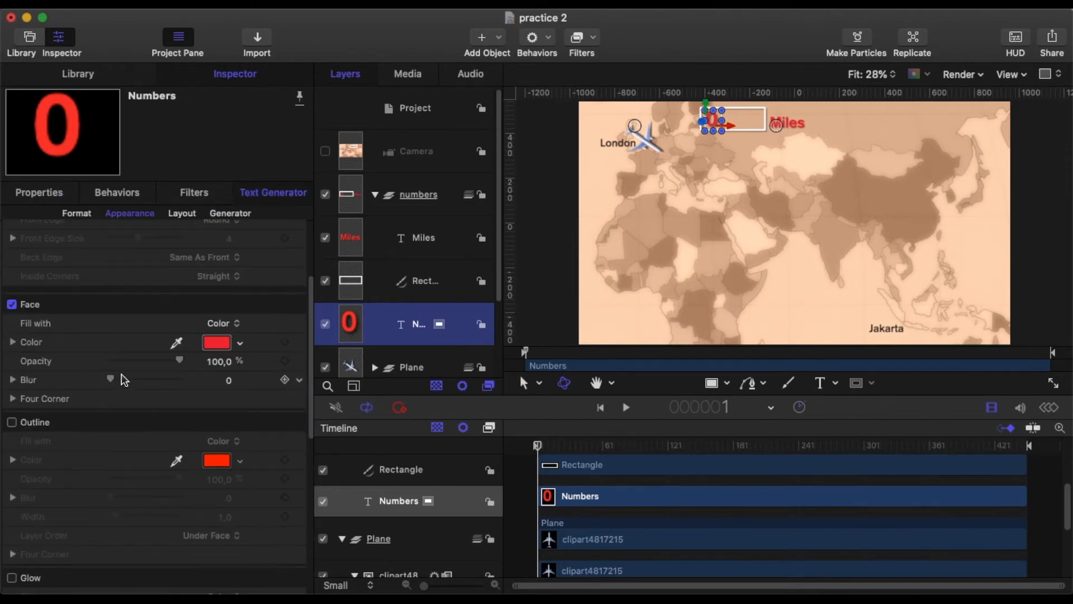
scroll(124, 380, "down", 10)
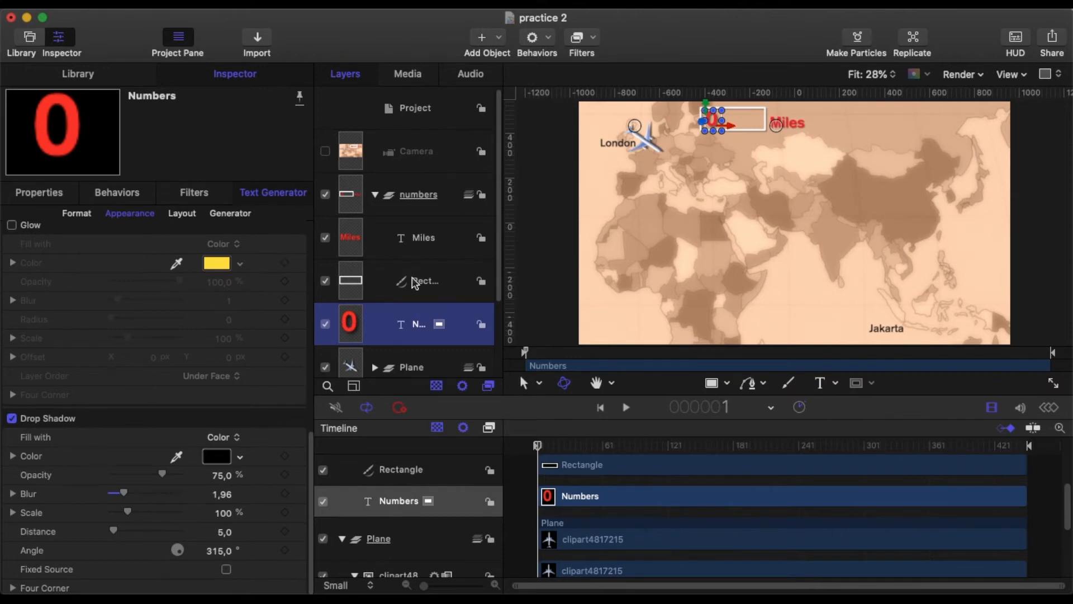
- Inspect the counter rectangle's outline and drop shadow settings
left_click(430, 289)
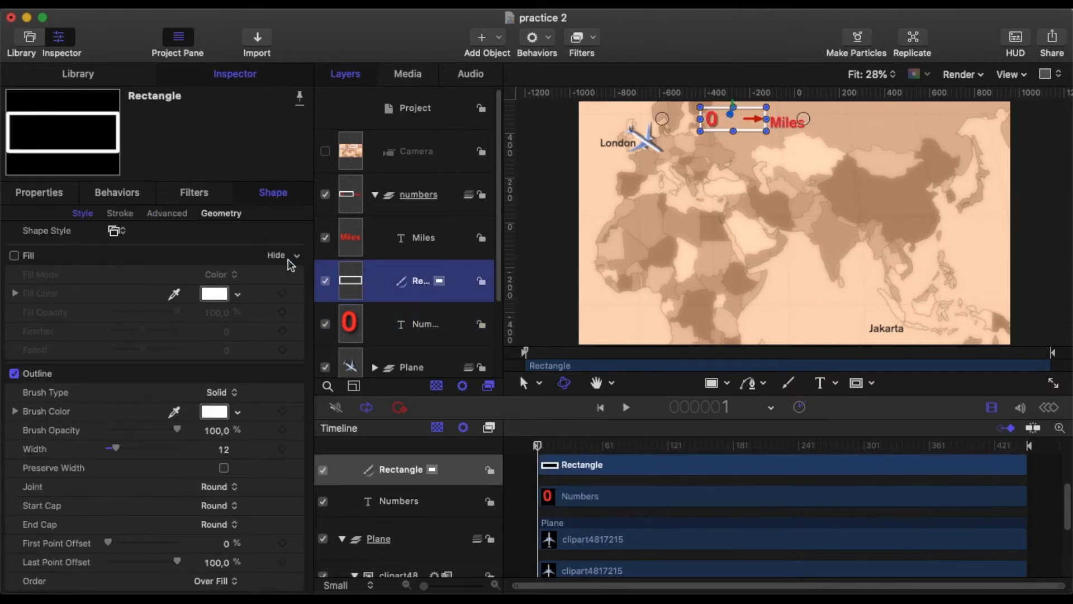
left_click(56, 195)
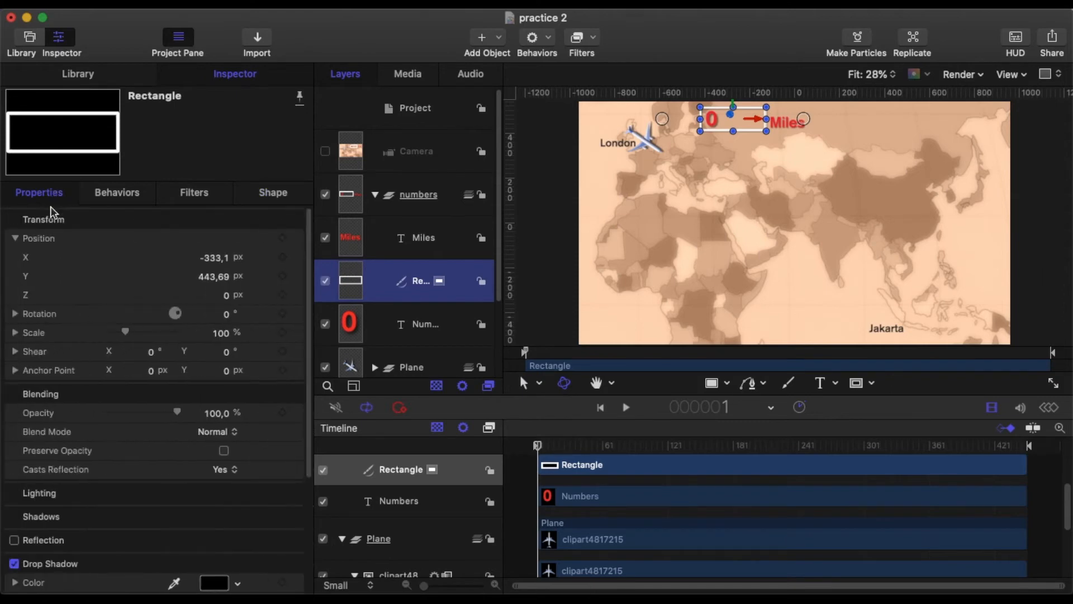
scroll(134, 386, "down", 5)
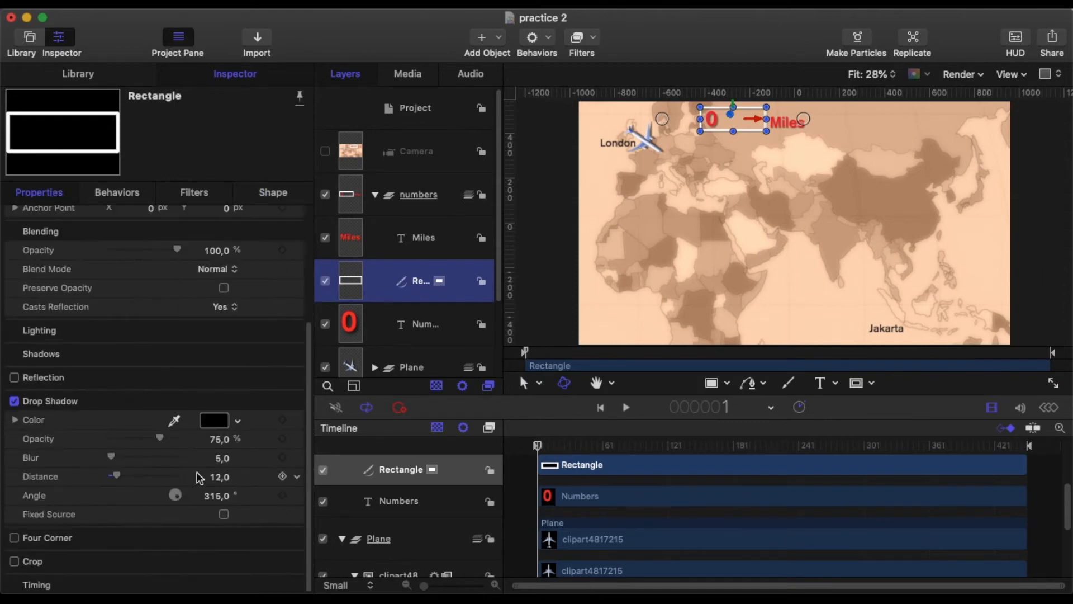
left_click(167, 500)
- Inspect the Miles text layer's position, format and drop shadow, and collapse the numbers group
left_click(441, 240)
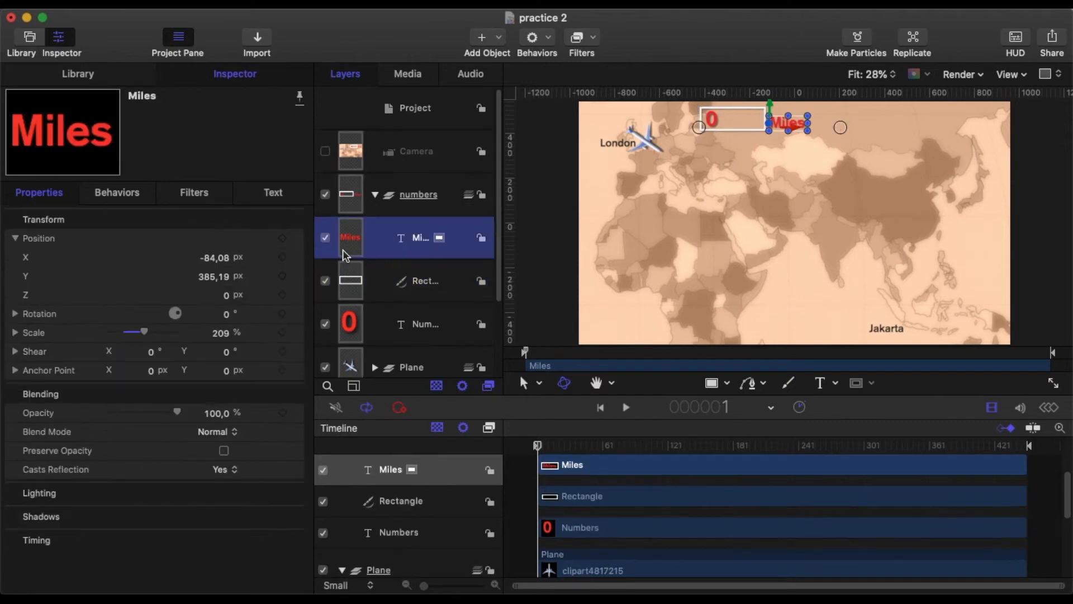
left_click(207, 260)
left_click(275, 195)
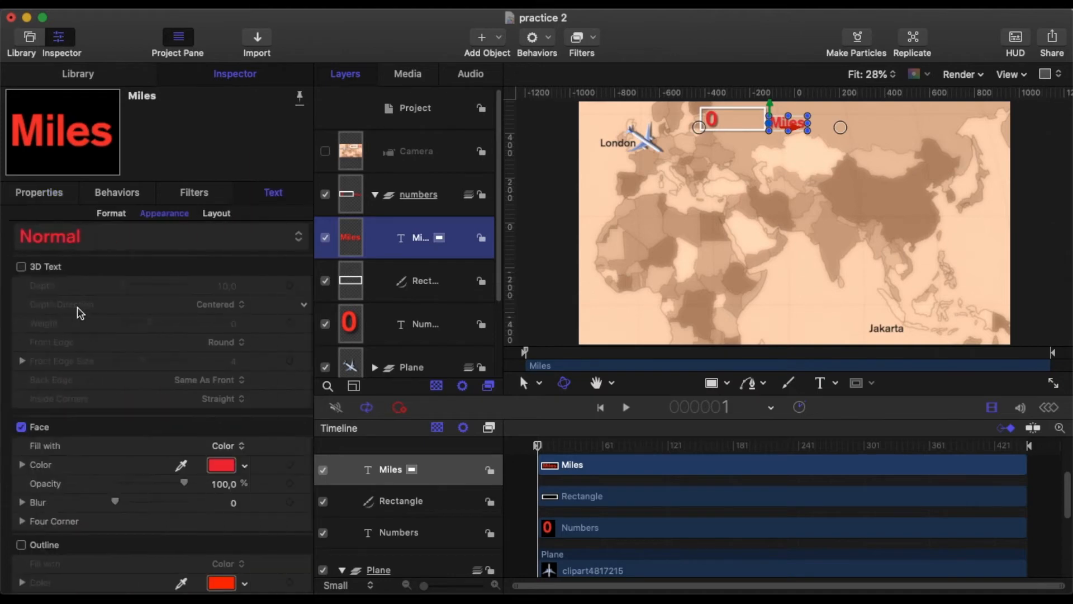
left_click(103, 214)
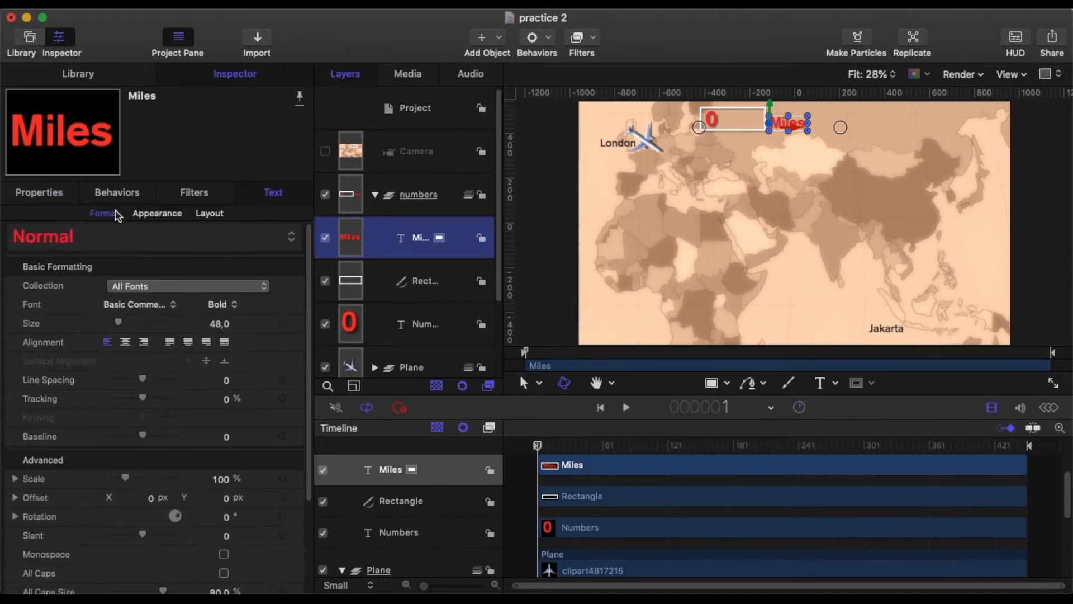
left_click(155, 214)
scroll(156, 412, "down", 10)
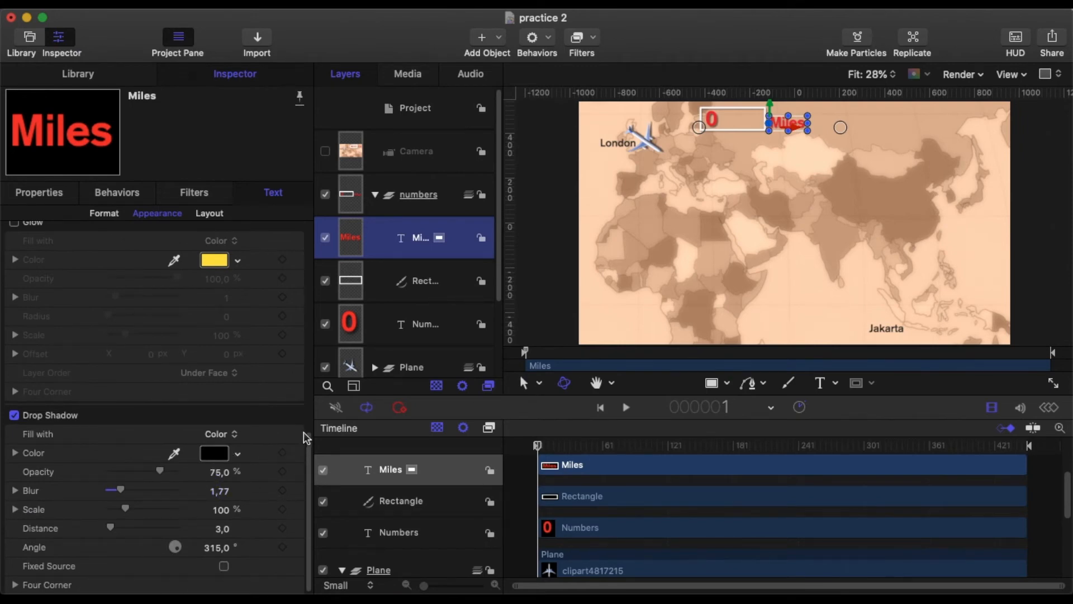
left_click(376, 195)
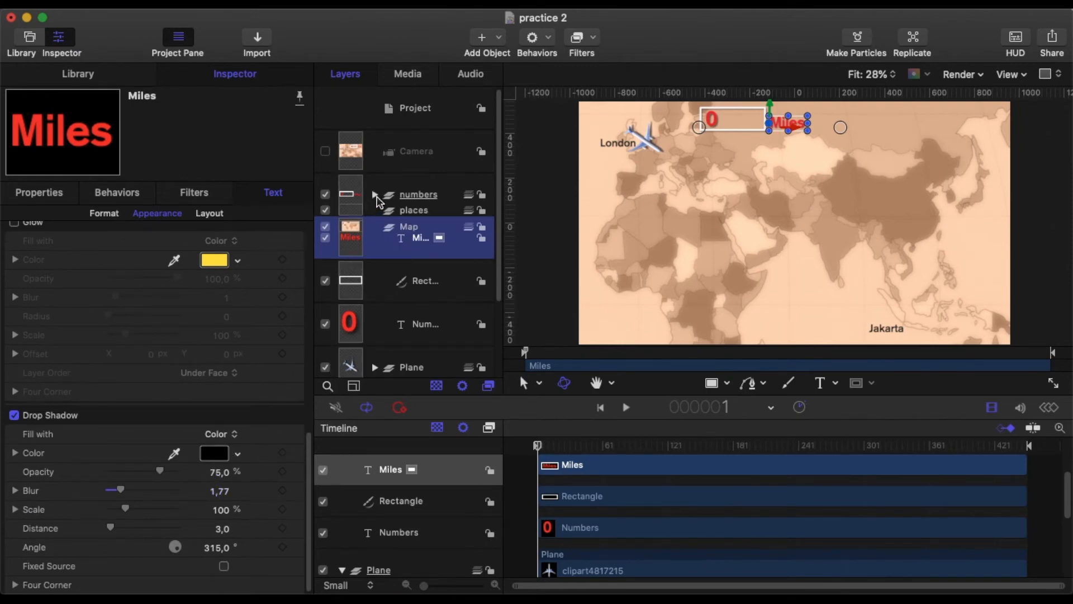
- Play back the flight animation and view the miles counter at 100% canvas zoom
left_click(626, 409)
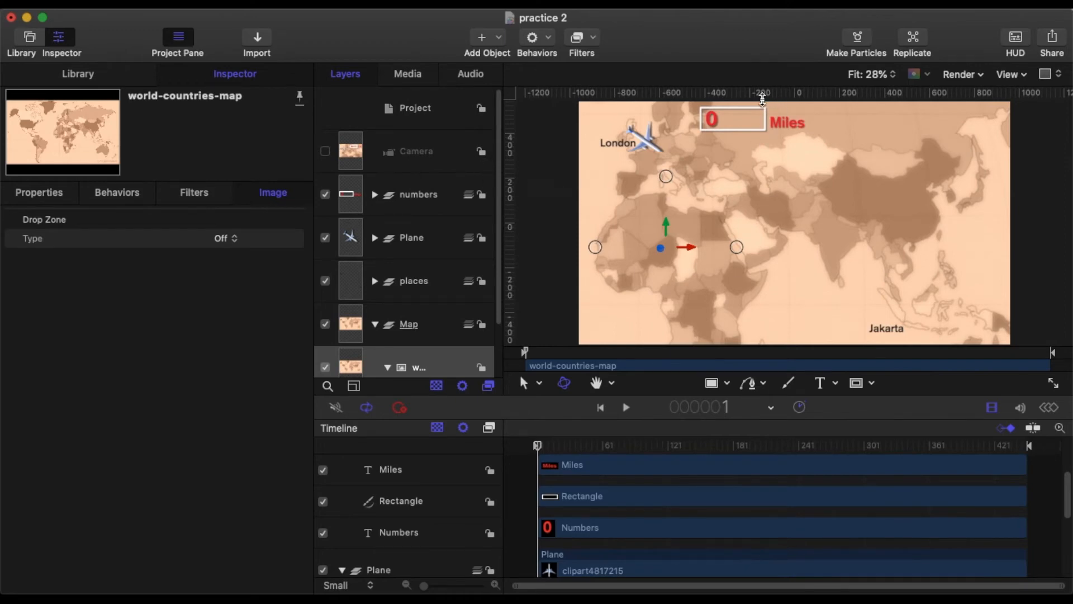
left_click(852, 83)
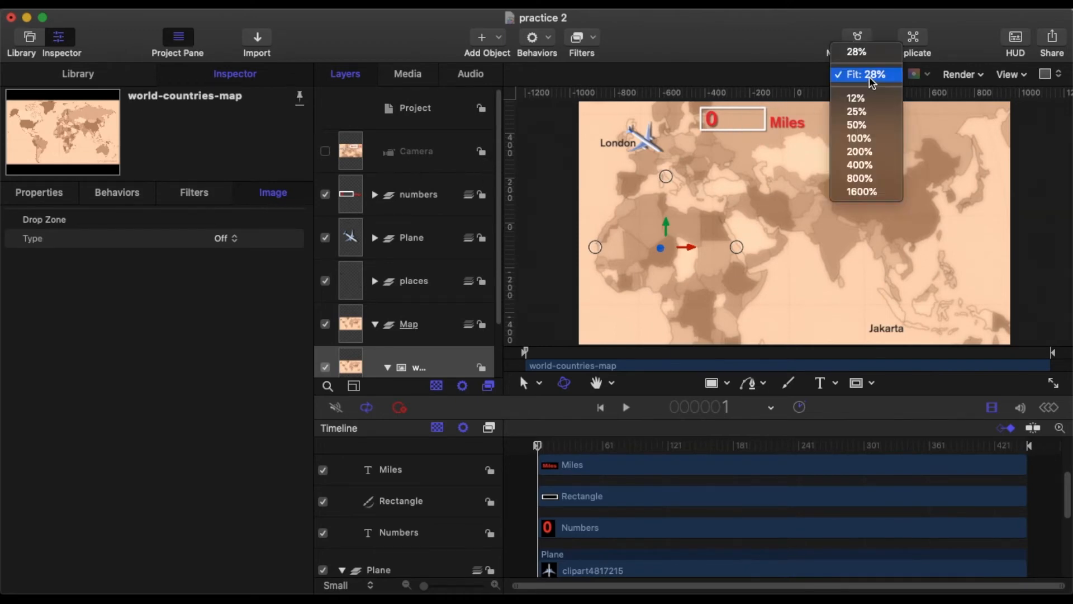
left_click(859, 138)
scroll(864, 140, "up", 3)
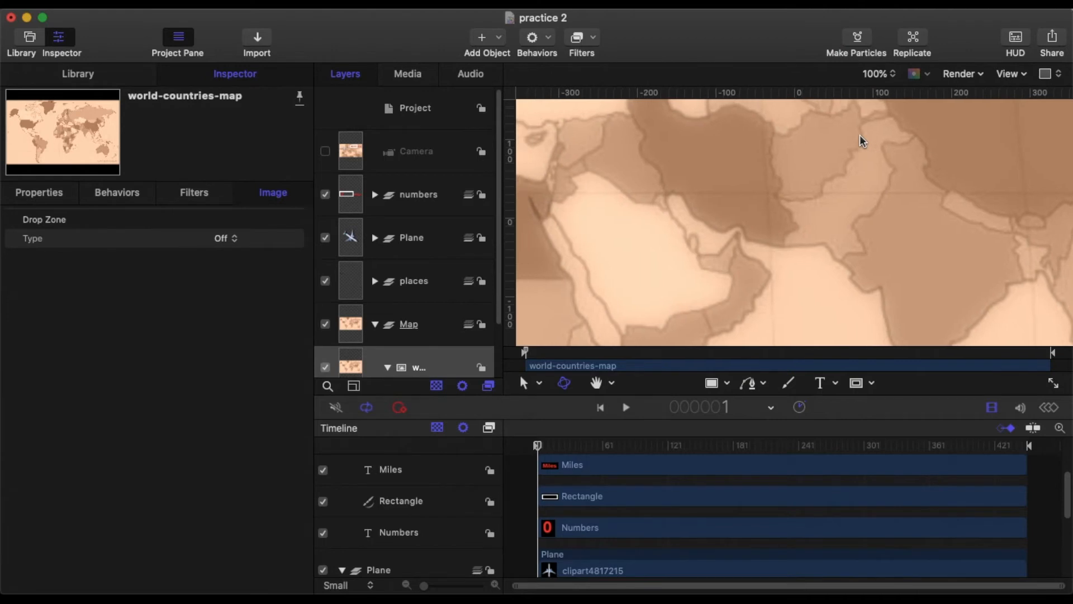
scroll(863, 141, "up", 5)
scroll(863, 141, "left", 5)
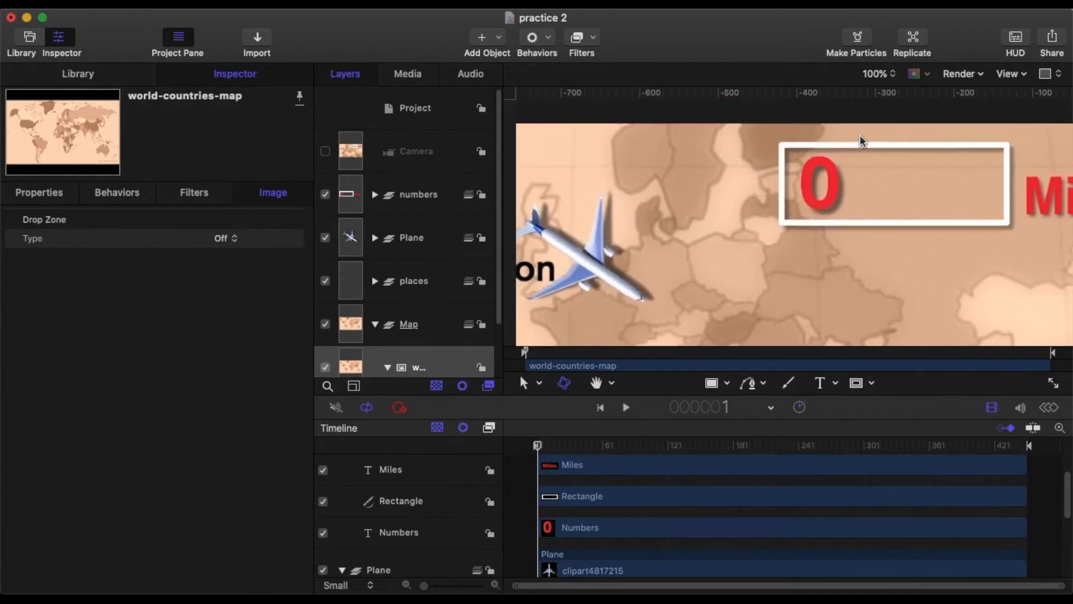
scroll(863, 141, "right", 1)
scroll(863, 141, "up", 1)
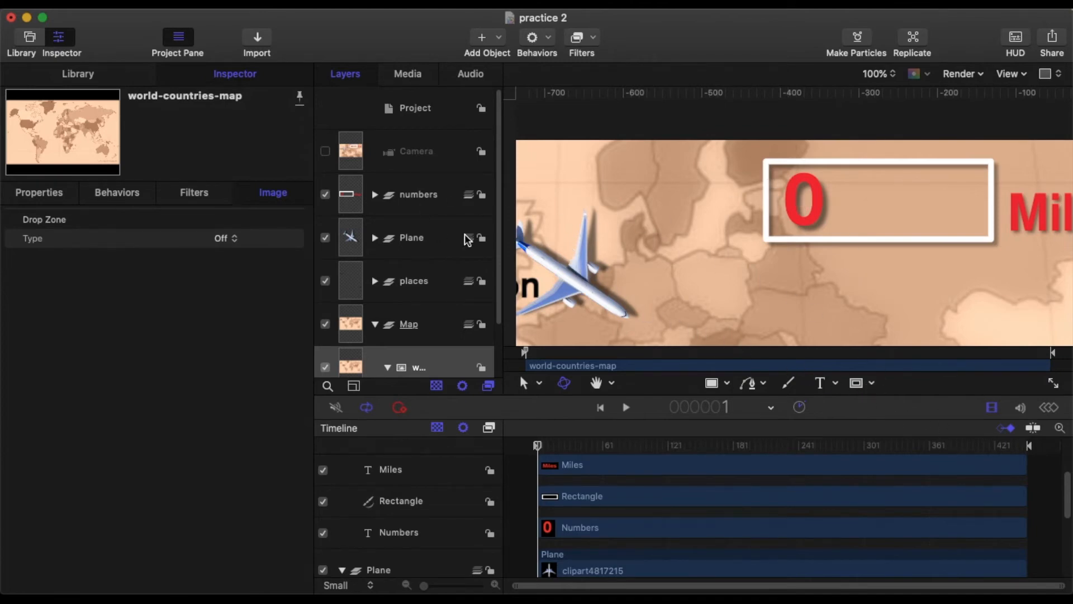
- Inspect the Numbers layer's generator settings with Animate on, and turn Animate back off
left_click(382, 195)
left_click(373, 196)
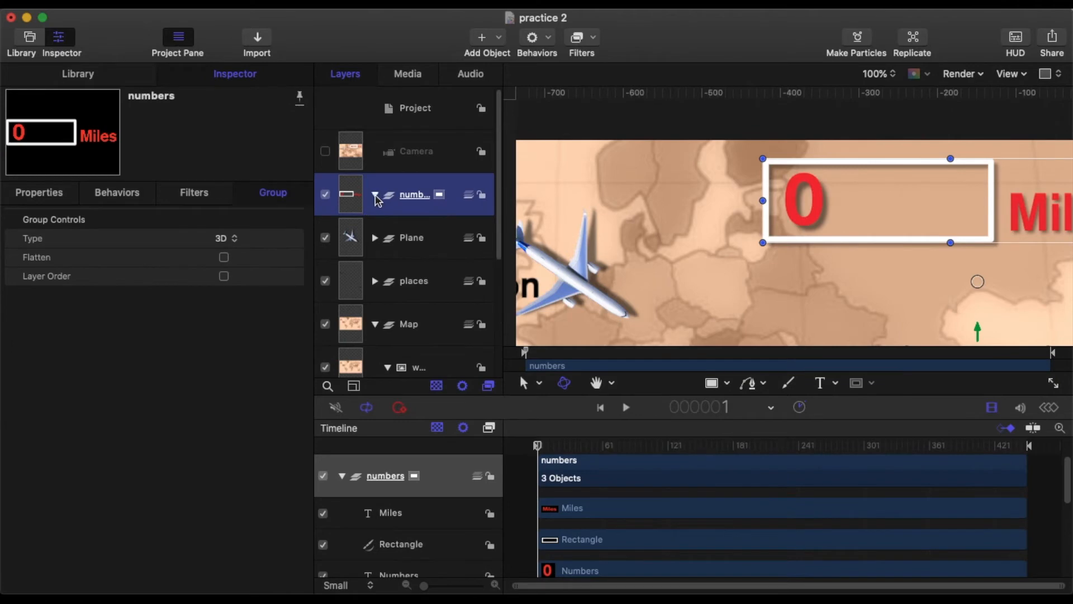
left_click(426, 331)
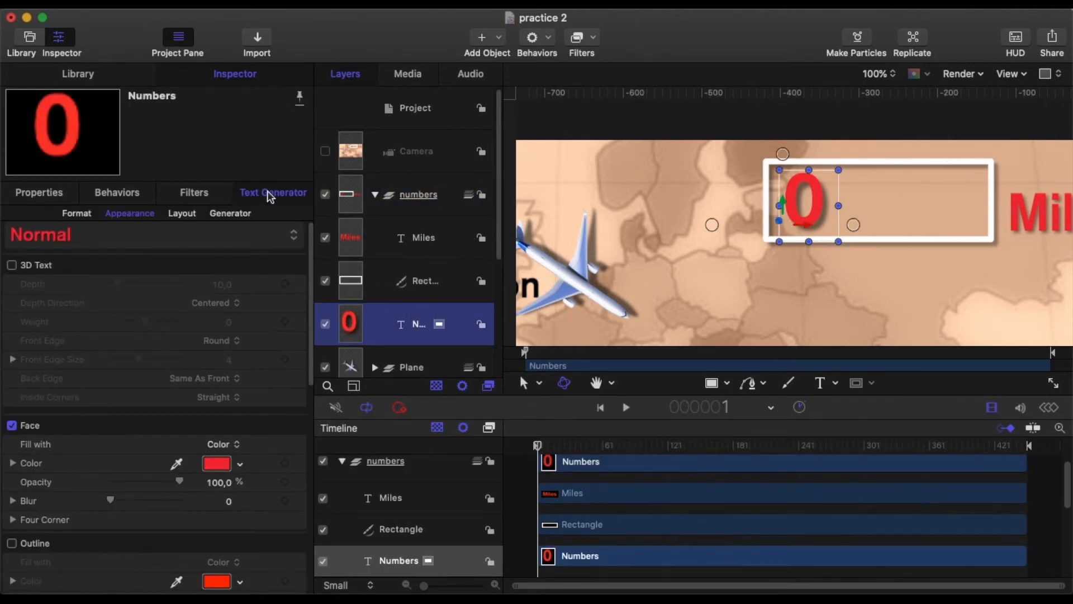
left_click(242, 212)
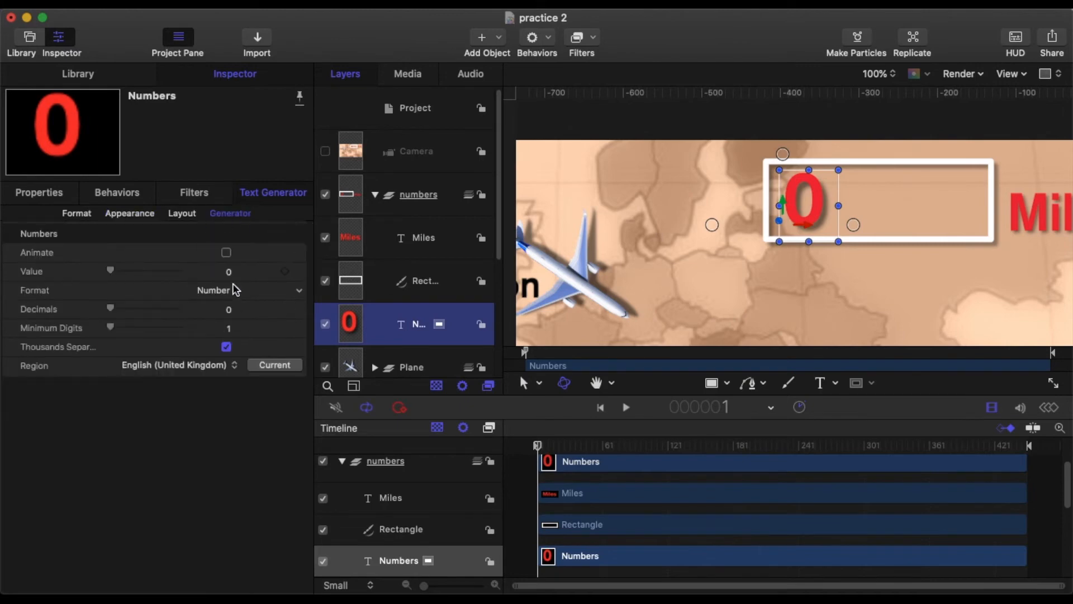
left_click(226, 252)
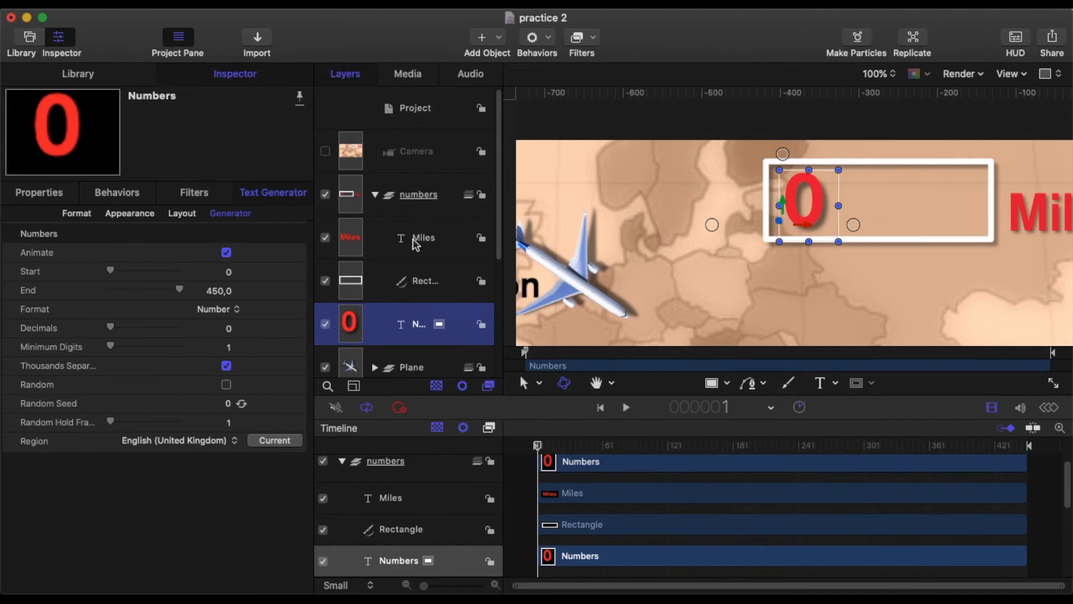
left_click(226, 252)
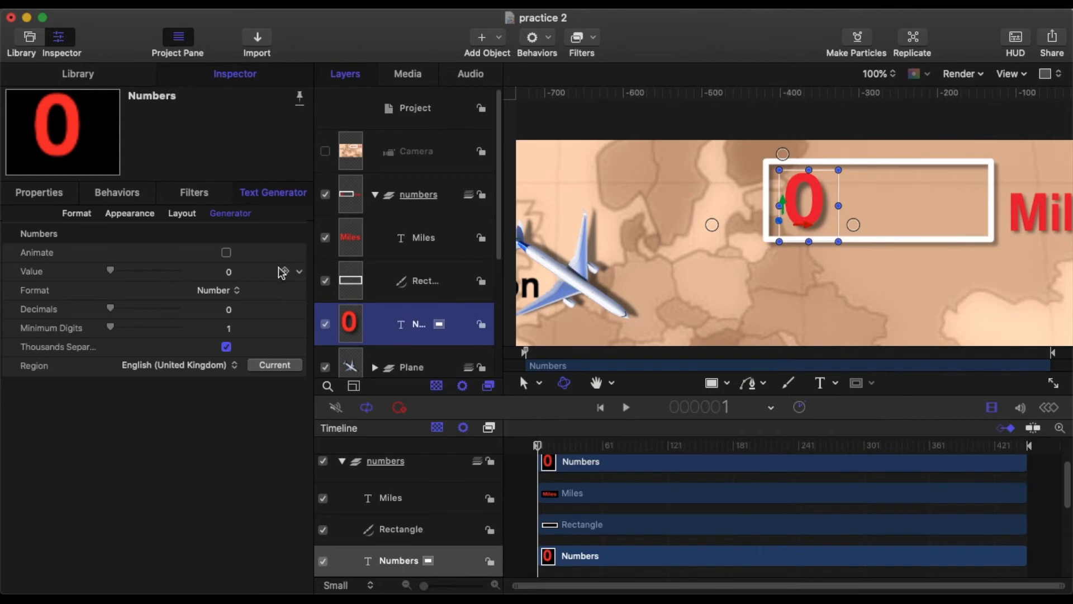
- Add a Link parameter behavior to the Numbers generator's Value parameter
left_click(301, 274)
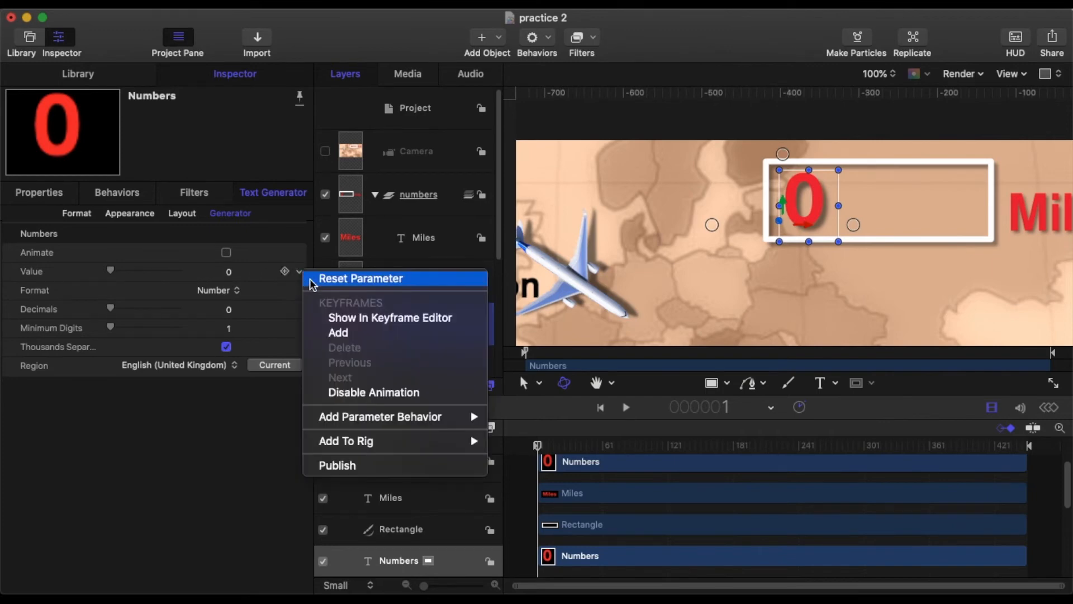
mouse_move(426, 418)
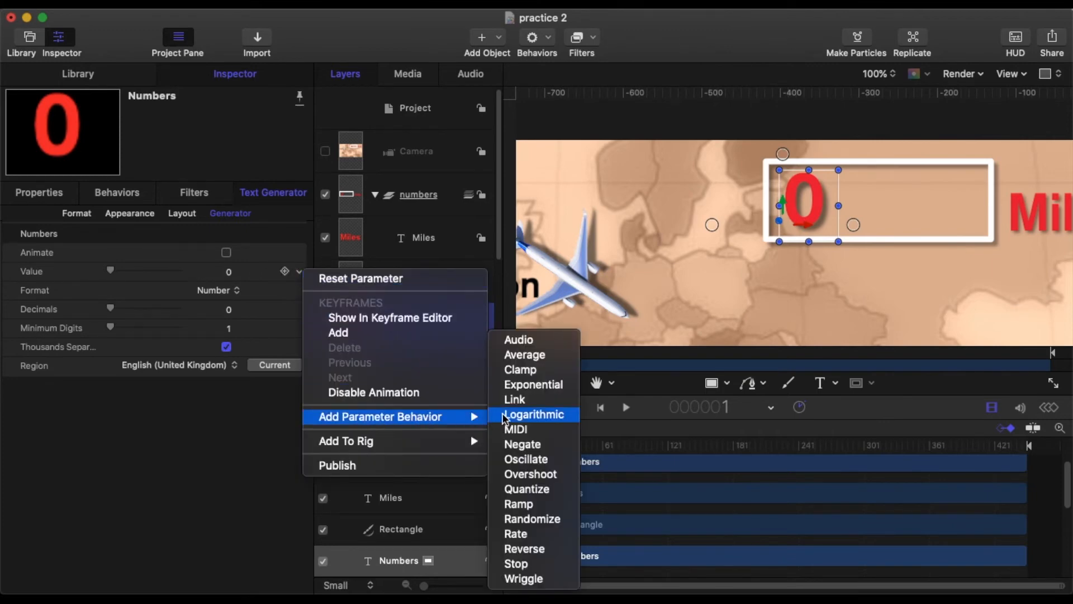
left_click(535, 400)
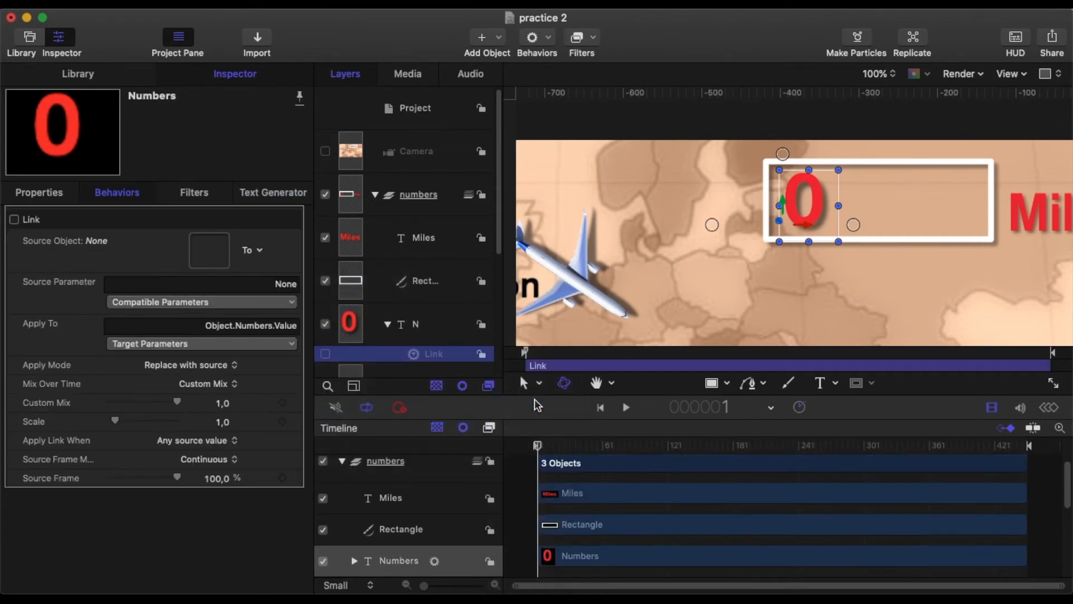
- Set the plane image clipart4817215 from the Plane group as the Link behavior's source object
scroll(399, 300, "down", 5)
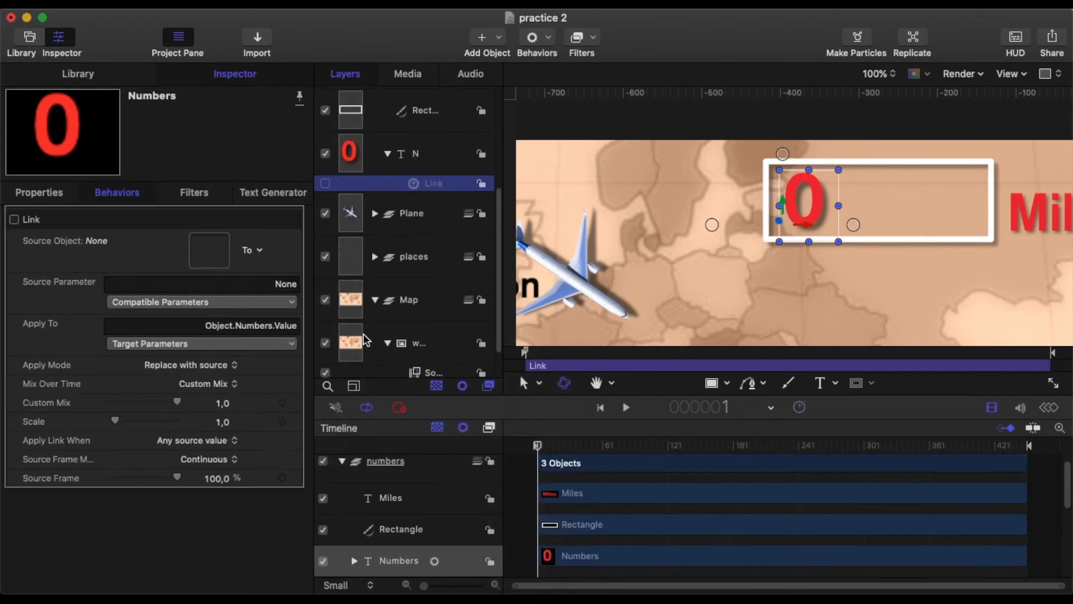
left_click(374, 258)
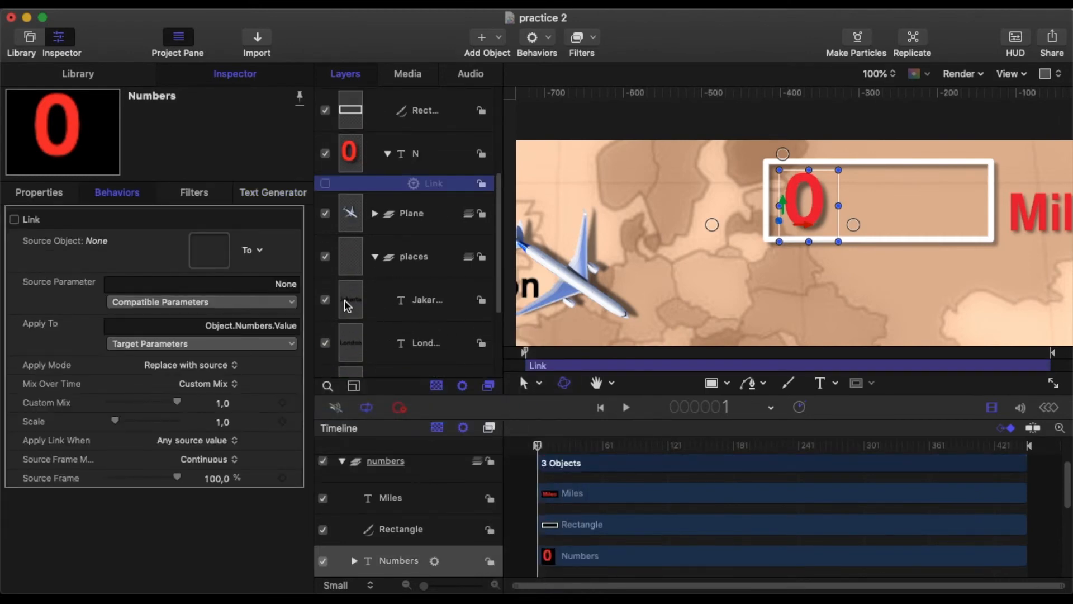
left_click(374, 258)
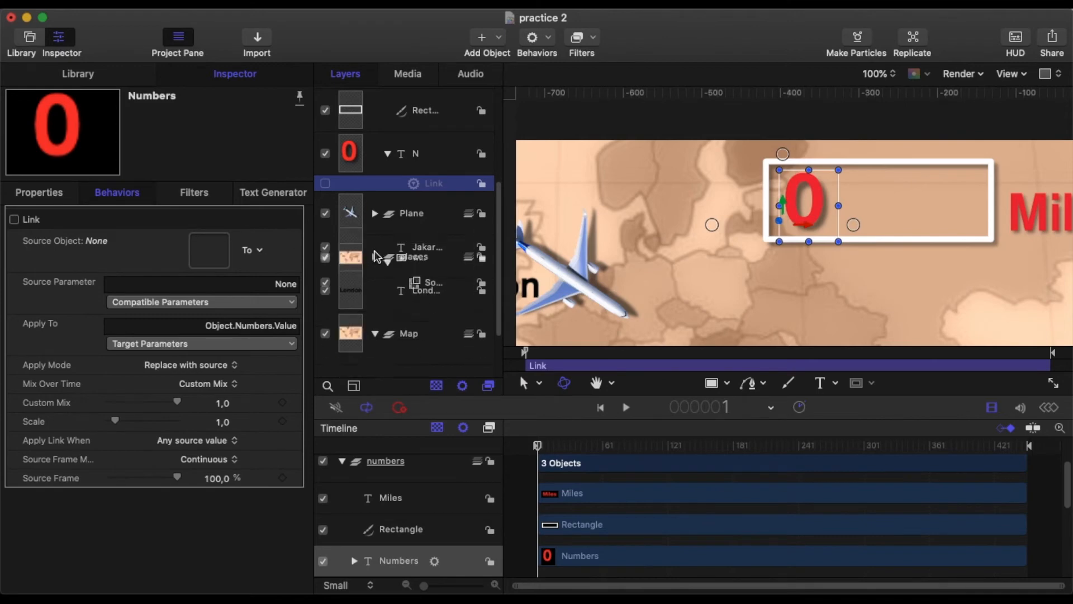
left_click(374, 213)
left_click_drag(342, 257, 208, 253)
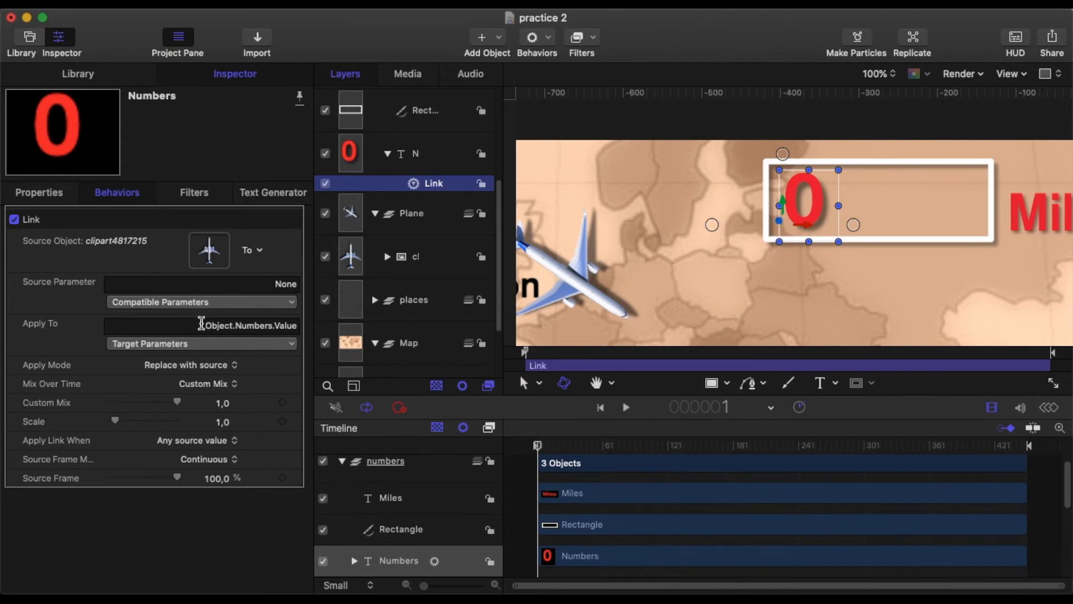
- Set the Link's source parameter to Properties.Transform.Position.X and scrub the timeline to preview the counter
left_click(290, 302)
mouse_move(274, 335)
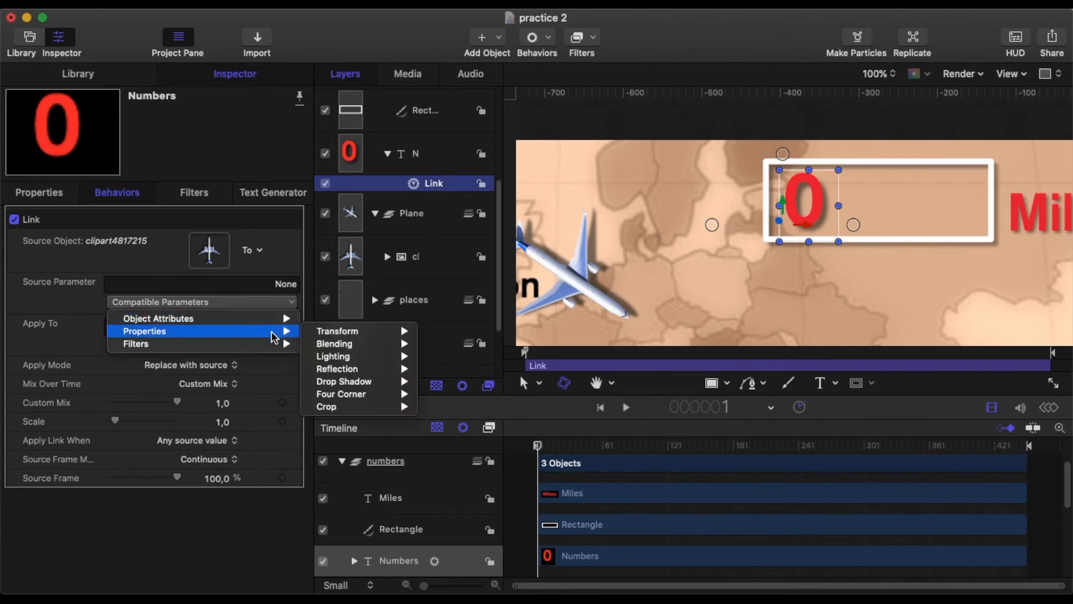
mouse_move(363, 332)
mouse_move(476, 334)
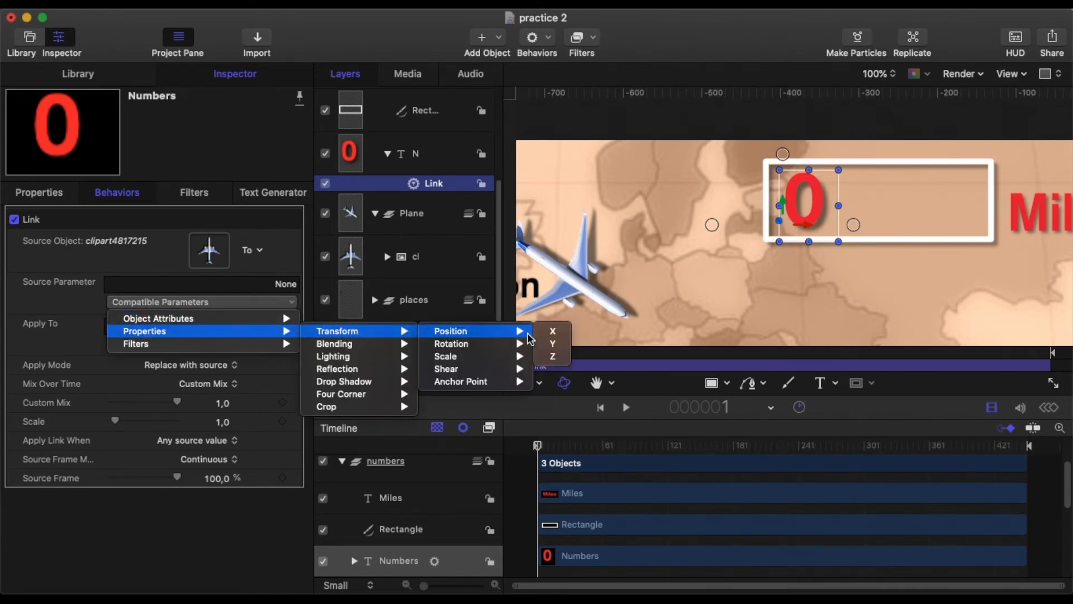
left_click(553, 331)
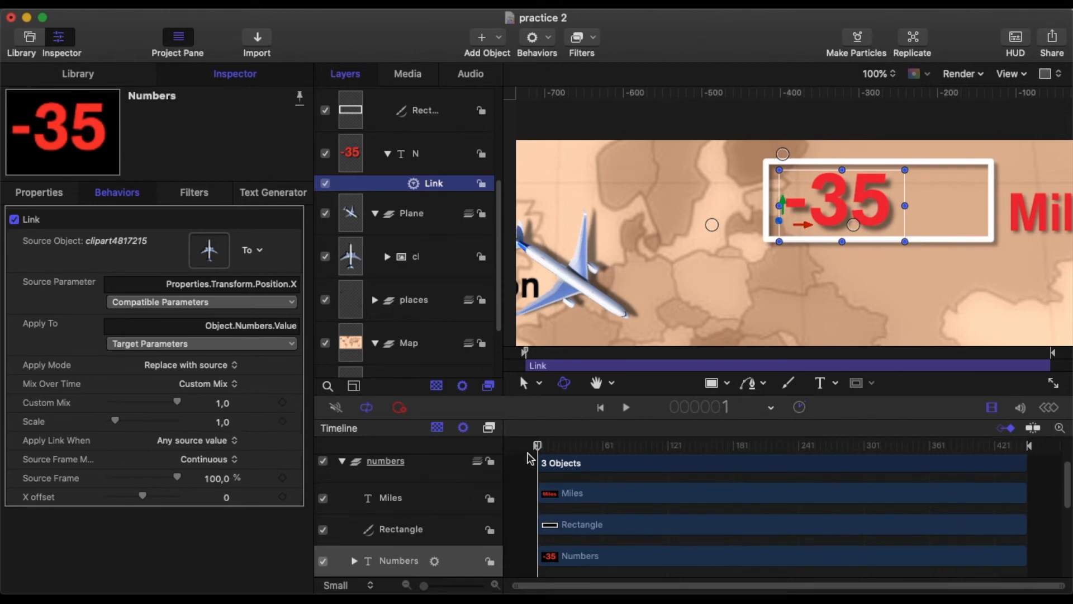
left_click_drag(537, 447, 517, 463)
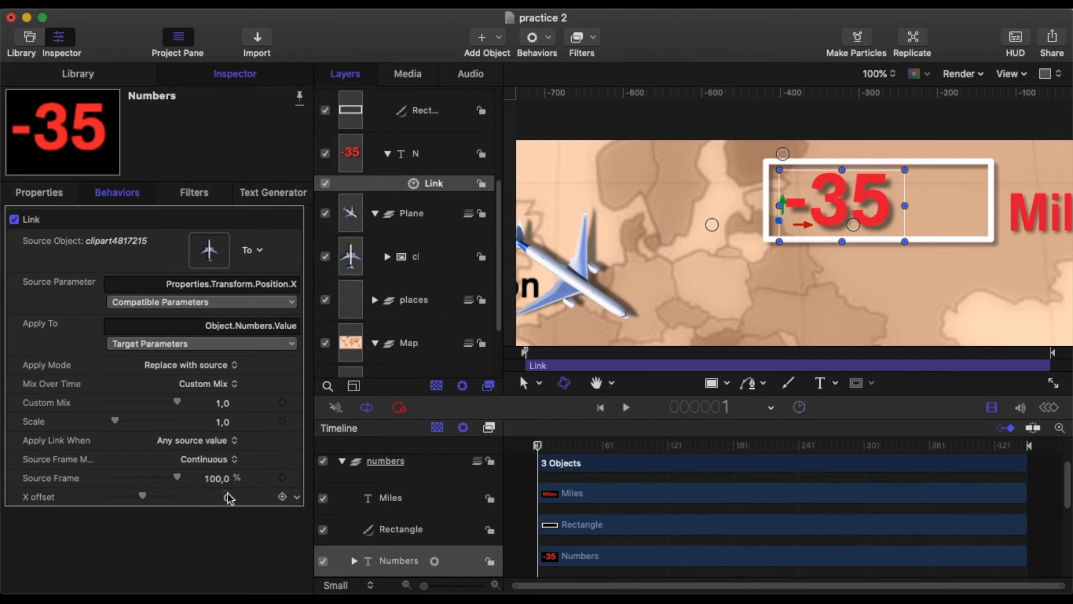
- Set the Link's Scale to 10 and X offset to 800, and scrub through the flight
left_click(223, 423)
type("10")
key("Return")
left_click(225, 498)
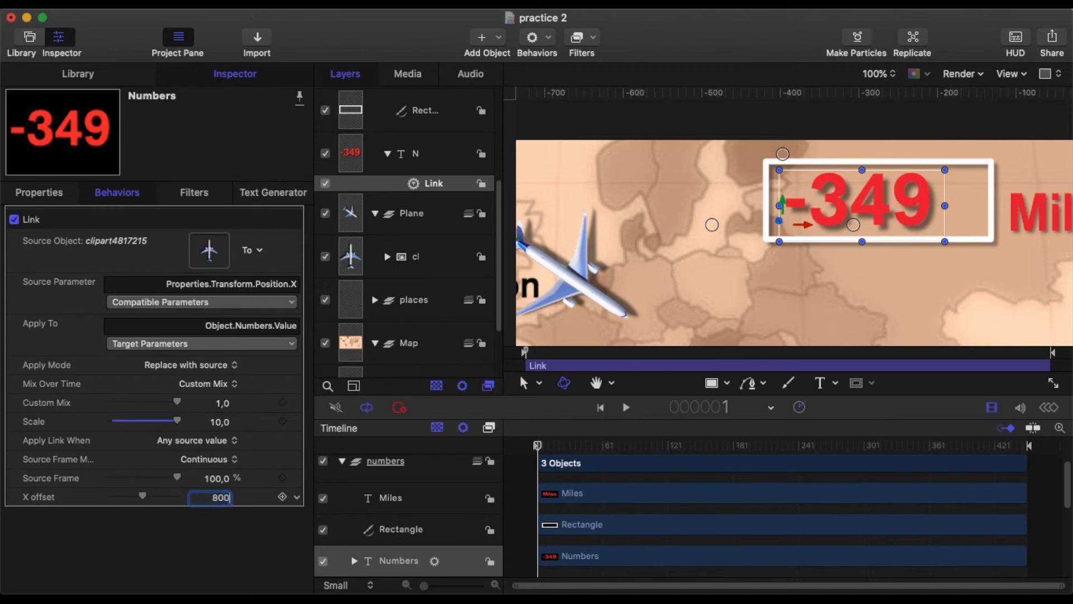
type("800")
key("Return")
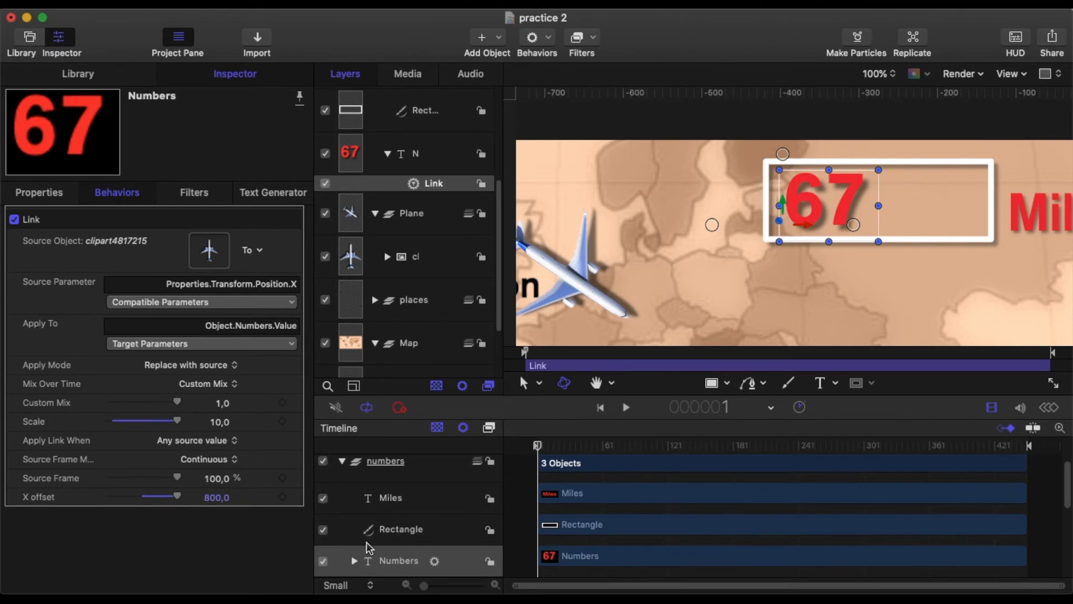
left_click_drag(538, 447, 510, 443)
- Re-enter 800 as the Link's X offset, fine-tune it to 670.3, and scrub to check the counter
left_click(214, 503)
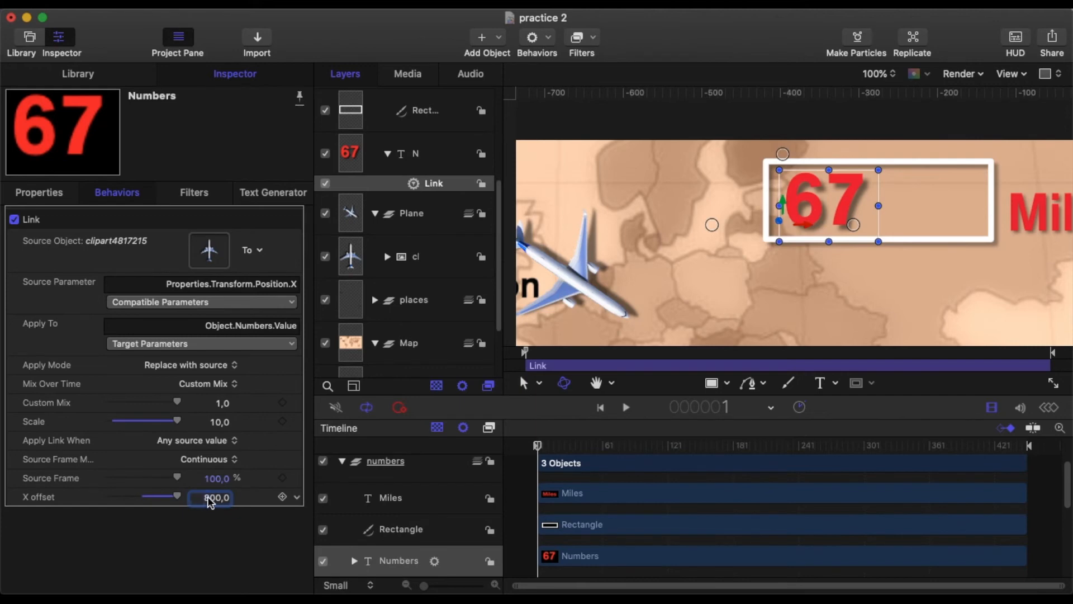
left_click(178, 496)
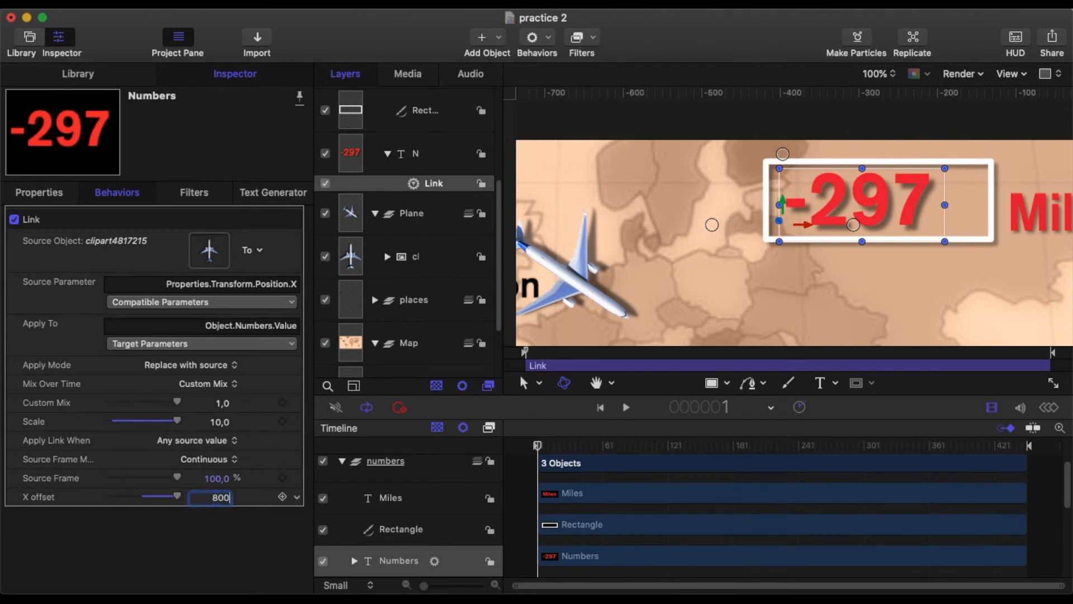
type("800")
key("Return")
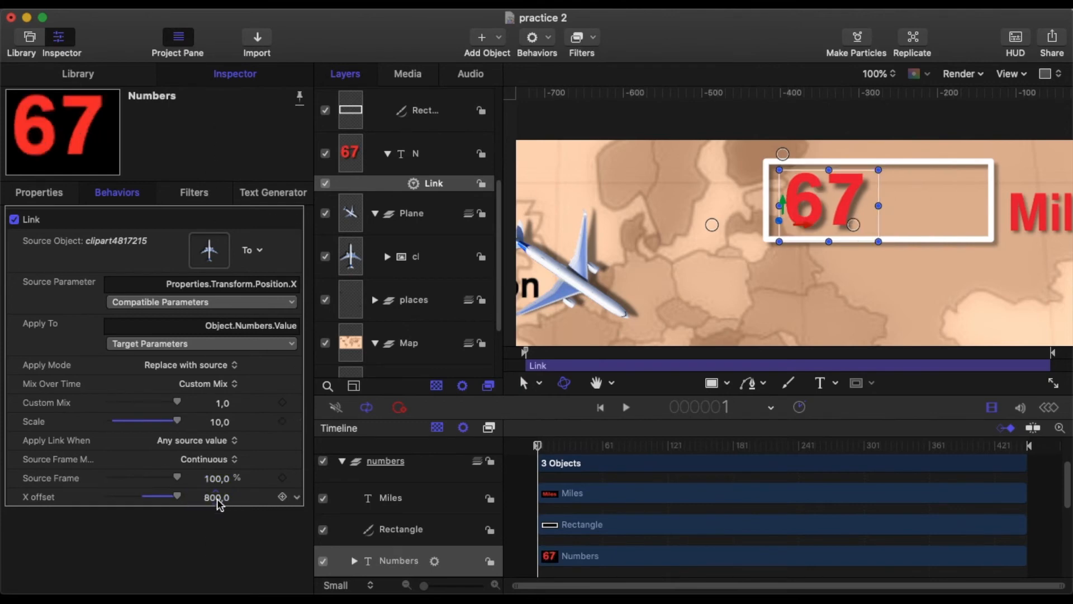
mouse_move(217, 501)
left_mouse_down()
mouse_move(200, 501)
mouse_move(215, 497)
left_mouse_up()
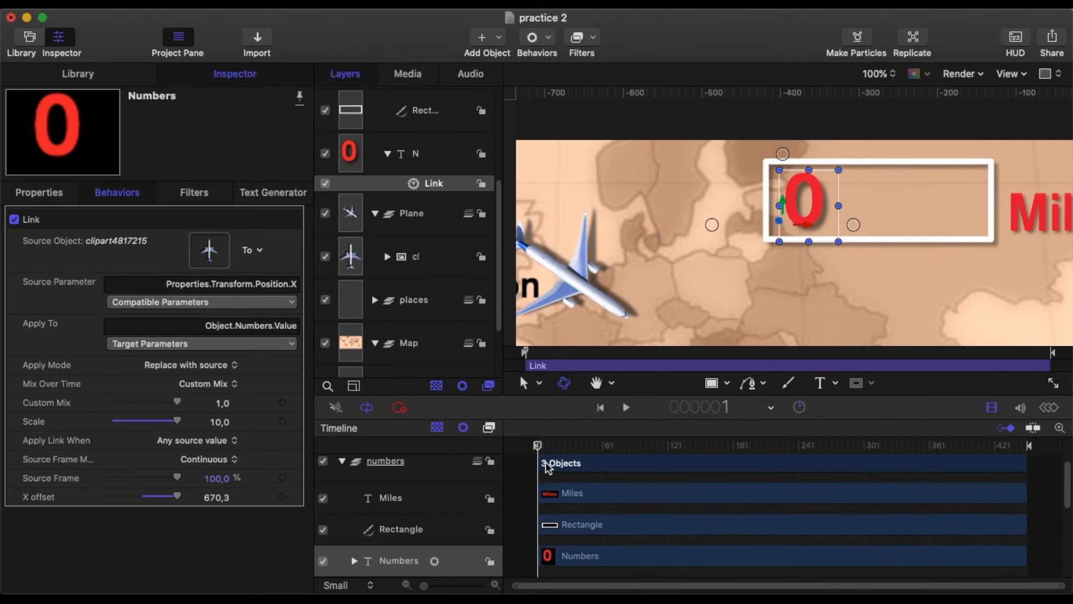
left_click_drag(538, 446, 518, 467)
- Try a Link Scale of 120 and move the playhead to frame 420 to check the mileage
left_click(220, 423)
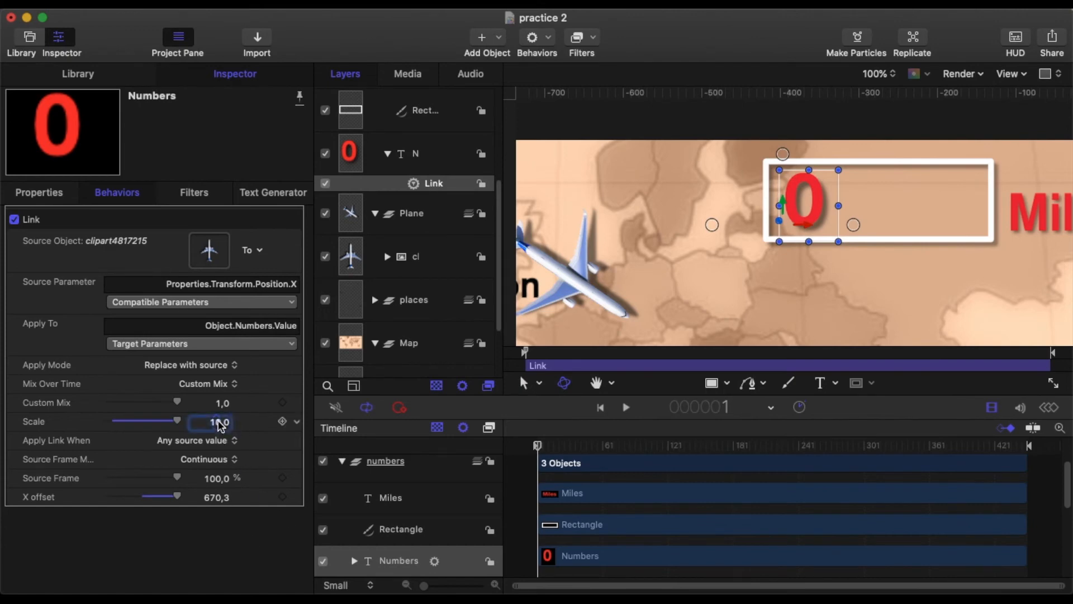
type("1")
key("Return")
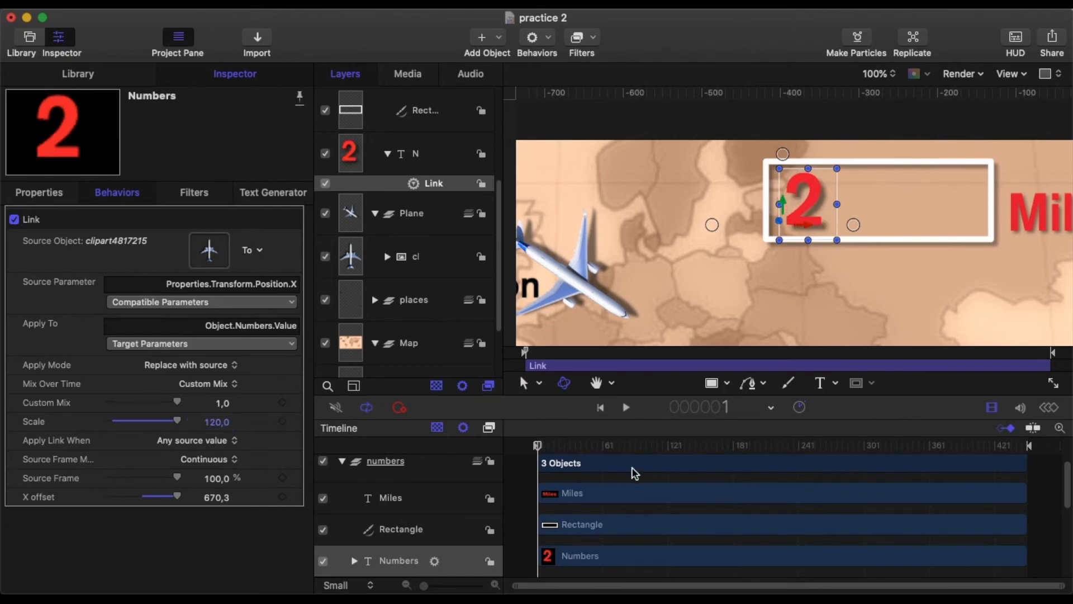
left_click_drag(538, 445, 994, 466)
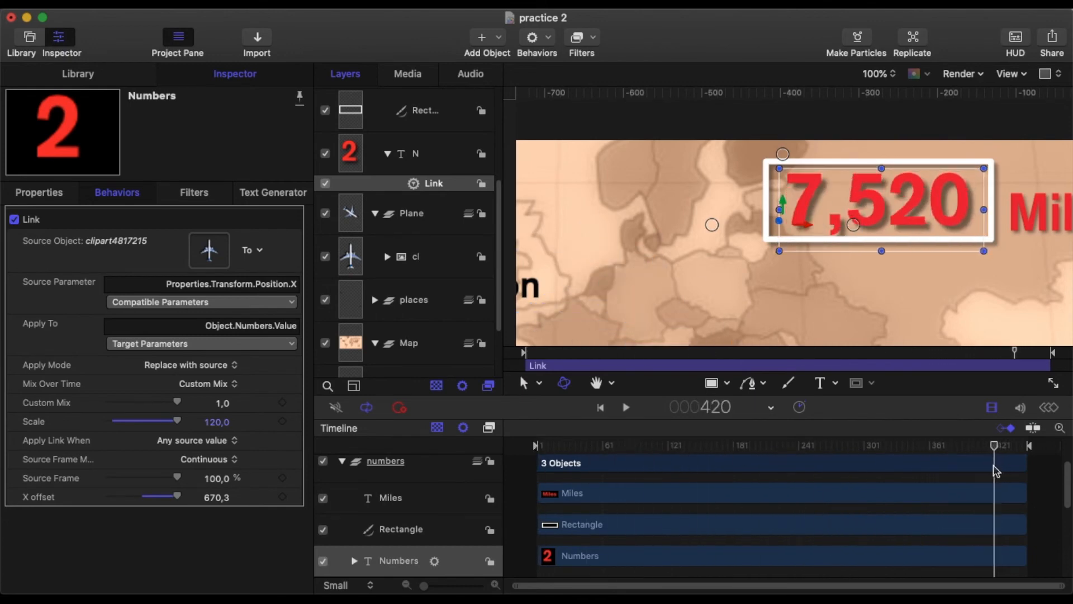
- Set the Link's Scale to 116 at frame 420
left_click(217, 423)
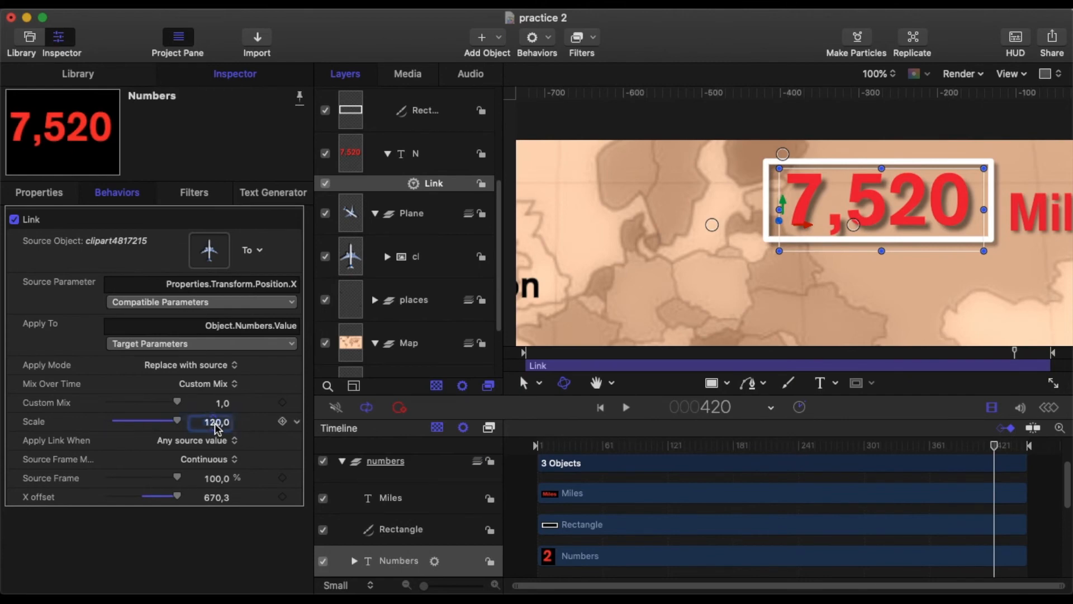
type("116")
key("Return")
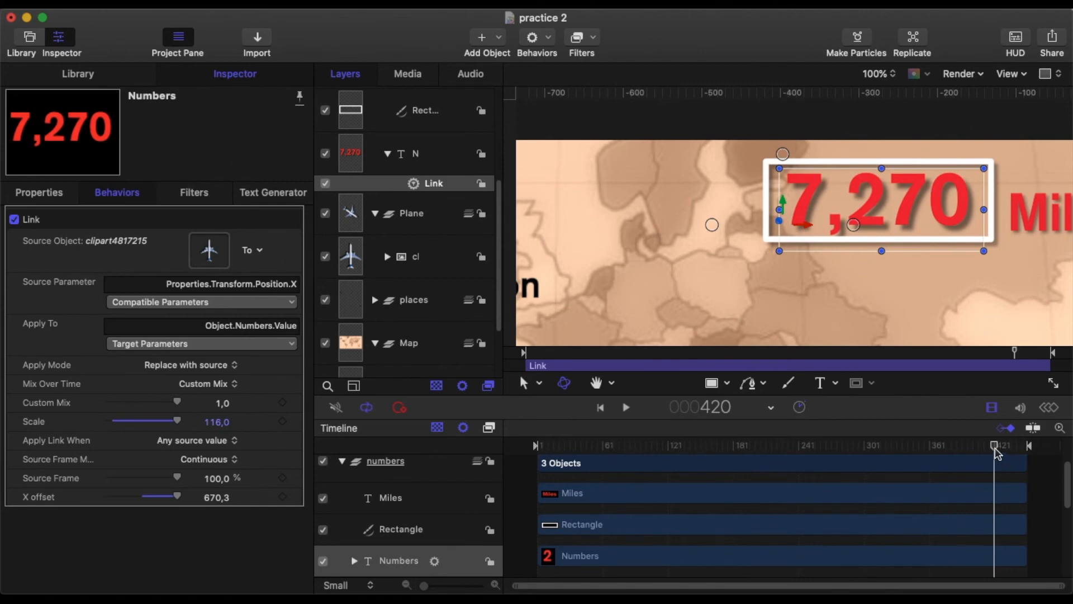
- Return the playhead to frame 1, set the Link's X offset to 670, and scrub to check the counter
left_click_drag(997, 453, 530, 479)
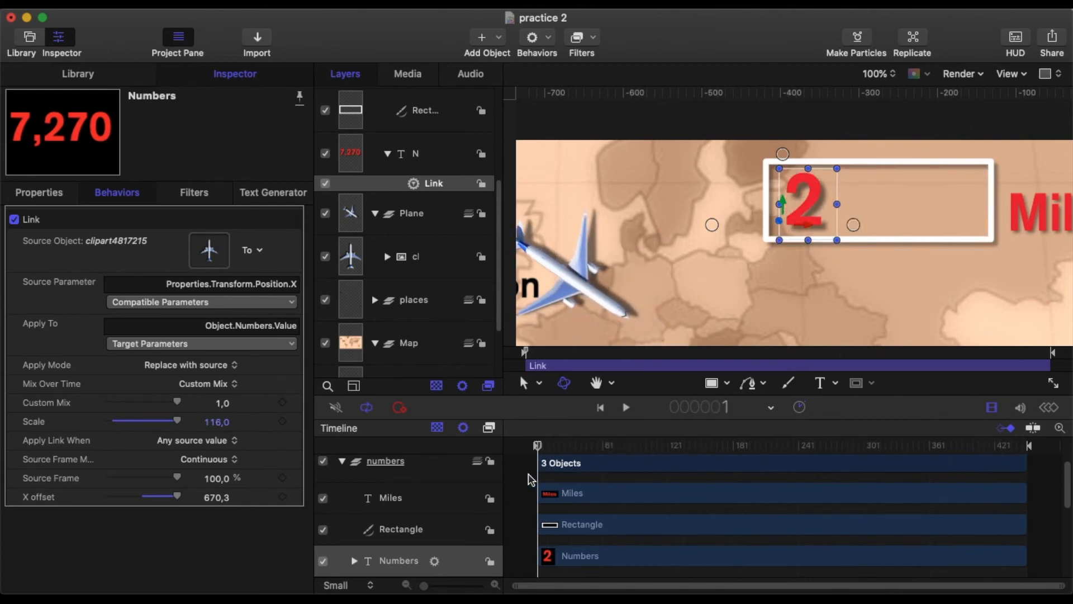
left_click(225, 502)
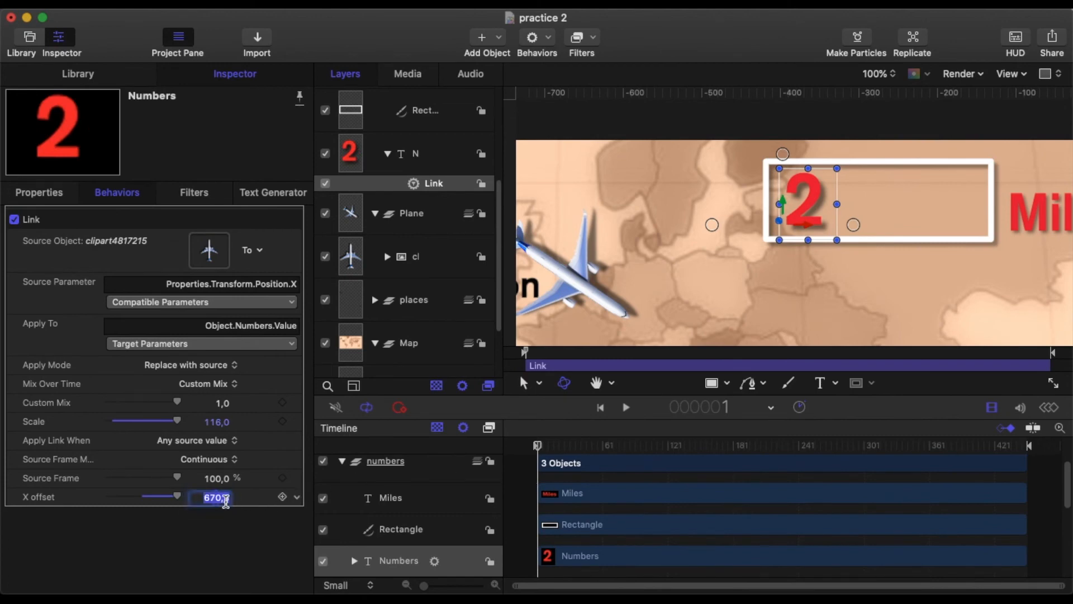
left_click(227, 496)
key("BackSpace")
key("Return")
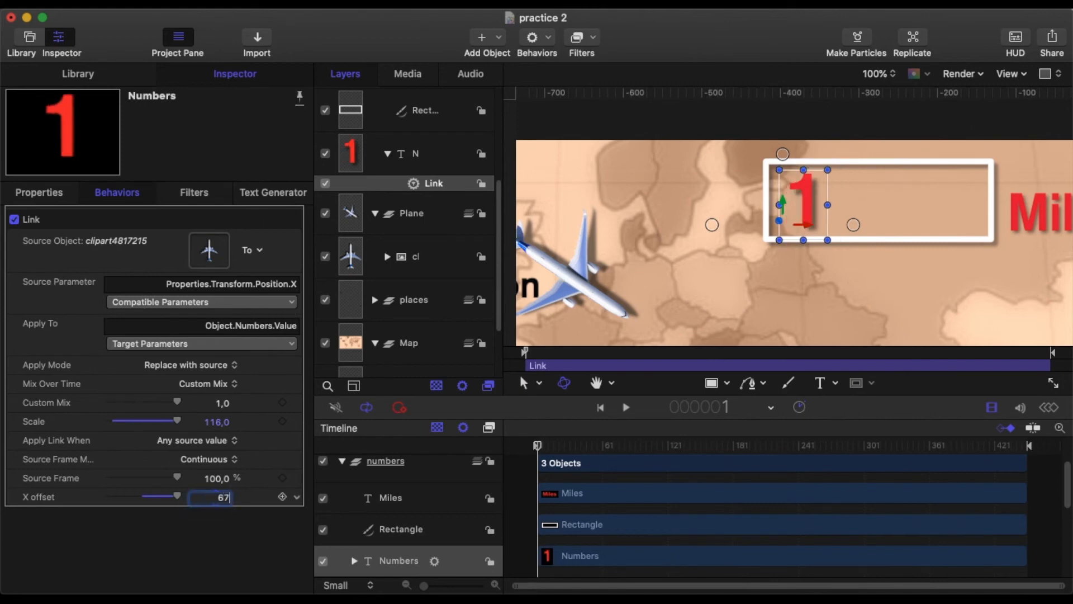
key("Return")
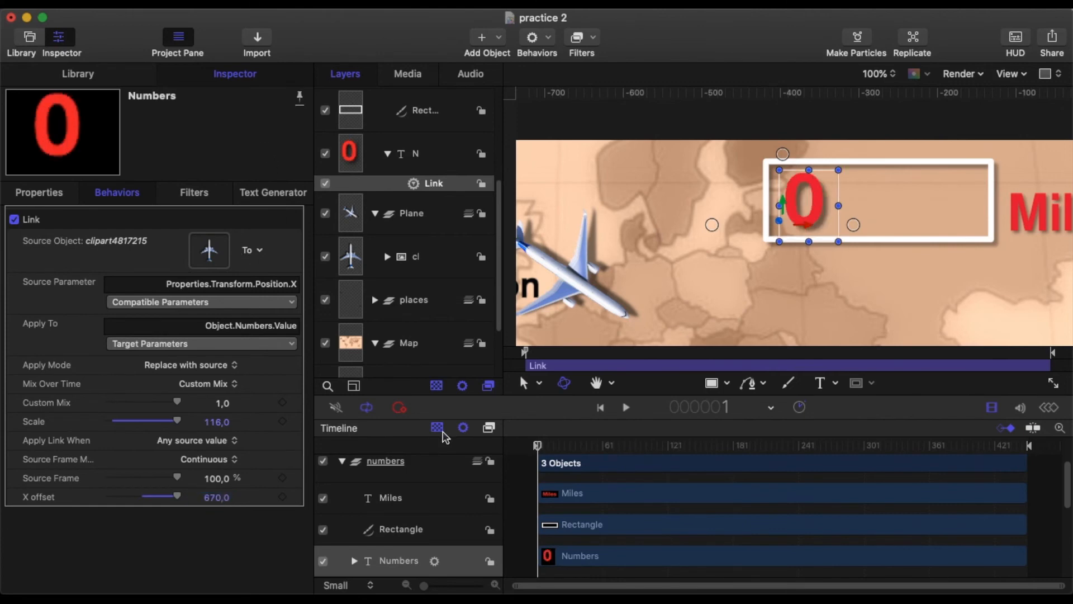
mouse_move(537, 447)
left_mouse_down()
mouse_move(1026, 446)
mouse_move(529, 433)
left_mouse_up()
- Fit the whole map in the canvas, play back the flight with nothing selected, and return to frame 1
left_click(886, 78)
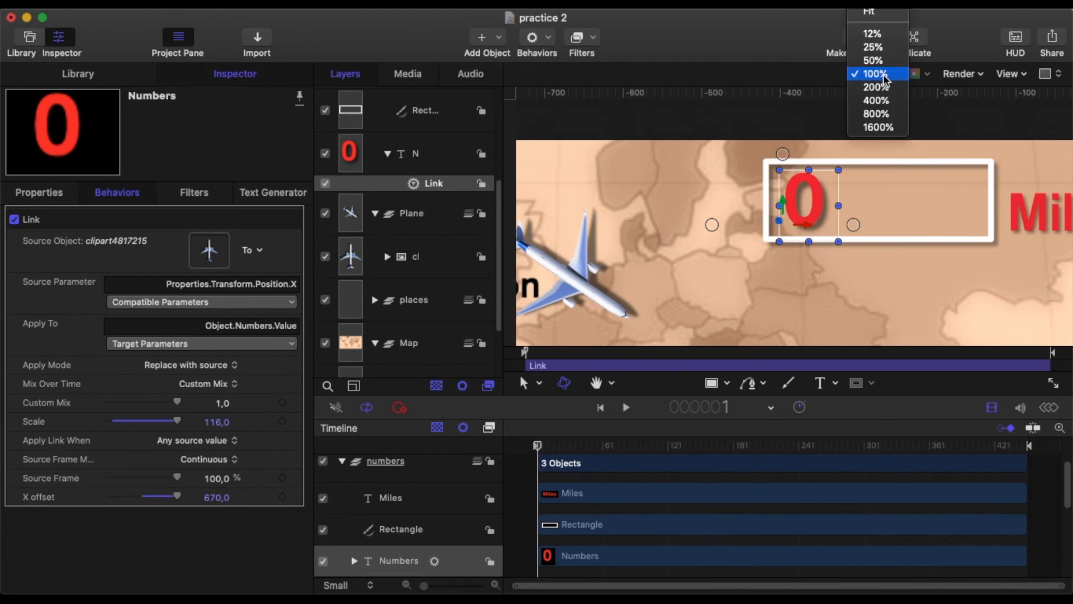
left_click(876, 12)
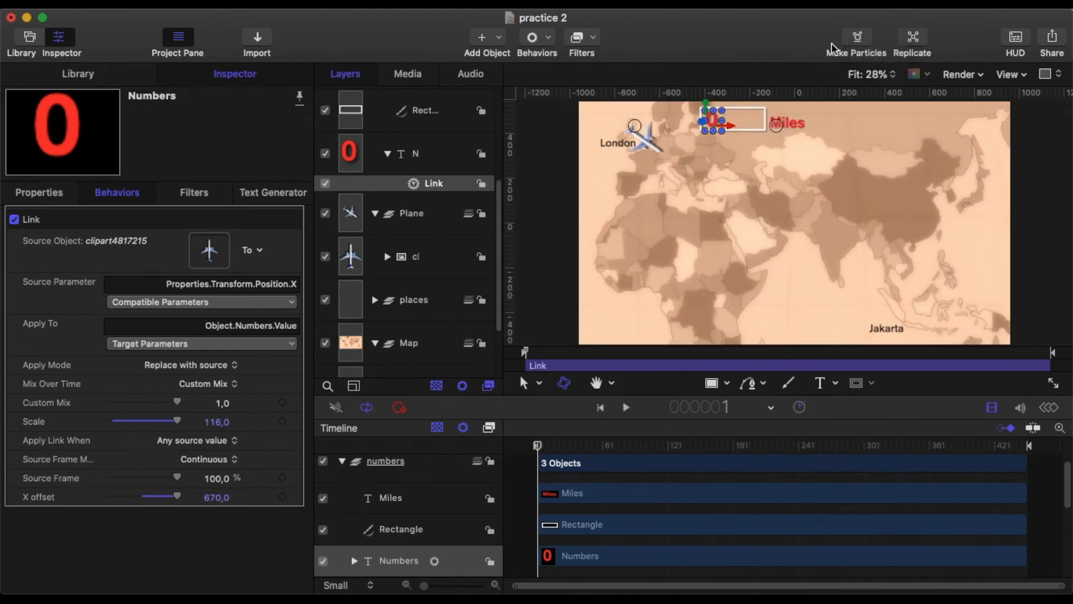
left_click(513, 505)
left_click(623, 409)
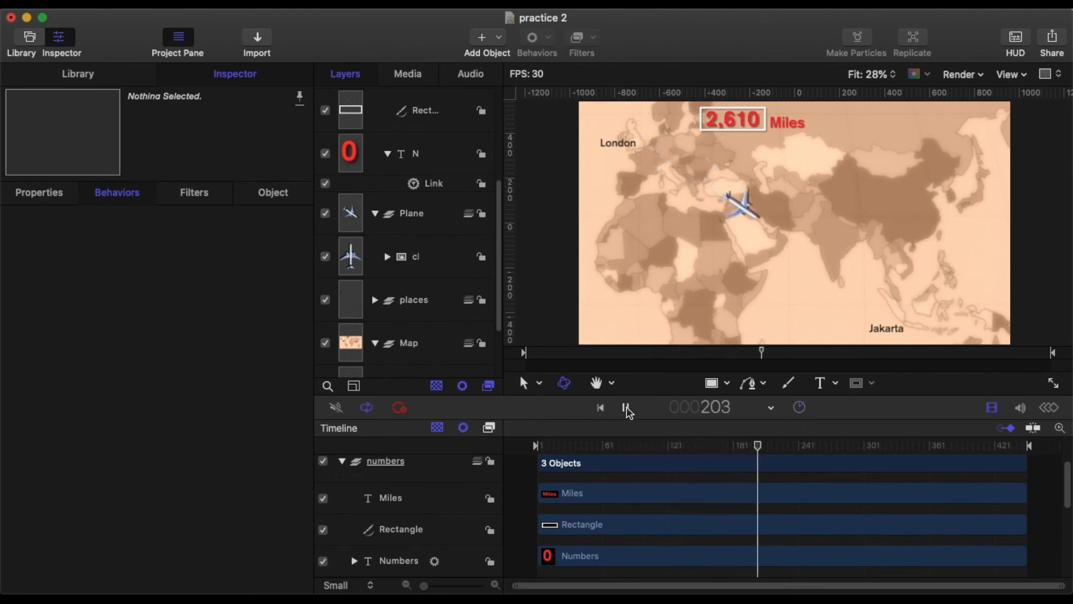
left_click(624, 408)
left_click_drag(759, 447, 528, 469)
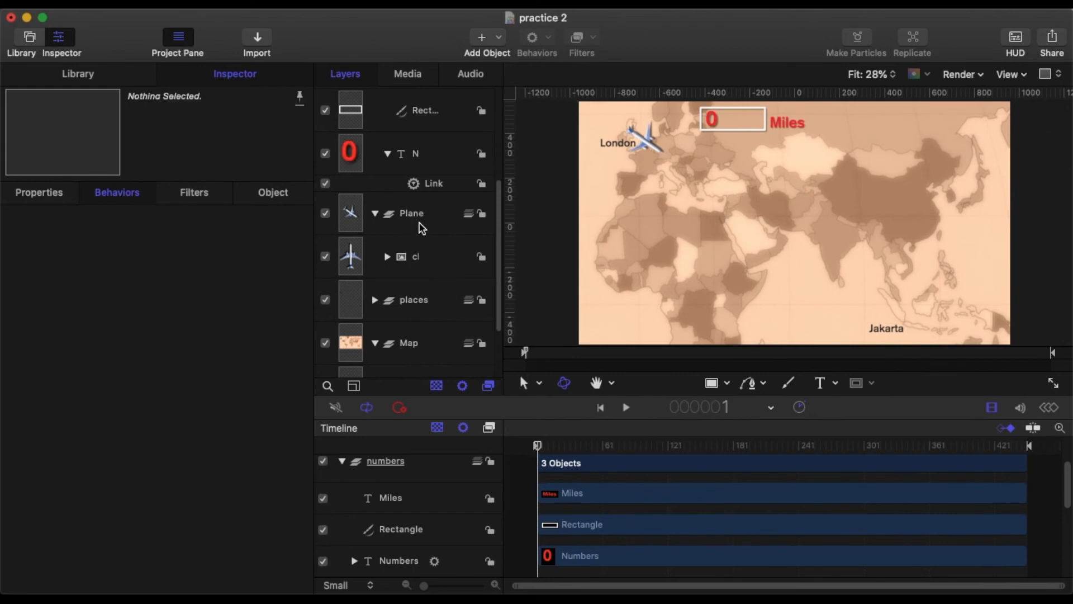
- Enable the Camera and scrub to frame 390 and back to frame 1 to check its move across the map
scroll(433, 156, "up", 5)
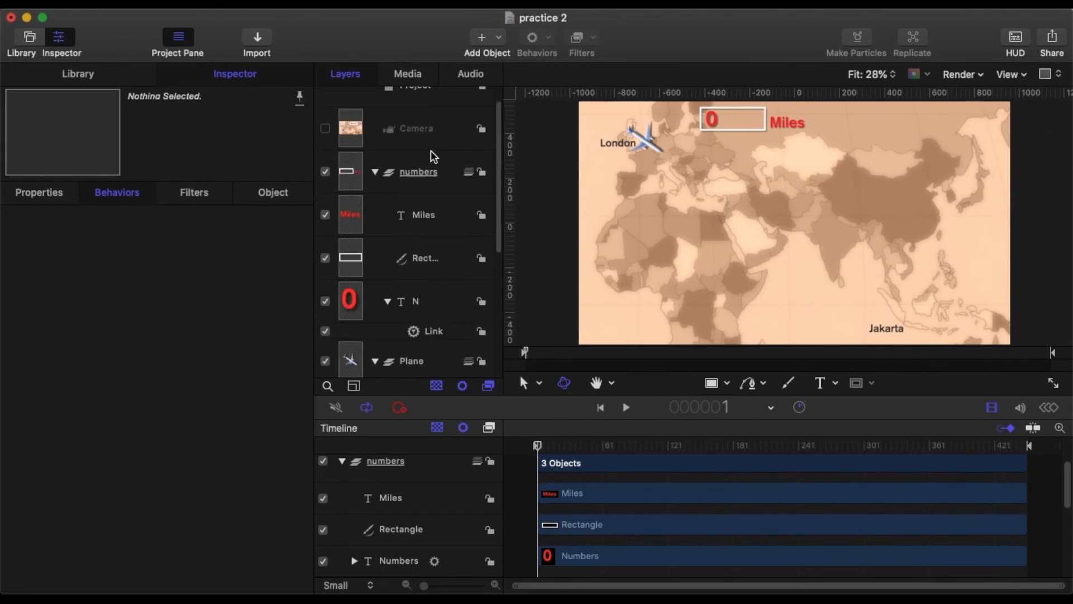
left_click(408, 135)
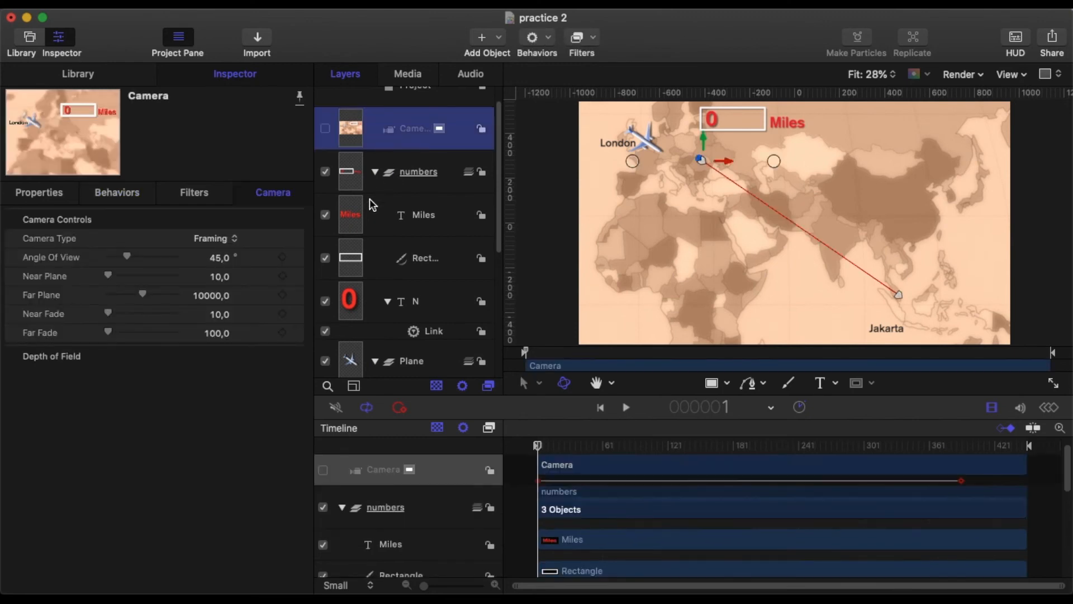
left_click(30, 197)
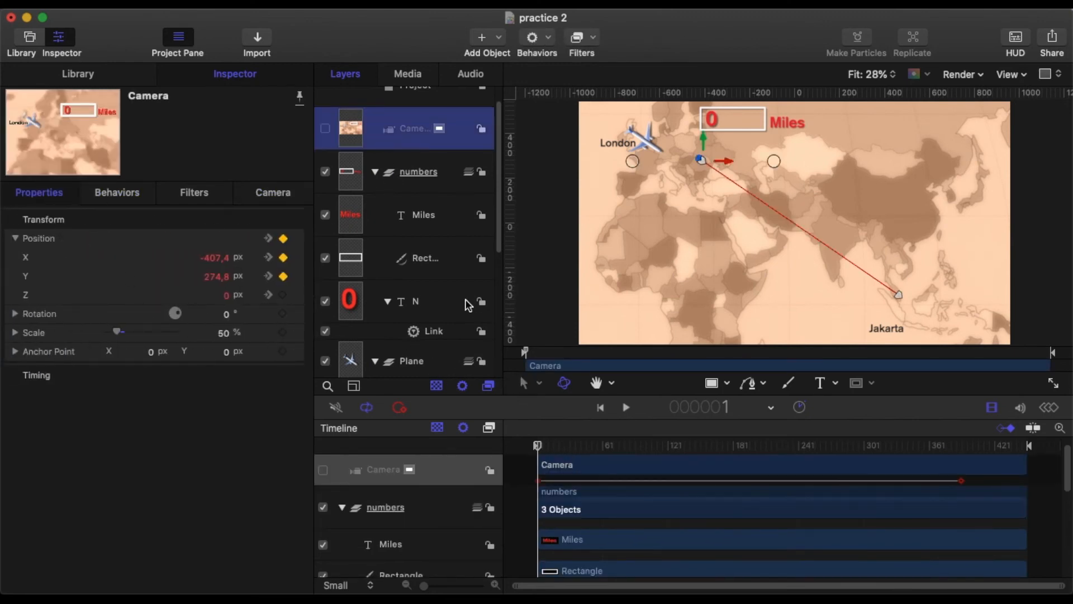
left_click(325, 130)
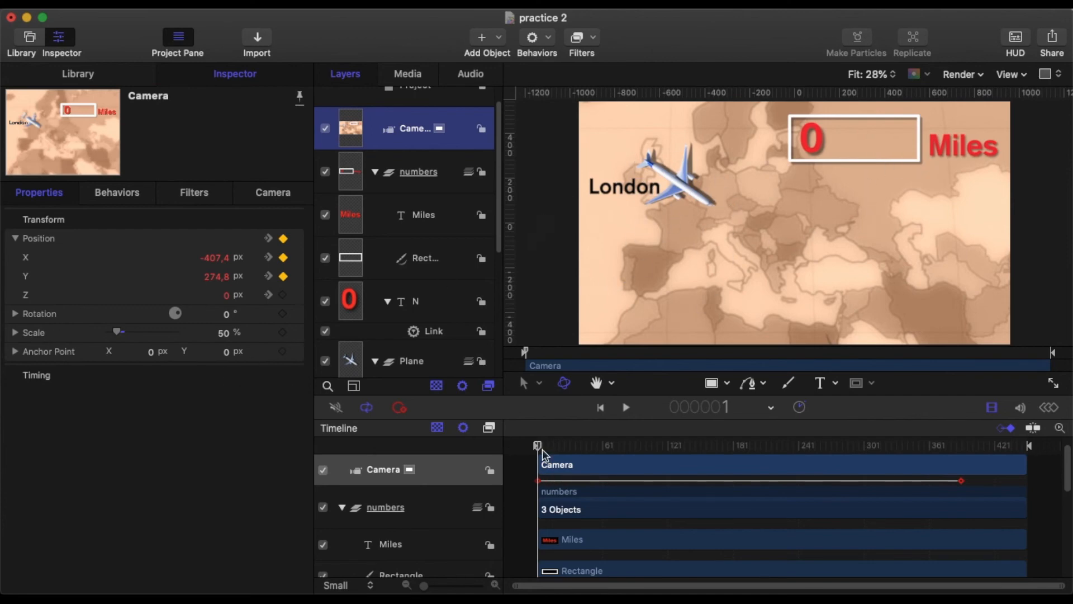
left_click_drag(539, 447, 962, 488)
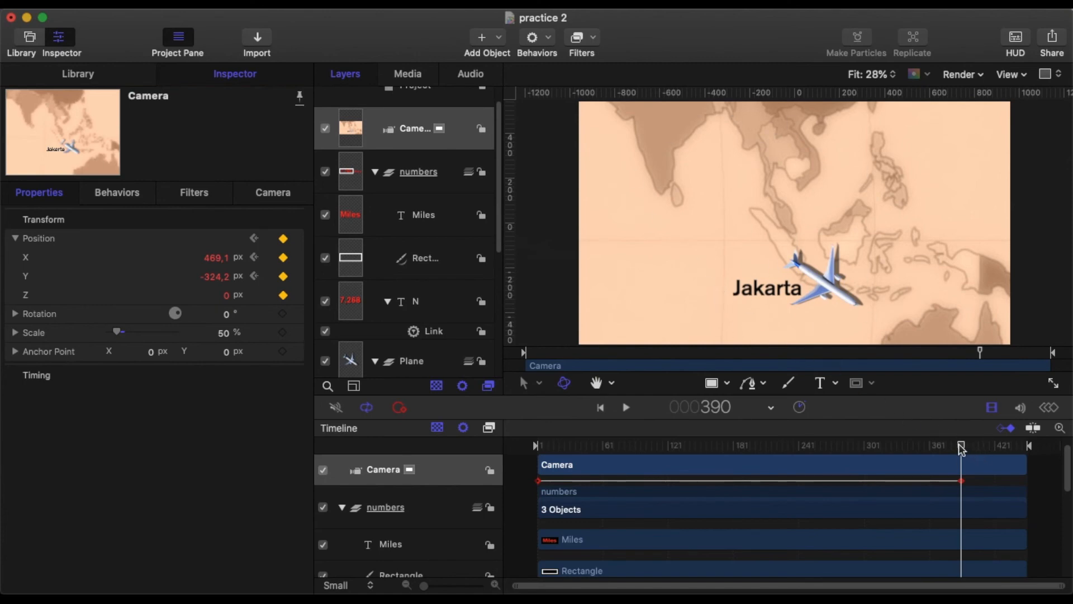
left_click_drag(962, 450, 535, 434)
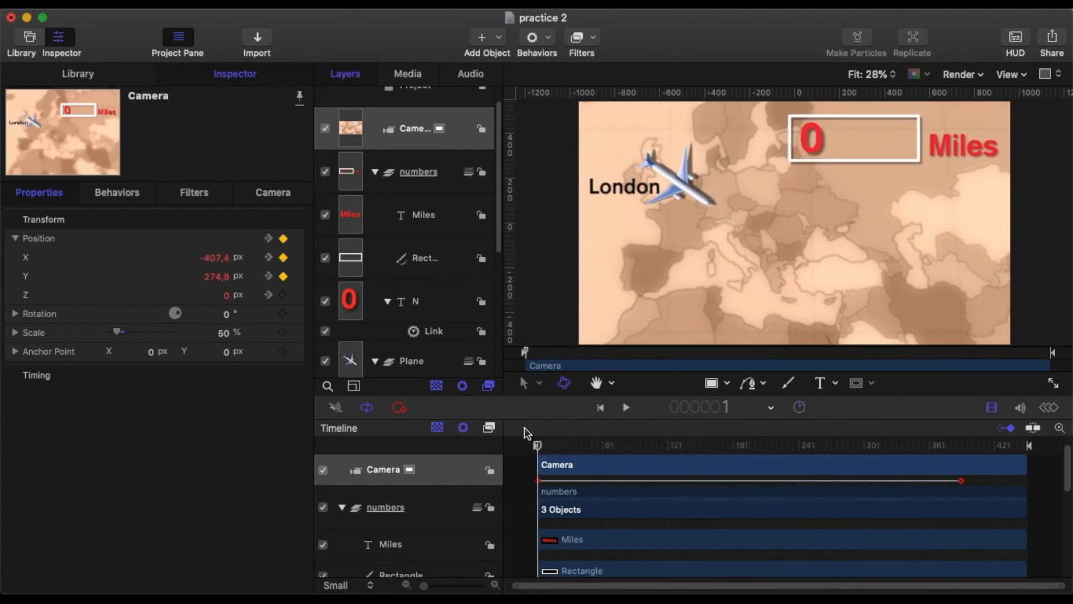
- Add a Link parameter behavior to the whole numbers group
left_click(449, 172)
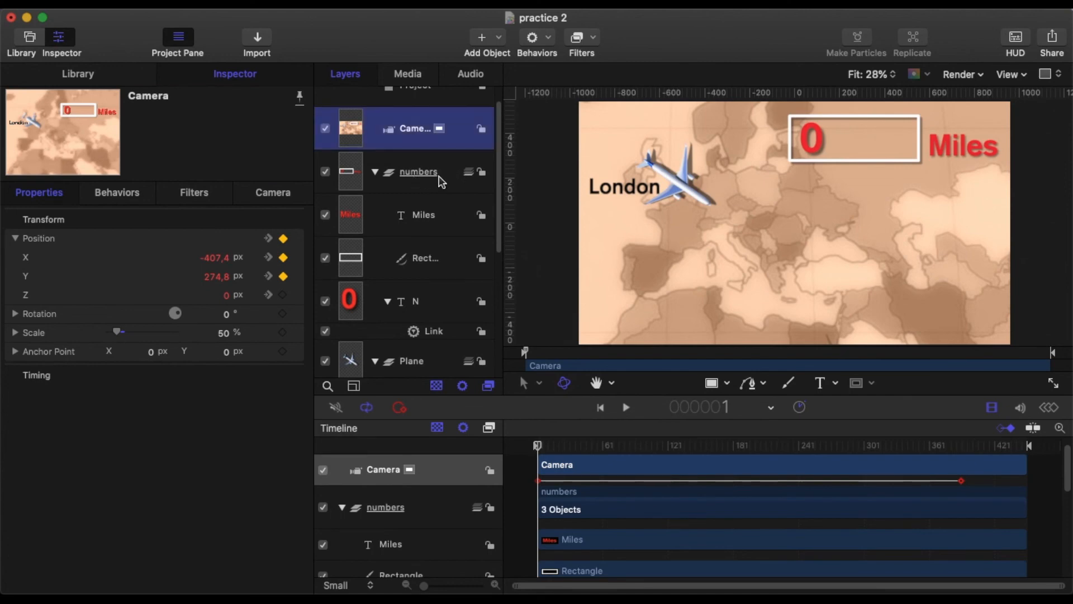
left_click(375, 173)
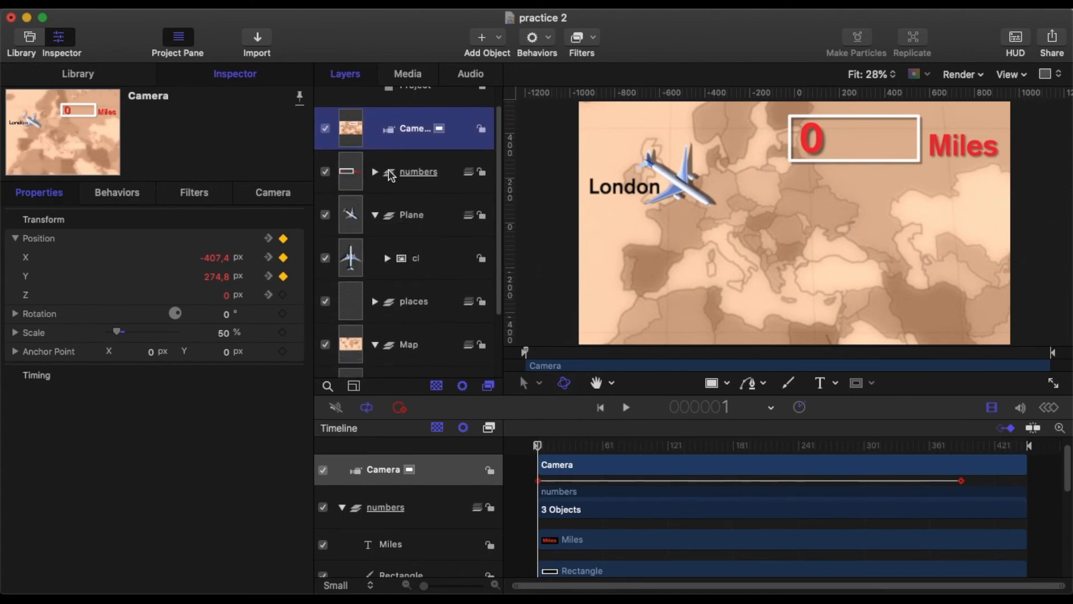
left_click(427, 174)
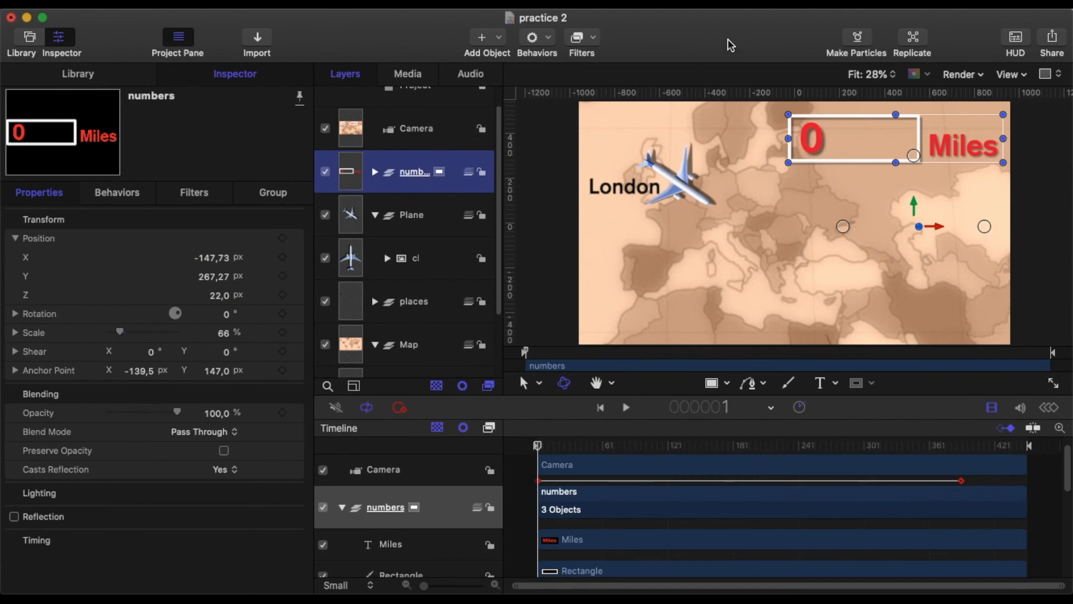
left_click(550, 41)
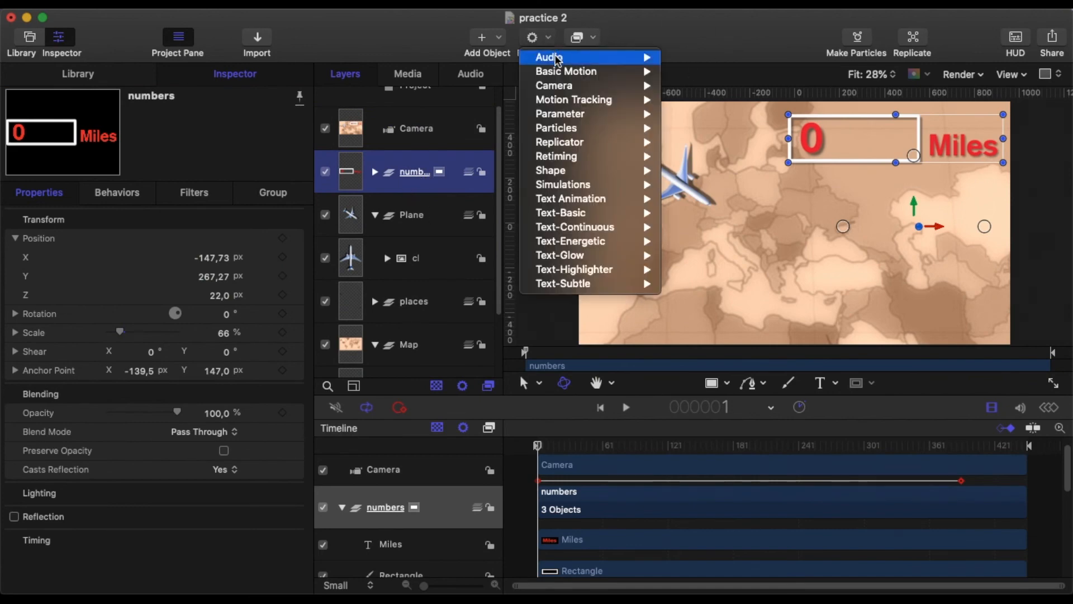
mouse_move(599, 114)
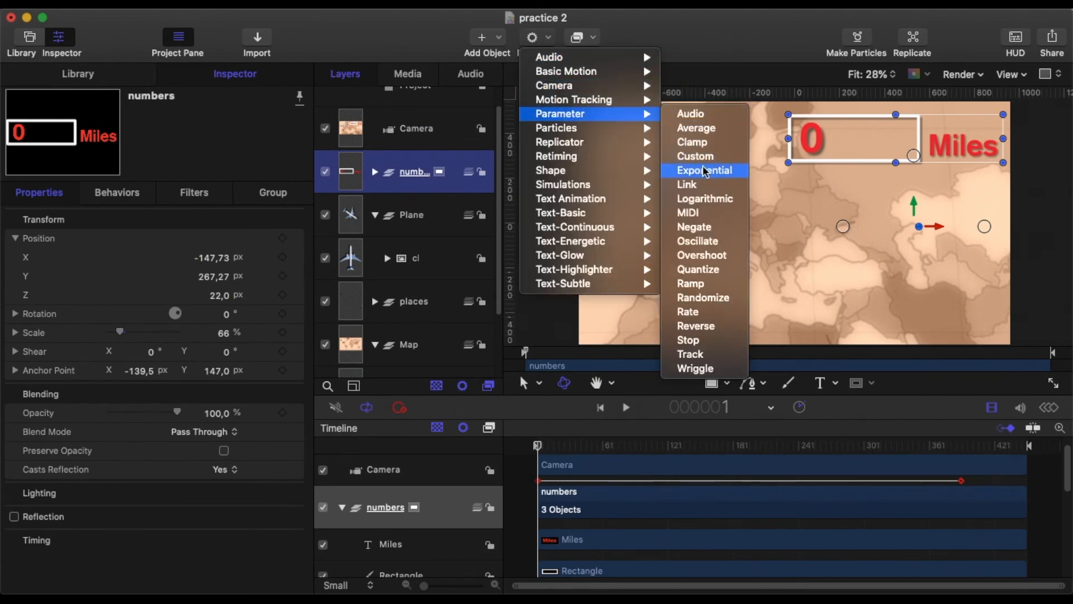
left_click(693, 184)
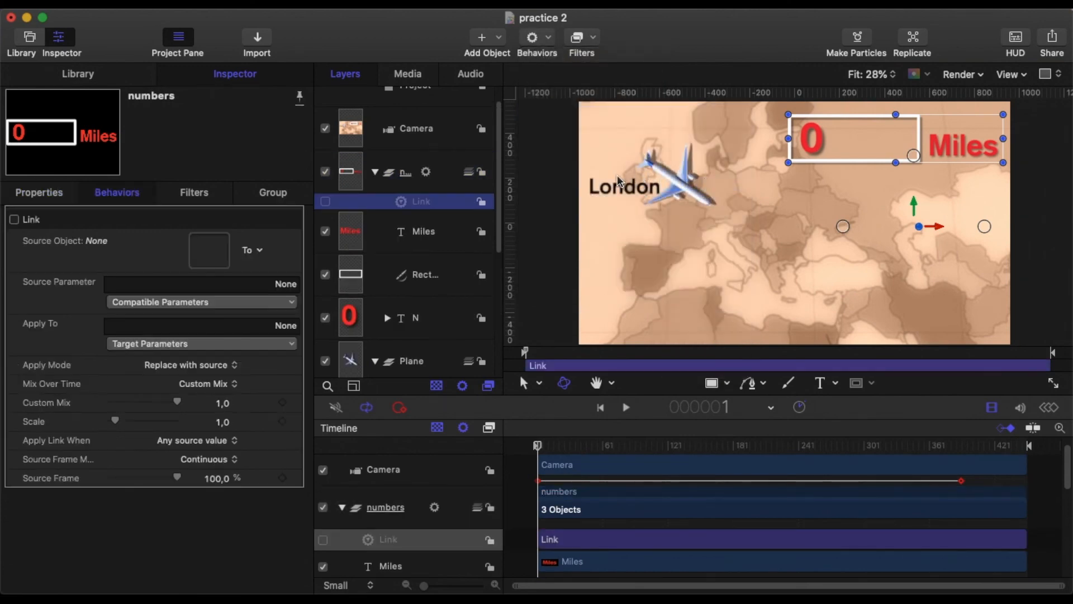
left_click(619, 182)
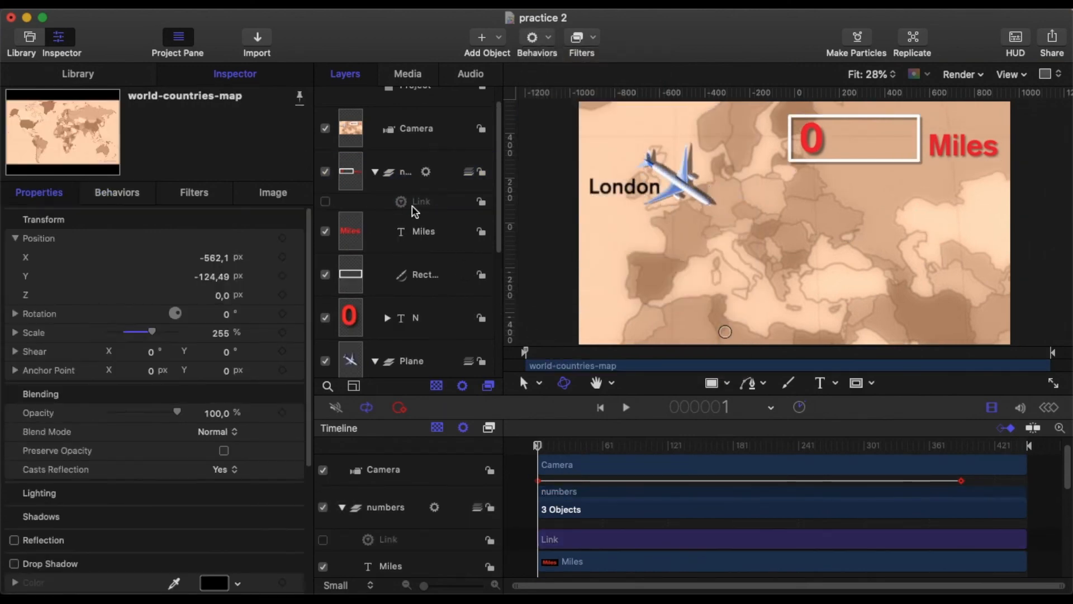
- Set the Camera as the new Link's source object and apply the link to all axes of the numbers group's Position
left_click(430, 203)
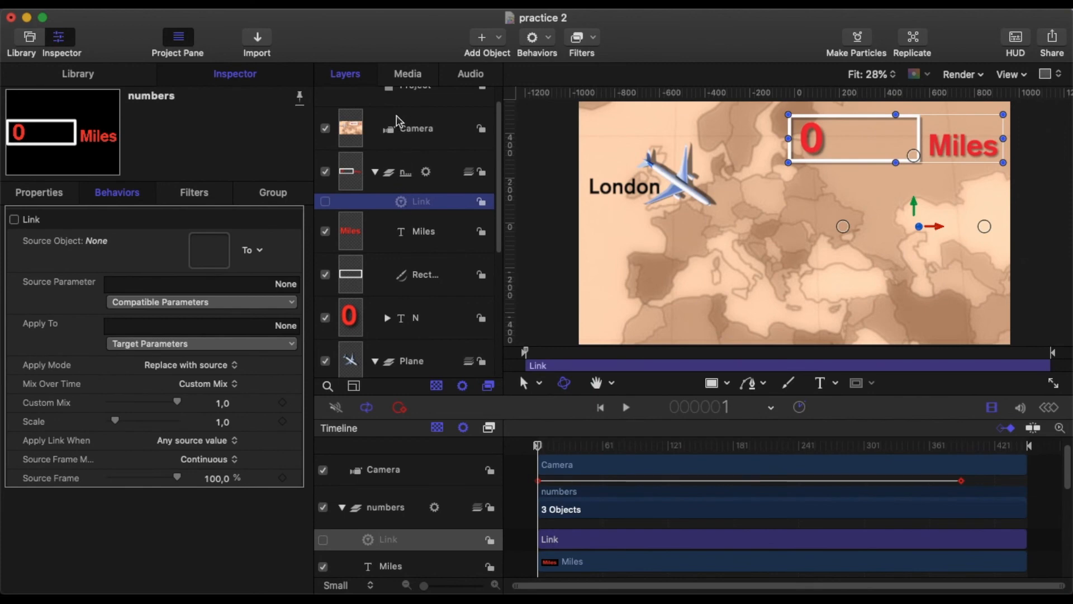
left_click_drag(354, 128, 212, 253)
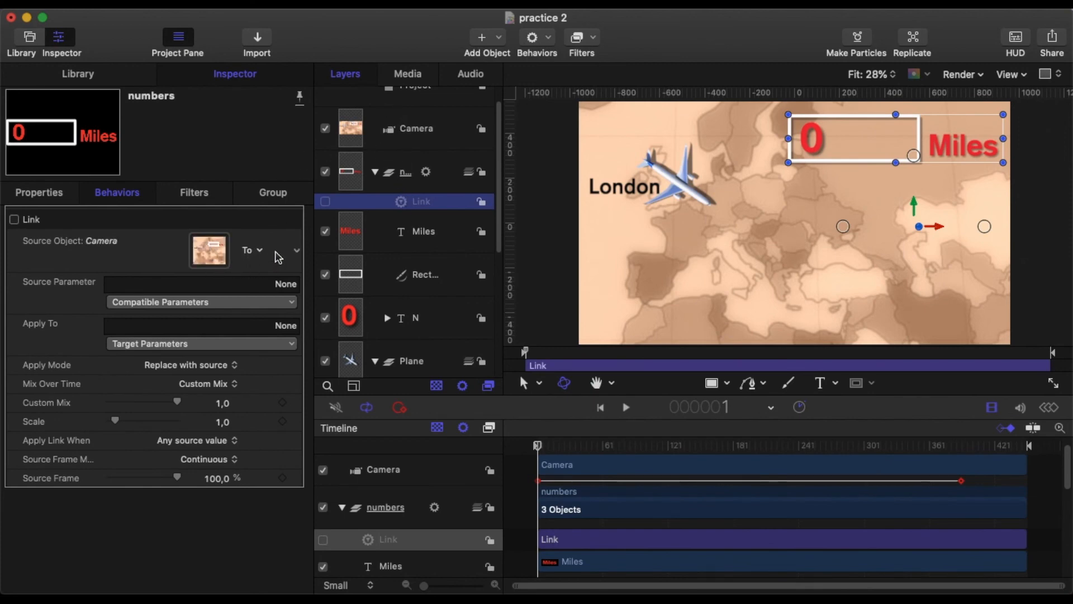
left_click(296, 346)
mouse_move(285, 360)
mouse_move(378, 364)
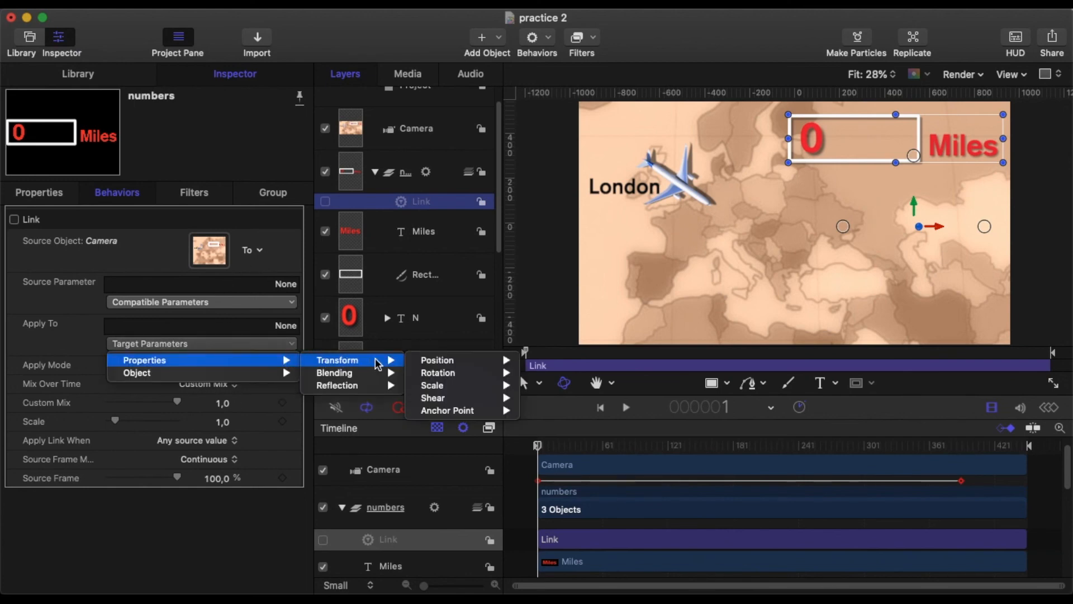
mouse_move(491, 362)
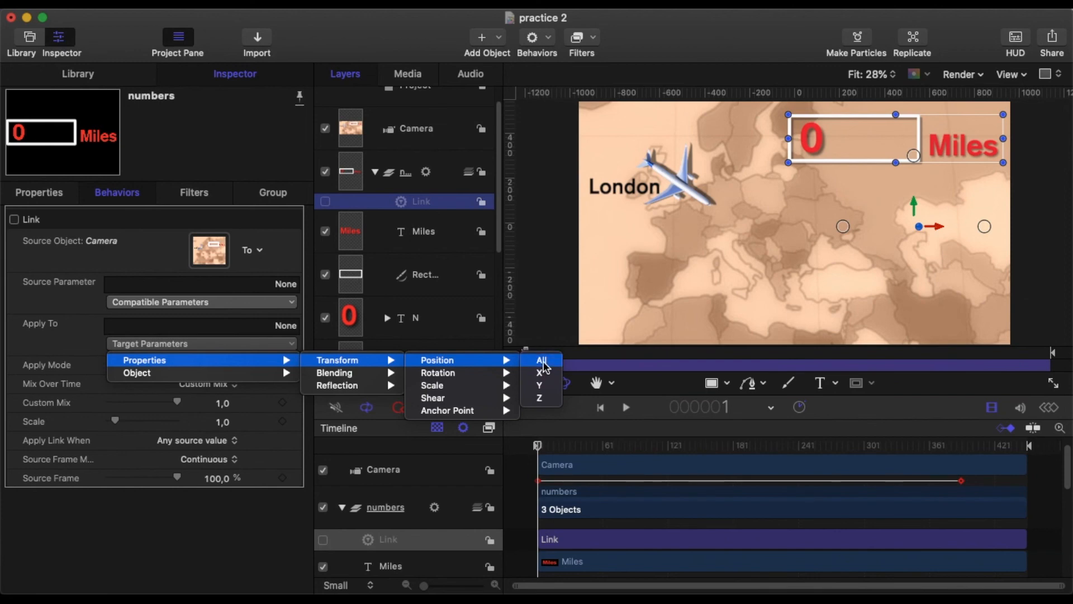
left_click(541, 362)
- Choose all axes of the Camera's Transform Position as the Link's source parameter
left_click(291, 306)
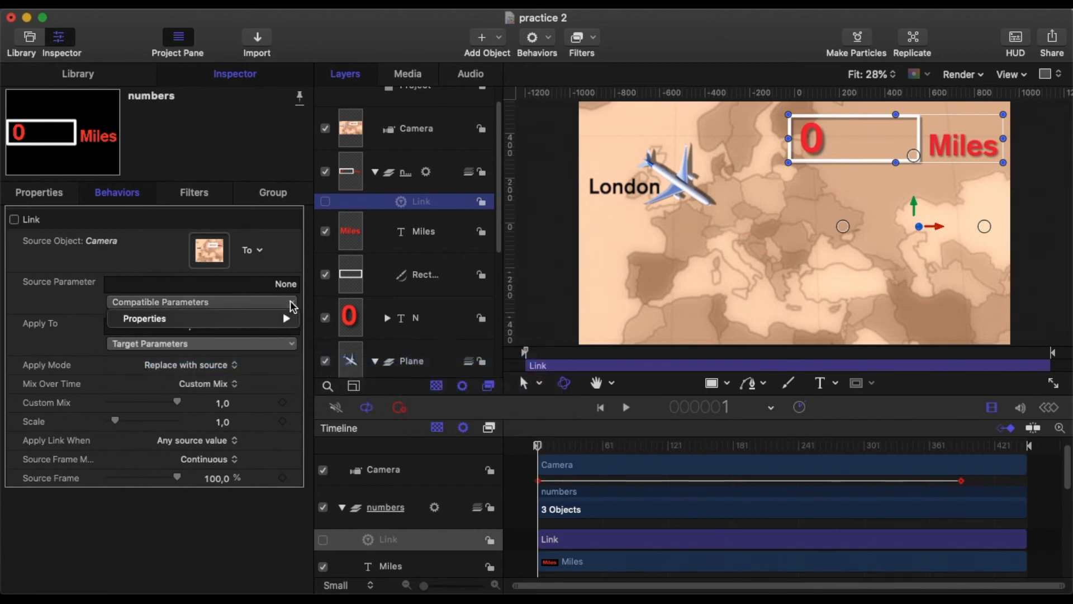
mouse_move(285, 318)
mouse_move(363, 318)
mouse_move(456, 326)
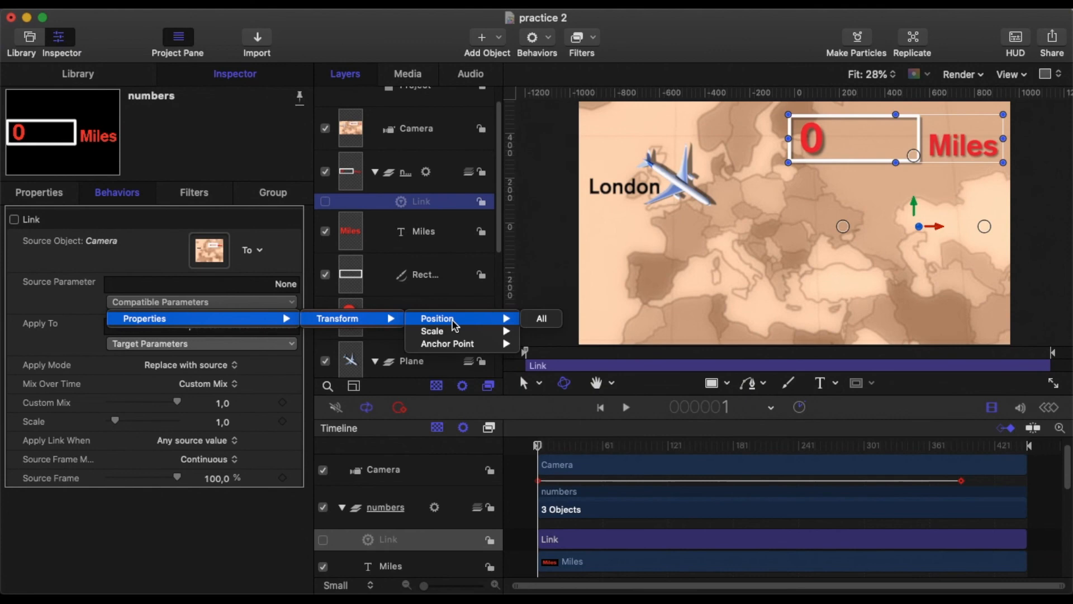
left_click(542, 320)
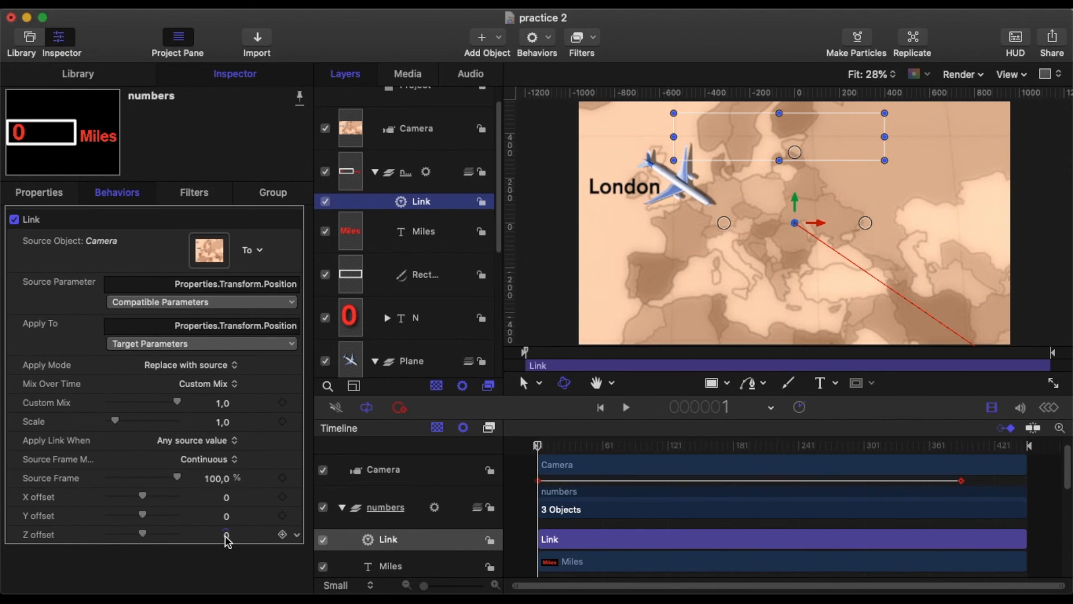
- Reposition the linked numbers group with a Z offset of 26,4, an X offset of 189,0 and a Y offset of -15,5
left_click_drag(224, 537, 225, 535)
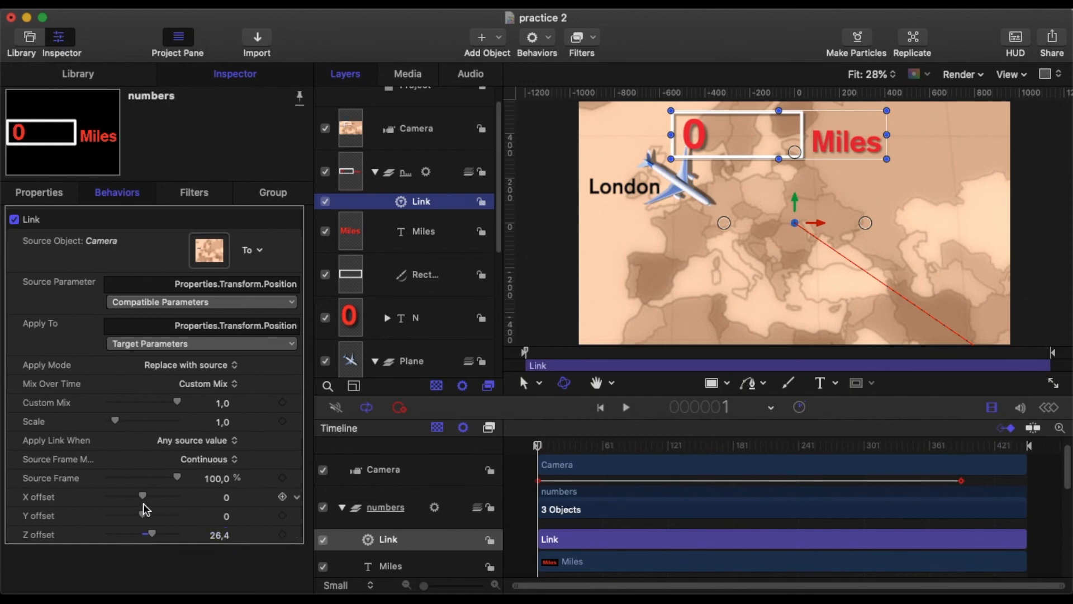
left_click_drag(144, 502, 217, 498)
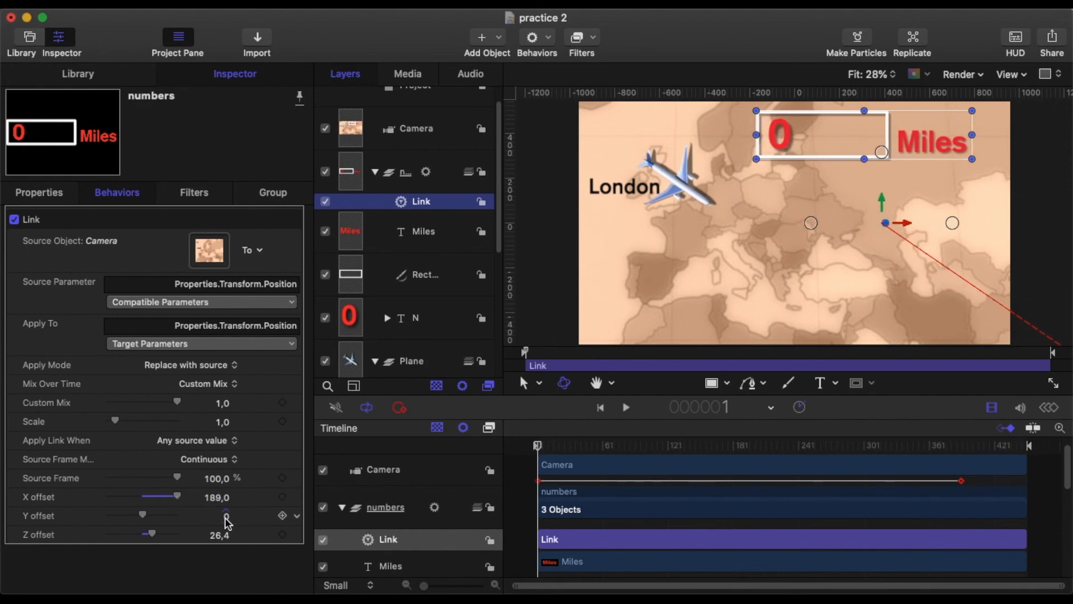
left_click_drag(227, 521, 225, 516)
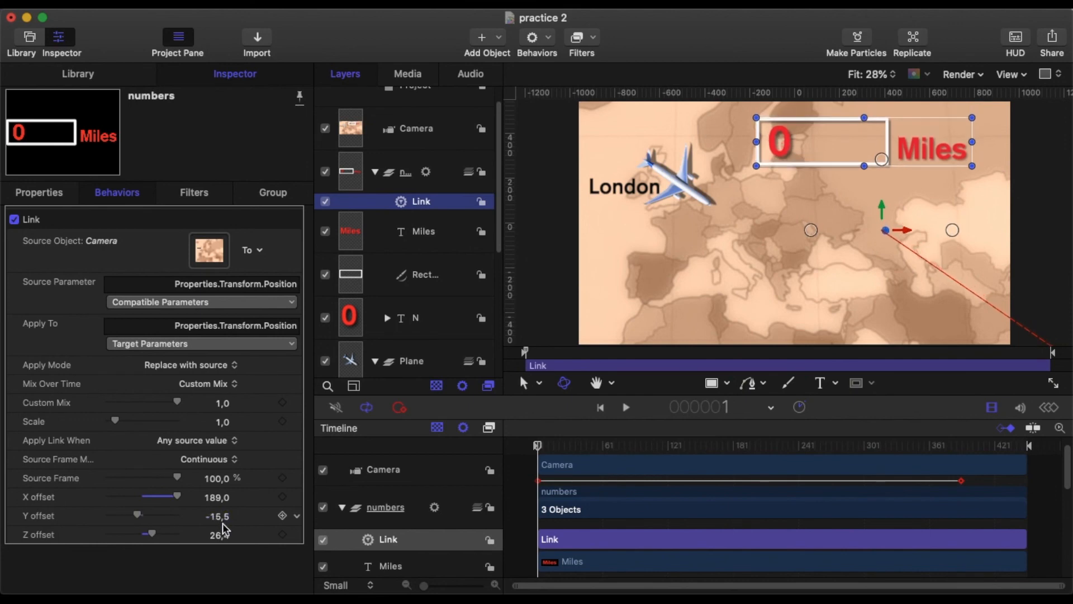
- Play back the flight with nothing selected to check that the counter follows the camera
left_click(521, 480)
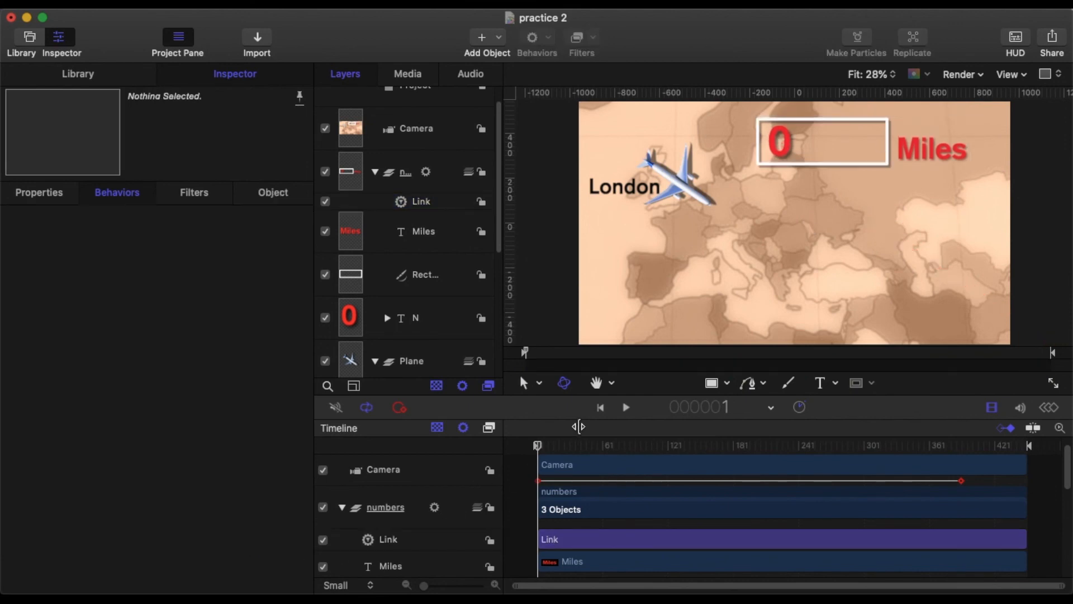
left_click(624, 409)
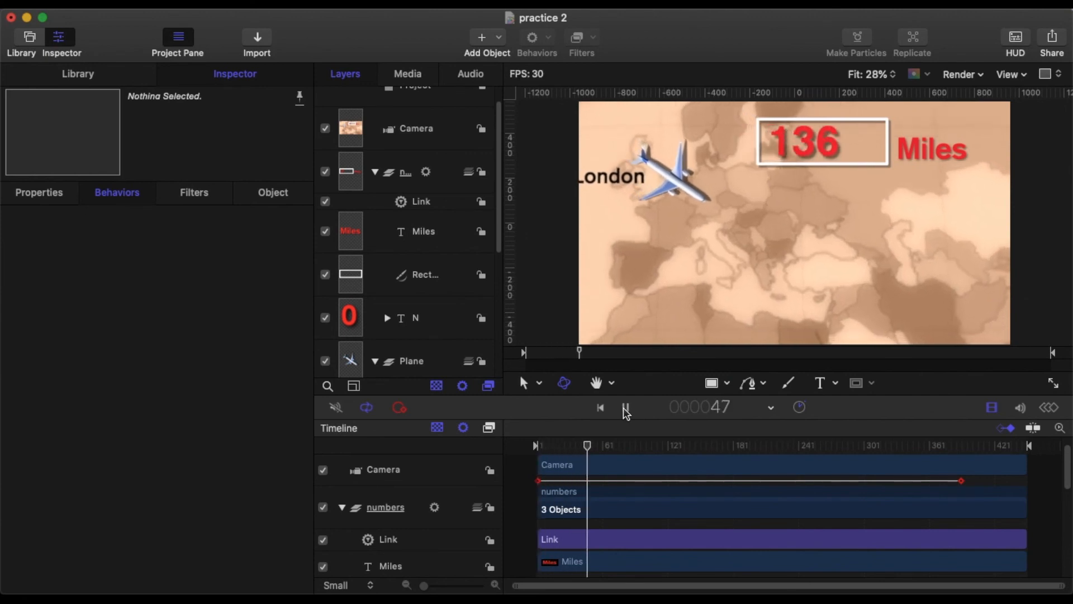